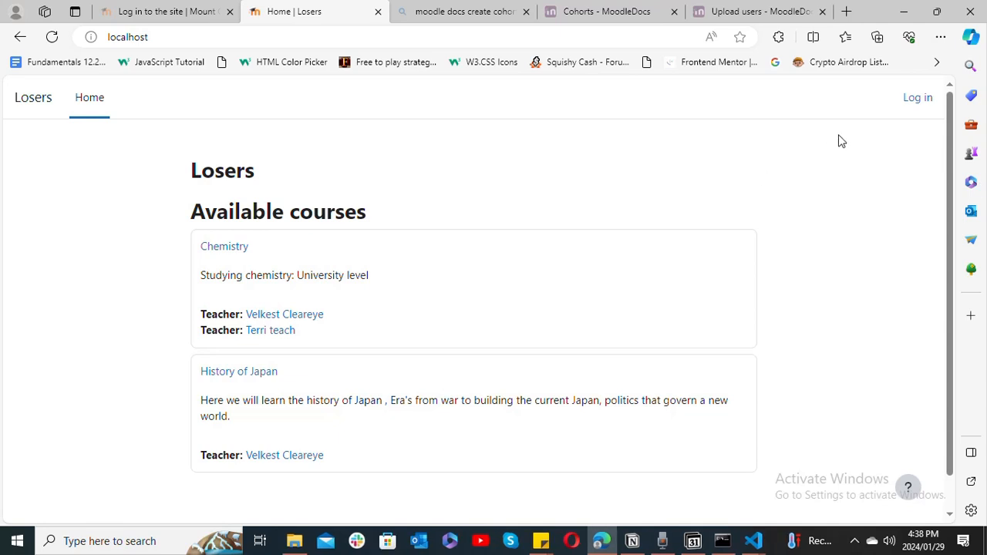
Step: Log in to the Losers site with the prefilled admin username and the account password
left_click(917, 104)
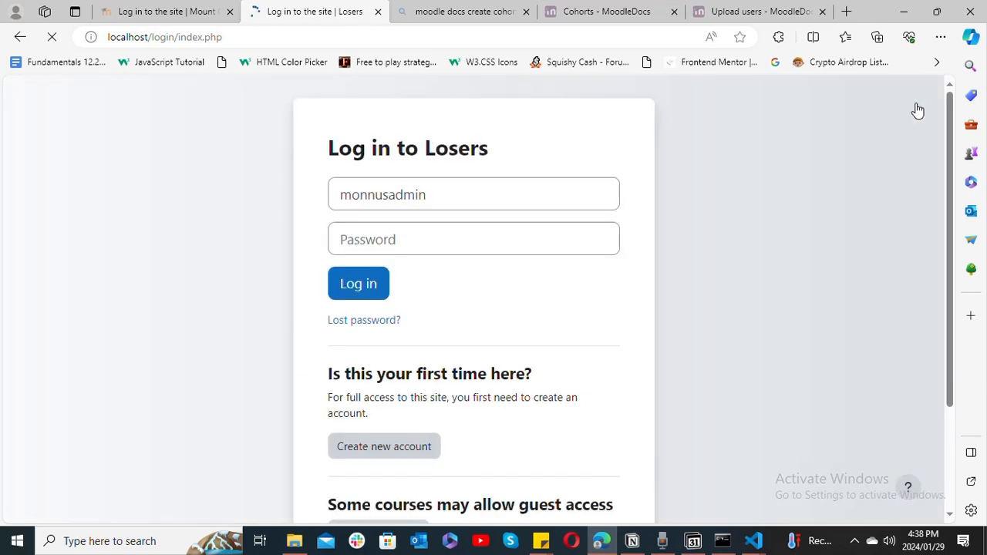
left_click(512, 231)
type("••••••••")
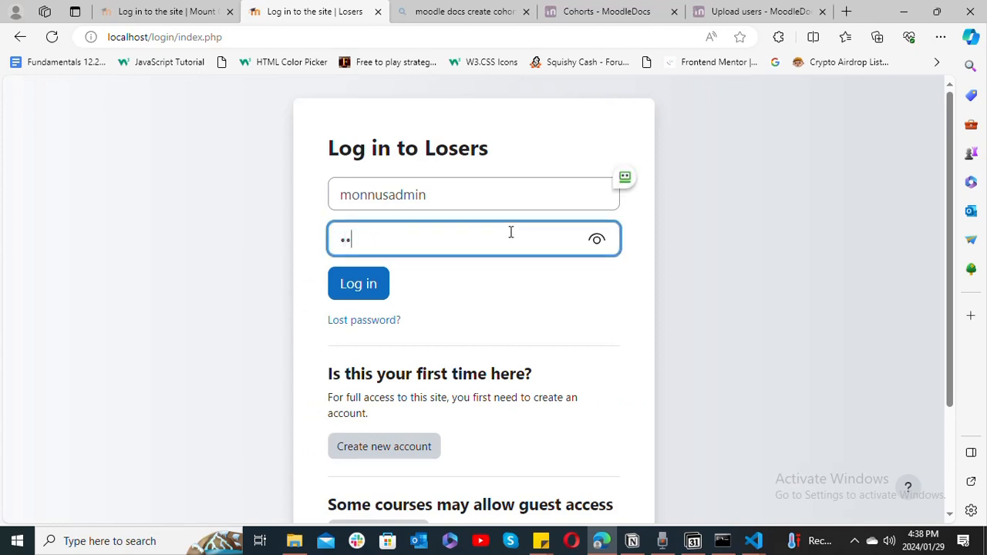
key("Return")
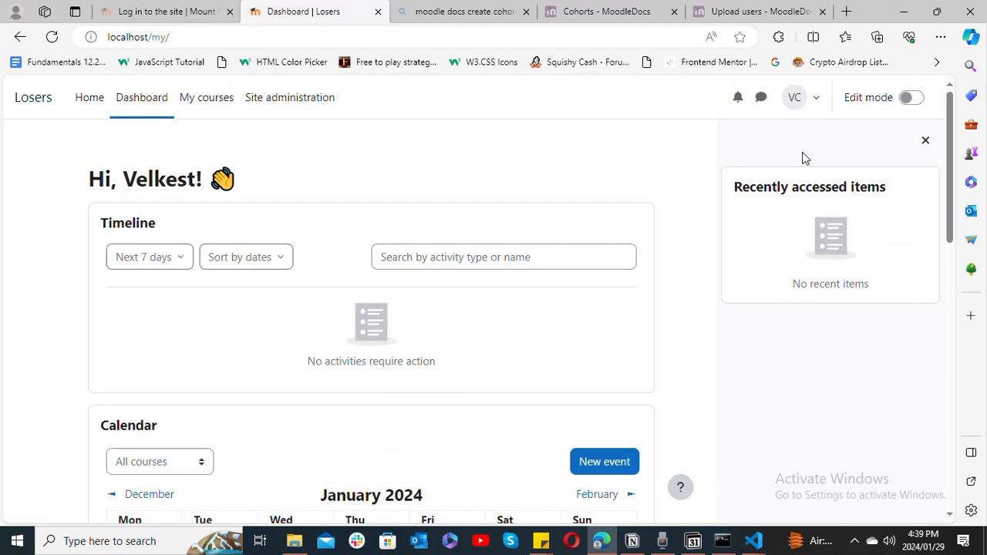
Step: Open the management page for courses and categories from the site administration
left_click(301, 102)
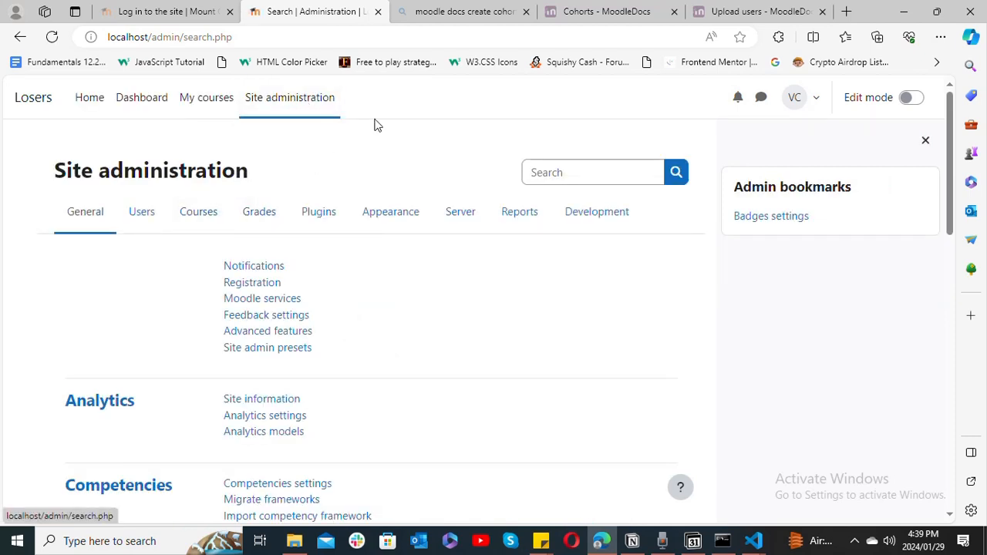
left_click(198, 221)
left_click(260, 268)
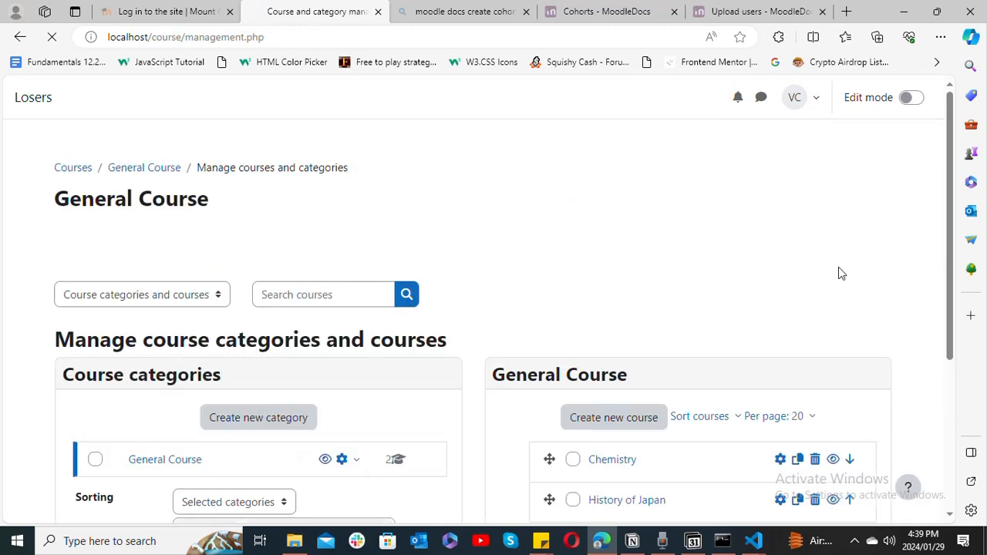
left_click_drag(945, 255, 942, 390)
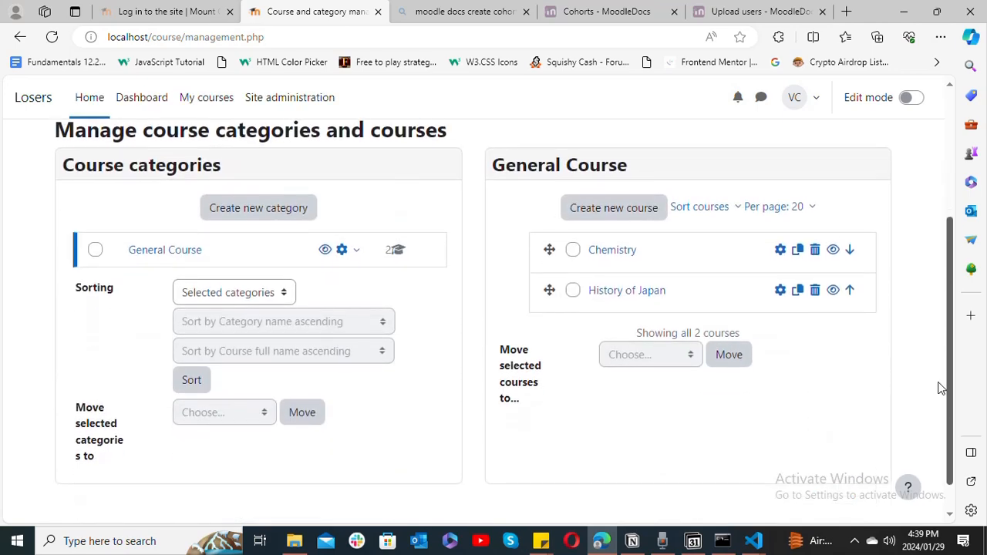
Step: Start a new course category under General Course and name it Science
left_click(273, 220)
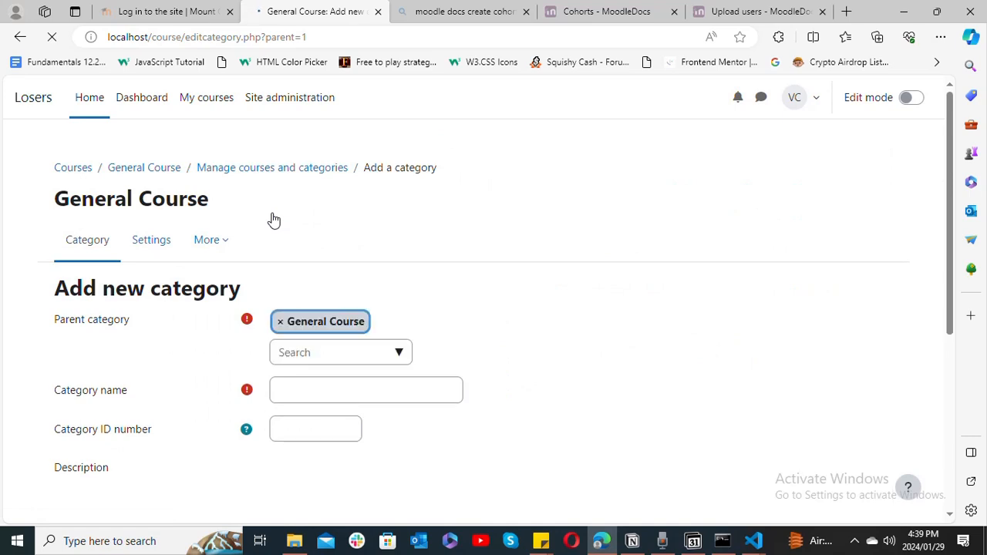
left_click_drag(951, 215, 946, 248)
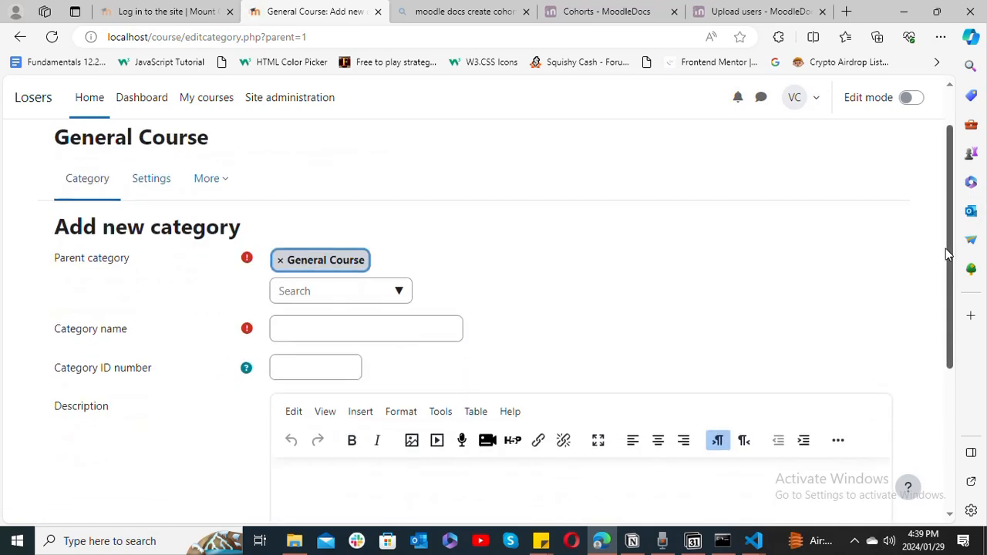
left_click(315, 293)
left_click(333, 335)
type("S")
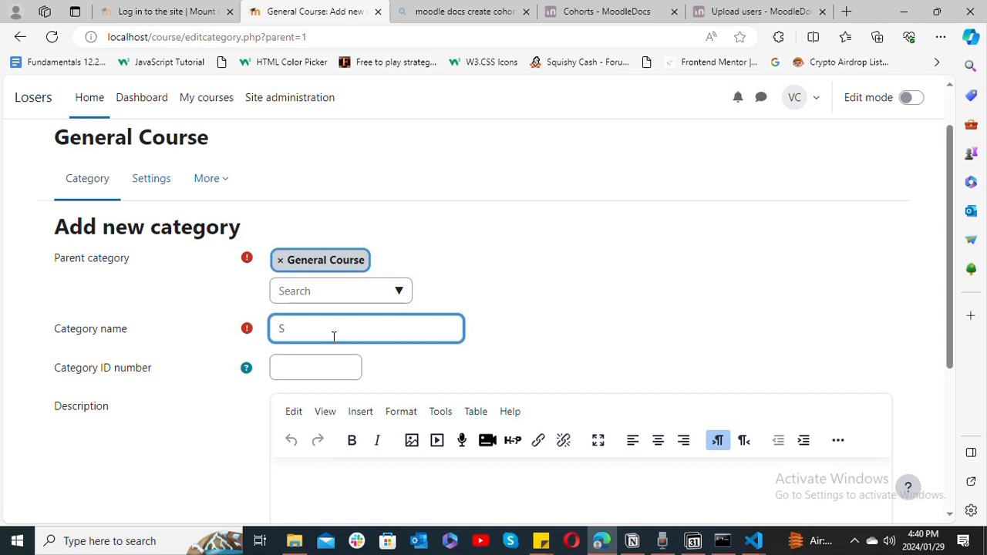
type("cience")
left_click(587, 338)
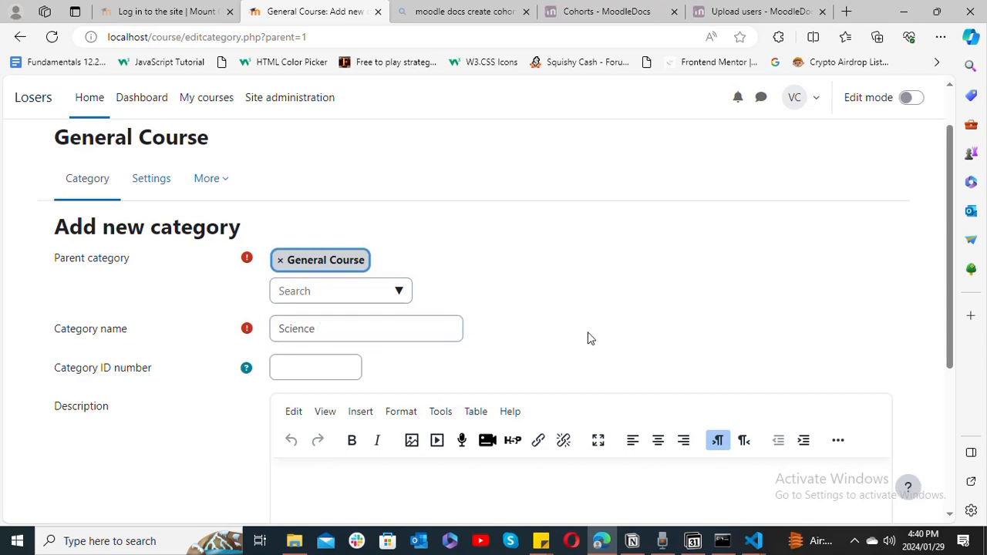
Step: Set the new category's ID number to SC
left_click_drag(951, 339, 973, 432)
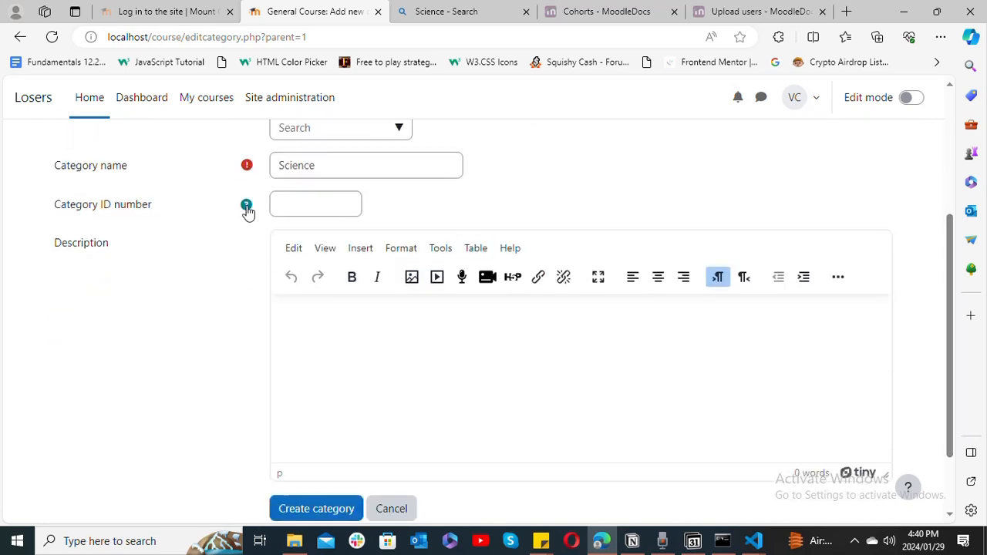
left_click(295, 210)
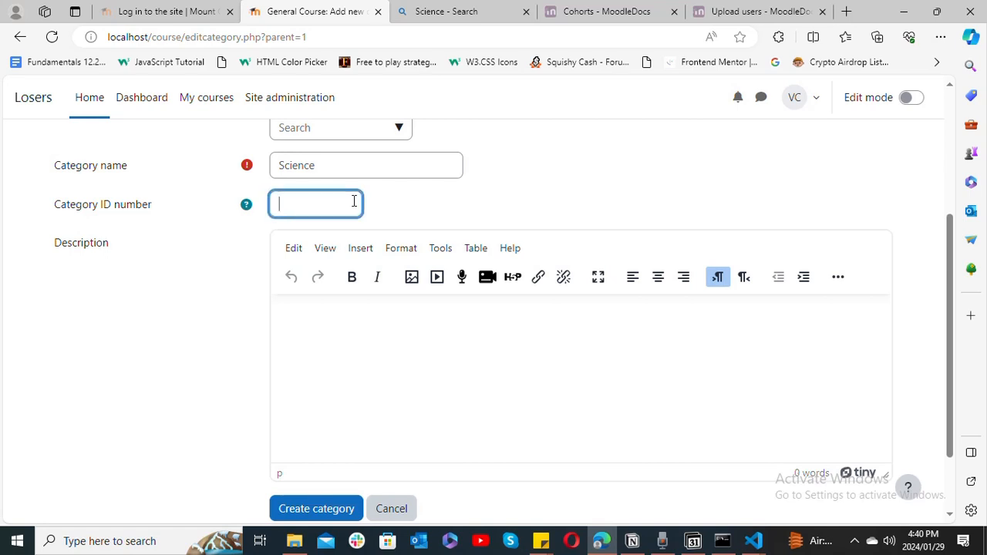
type("C")
key("BackSpace")
type("SC")
Step: Enter the category description "In this category you insert science subjects" and create the category
left_click(342, 334)
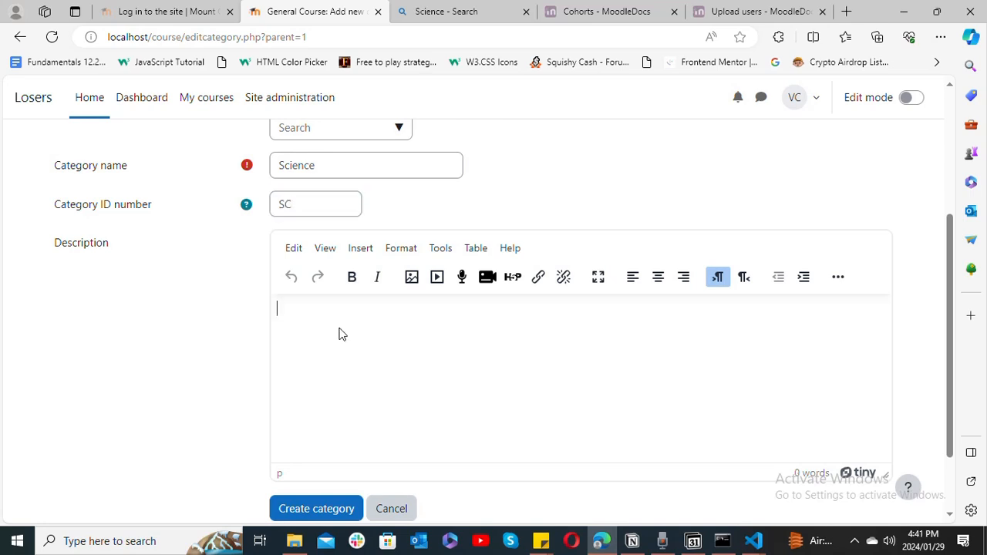
type("In this category")
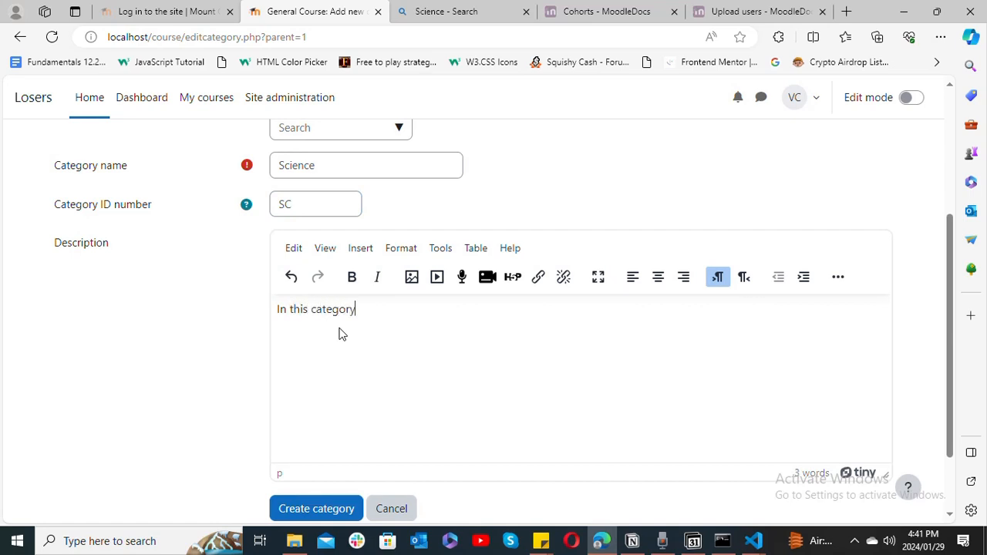
type(" you insert science subjects")
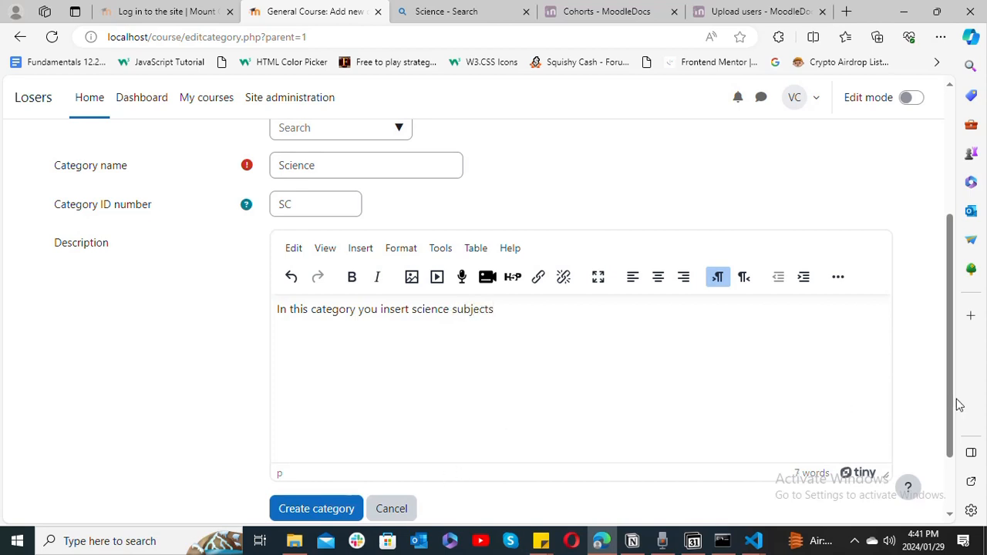
scroll(956, 401, "down", 2)
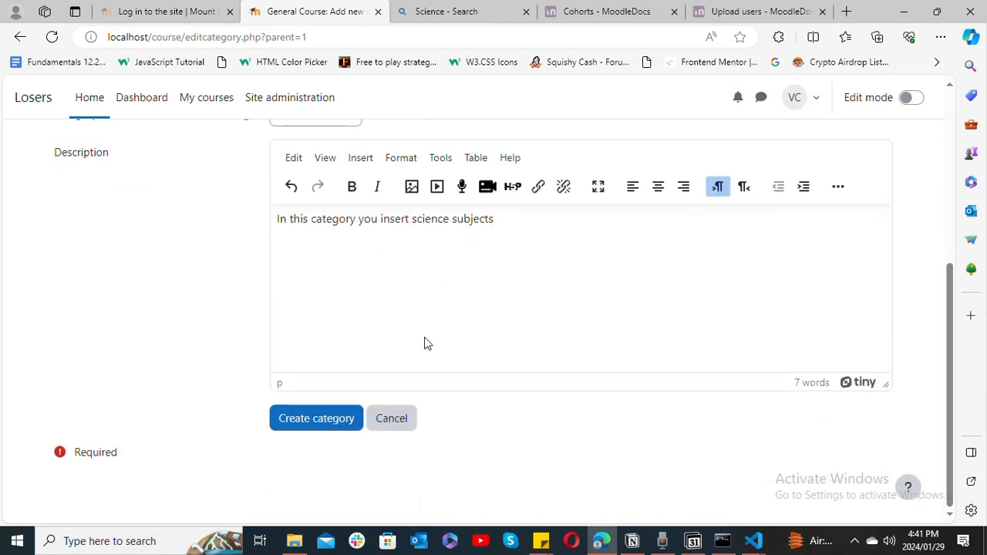
left_click(321, 428)
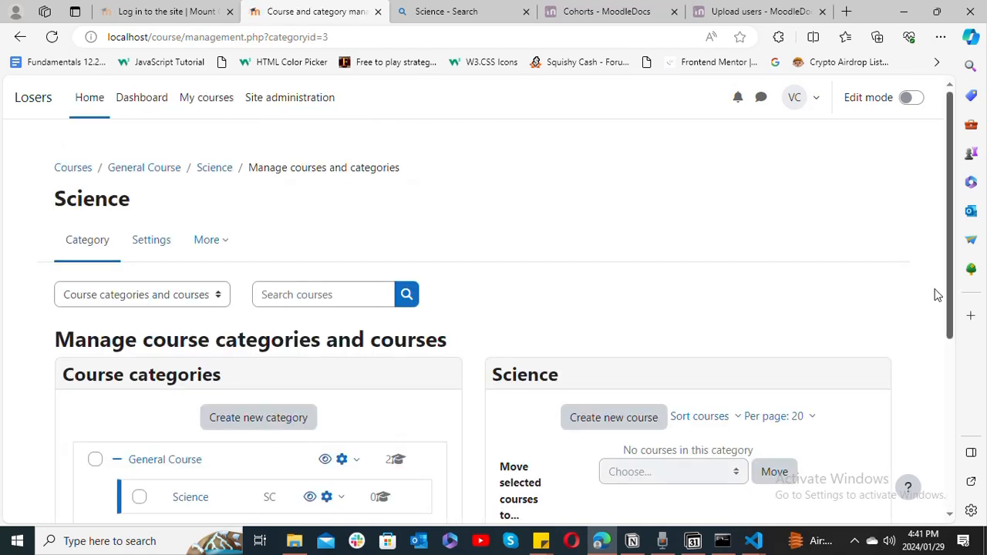
Step: Turn on edit mode and open the settings of the Science category
left_click_drag(949, 293, 949, 409)
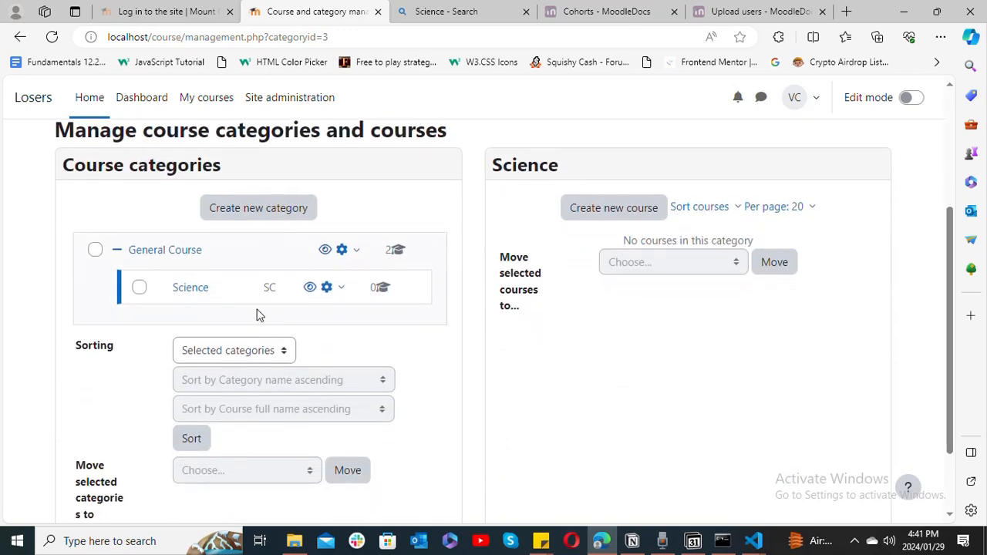
left_click(919, 104)
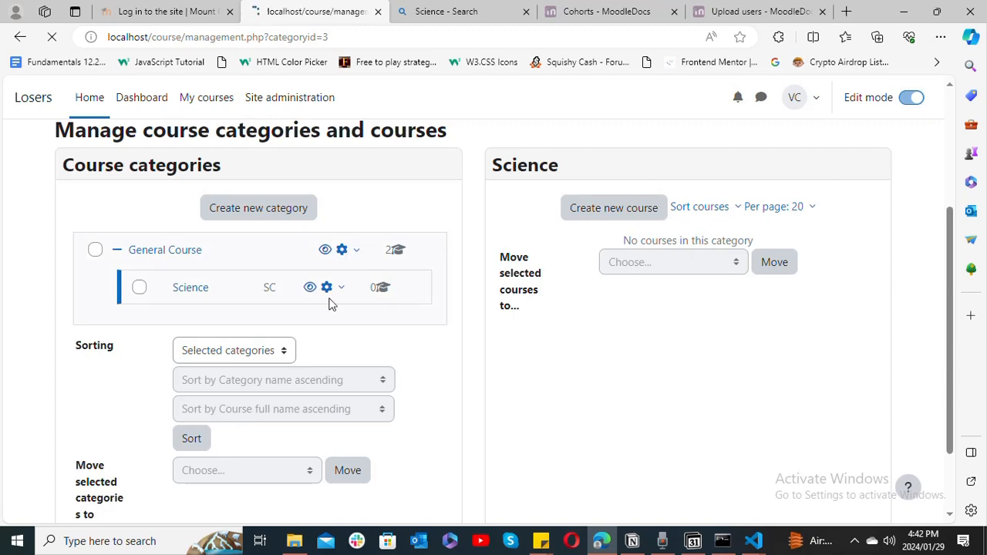
scroll(148, 249, "down", 4)
left_click(229, 239)
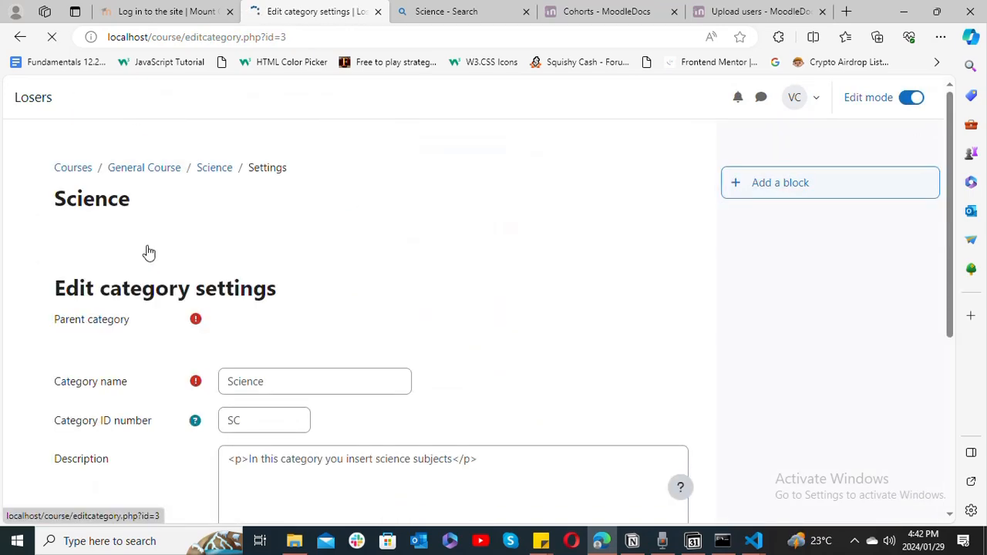
Step: Change the Science category's parent category to Top and save the changes
left_click(346, 353)
key("Down")
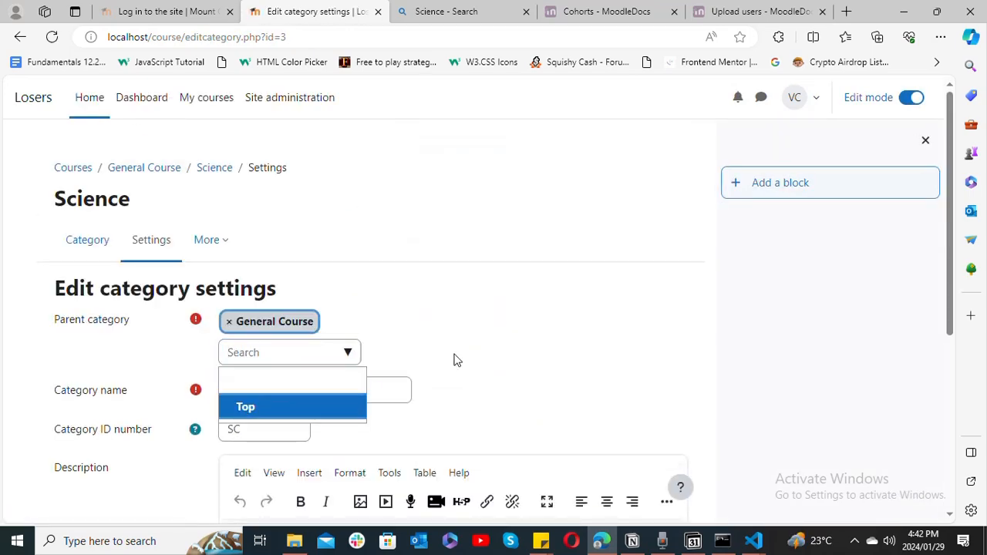
key("Return")
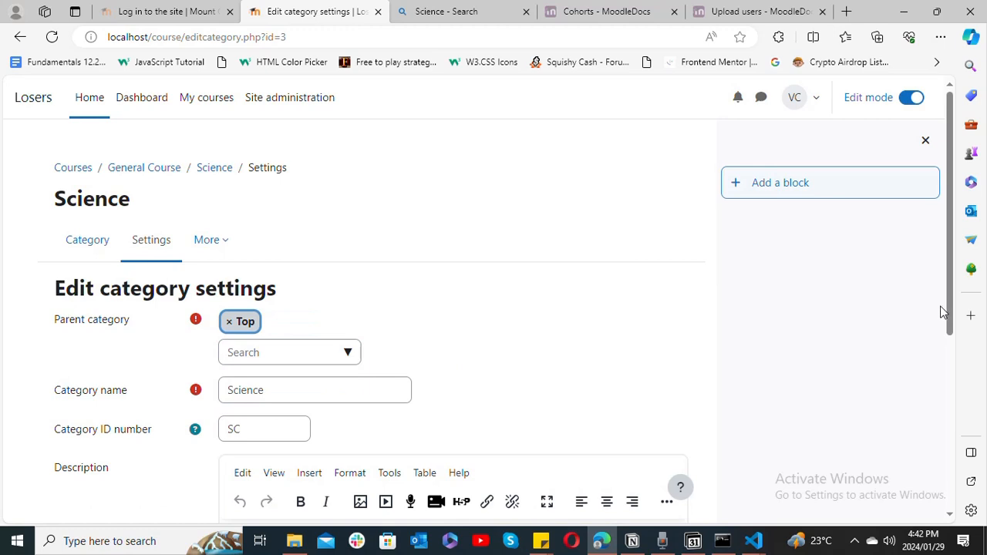
left_click_drag(956, 316, 939, 424)
scroll(937, 480, "down", 1)
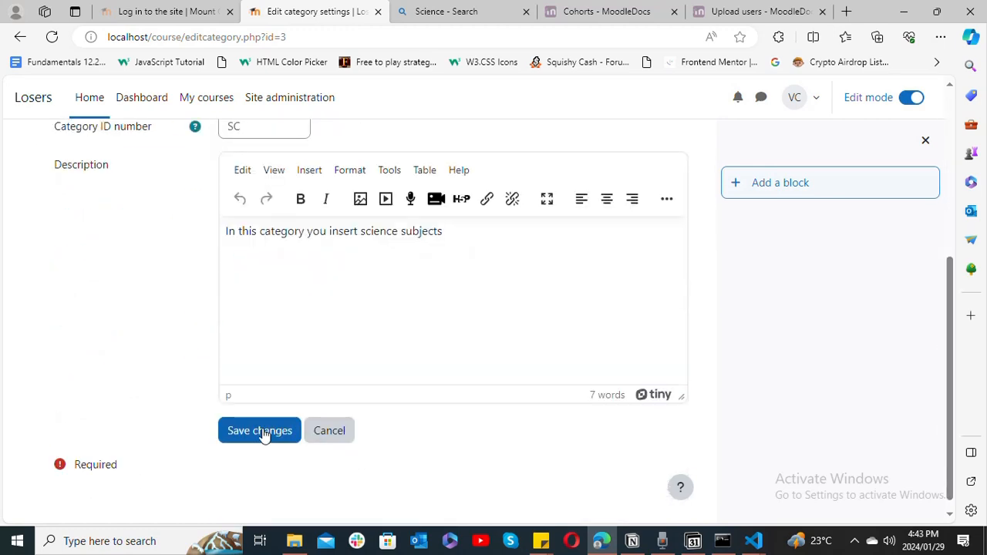
left_click(264, 435)
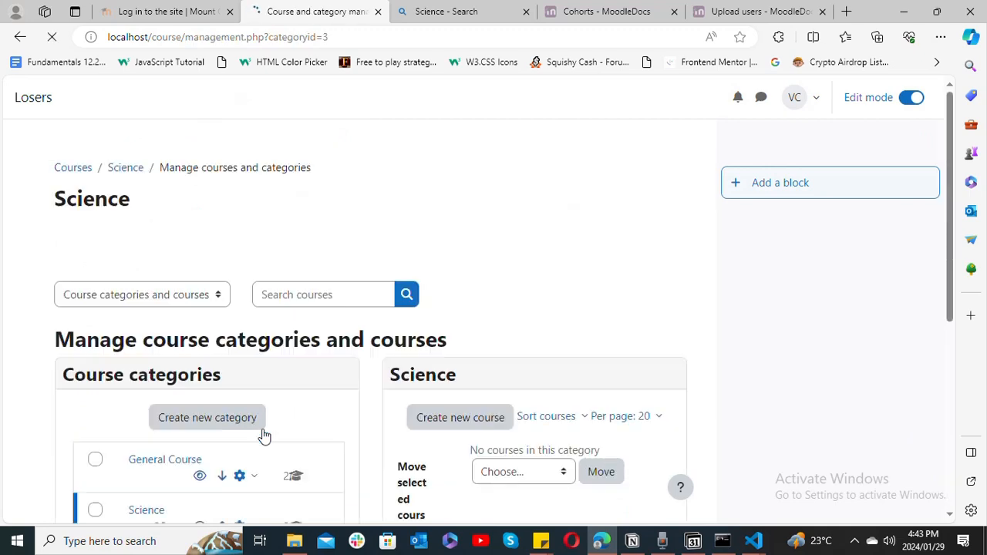
Step: Select the Science category and start a new course in it with the full name Physics
left_click_drag(950, 290, 948, 386)
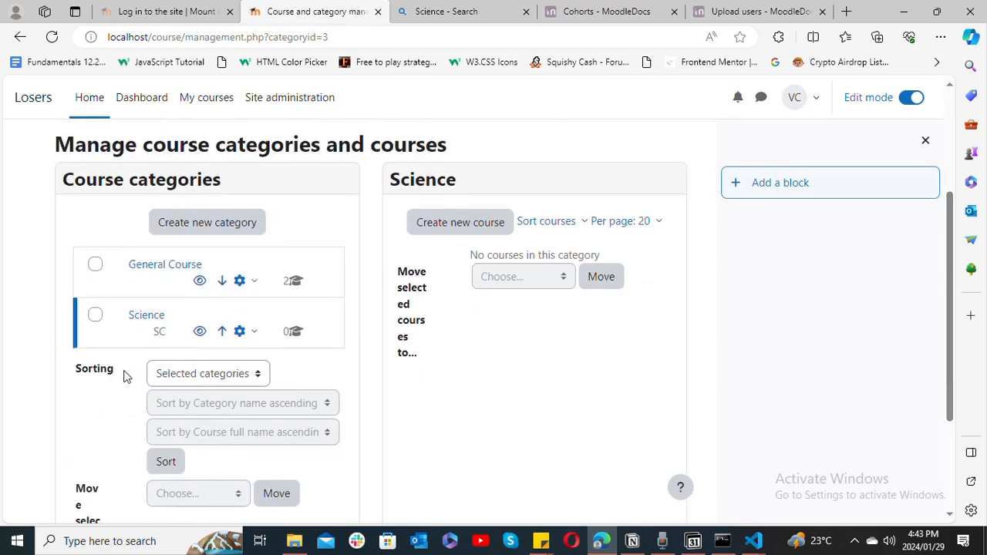
left_click(95, 316)
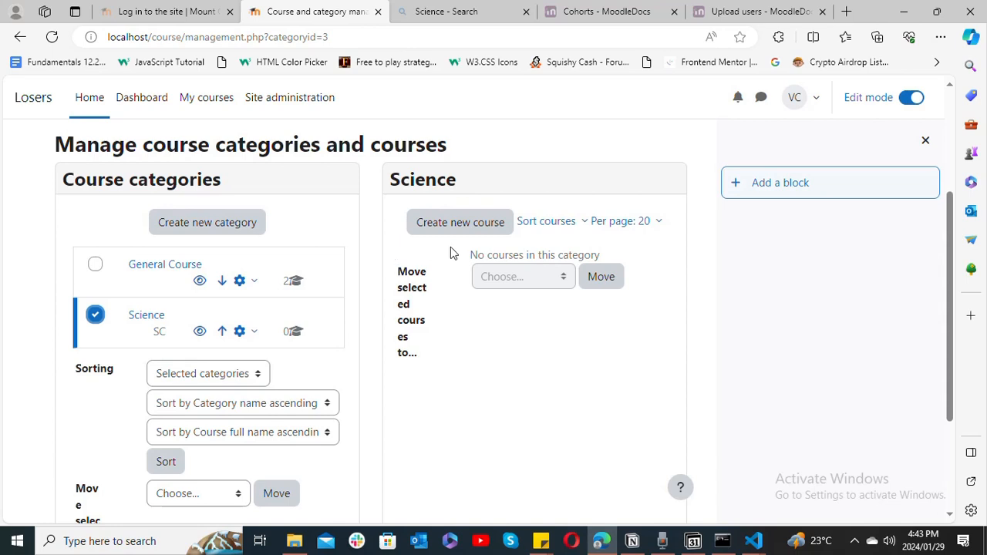
left_click(460, 223)
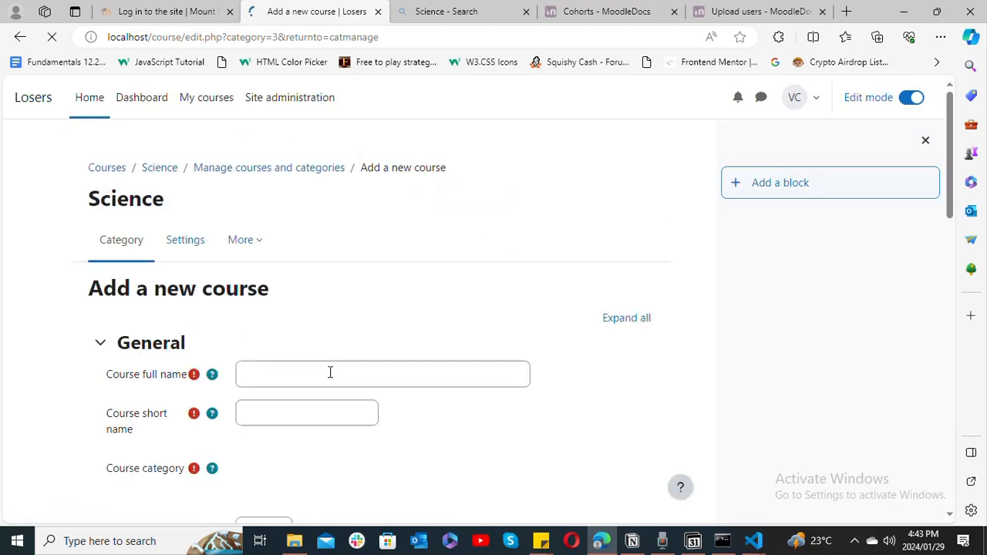
left_click(330, 373)
type("Ph")
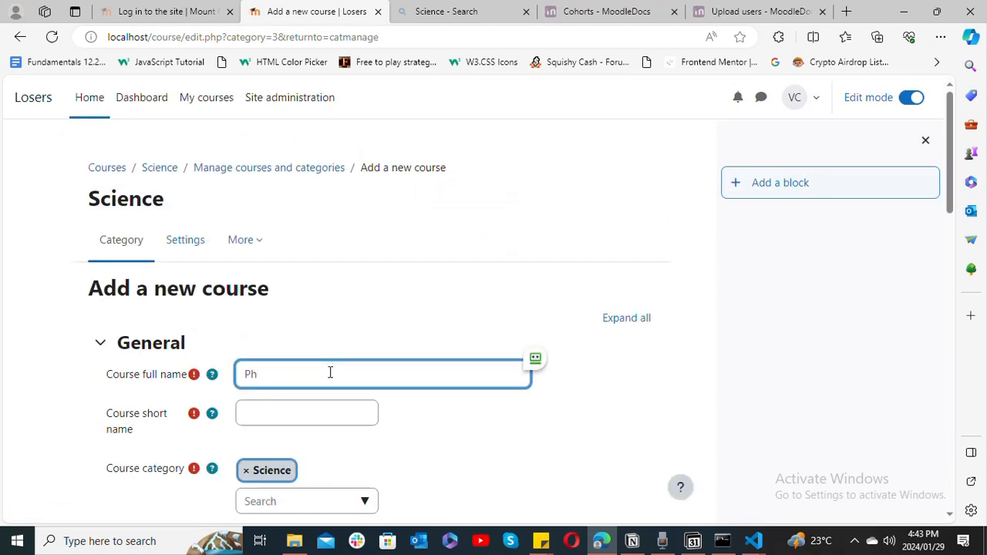
type("ysics")
Step: Copy the course full name into the short name so it reads Physics
left_click(301, 411)
key("shift+Tab")
key("ctrl+c")
left_click(291, 420)
key("ctrl+v")
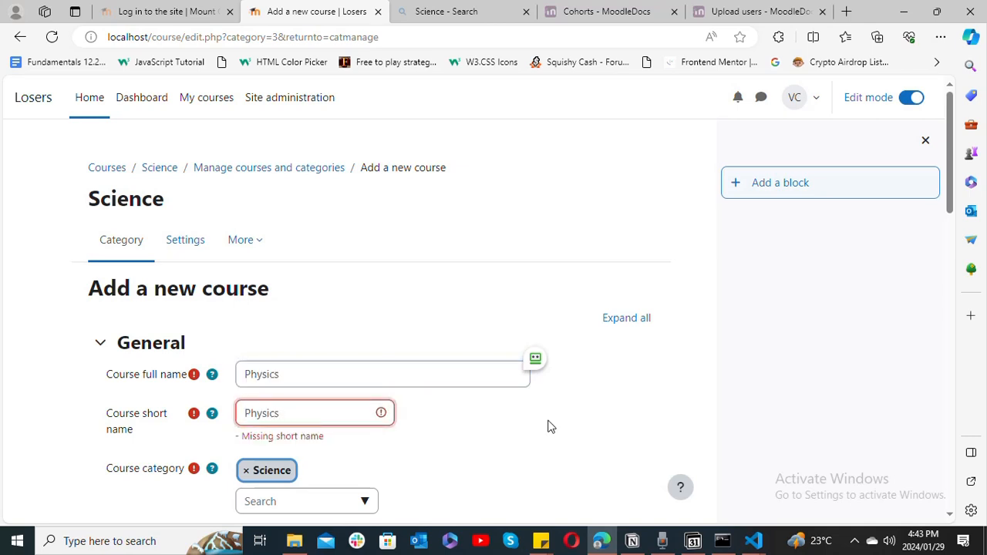
left_click(548, 421)
Step: Set the Physics course's visibility to Hide
left_click_drag(951, 195, 943, 248)
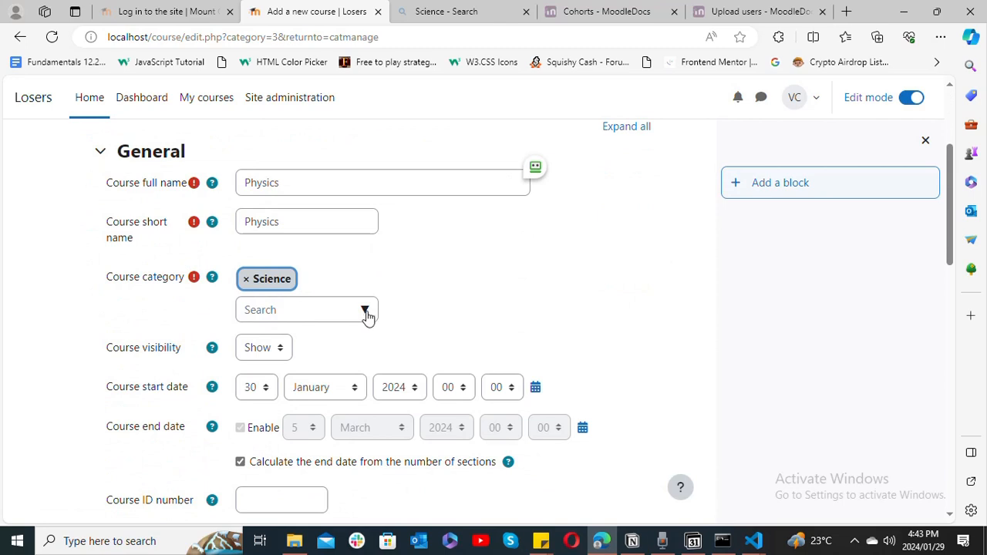
left_click(270, 353)
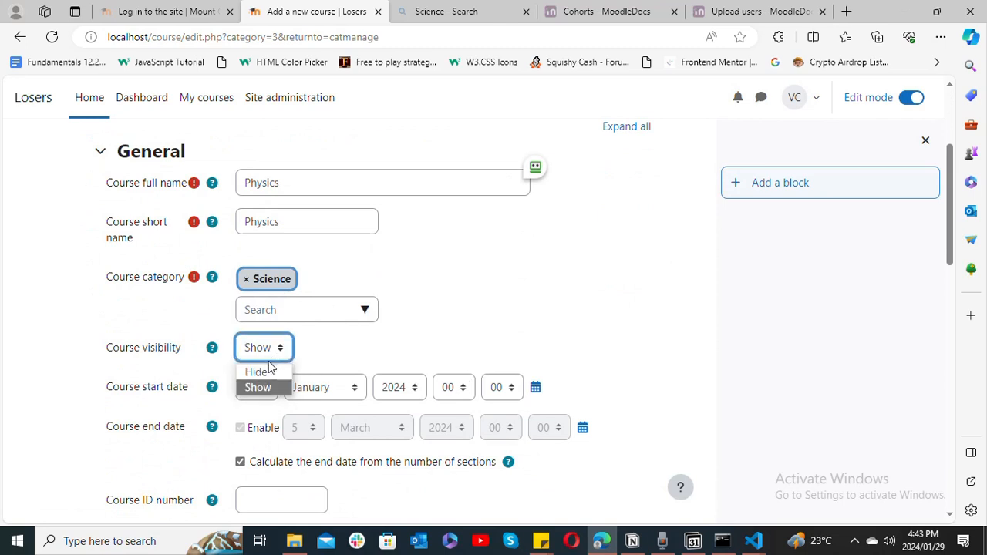
left_click(269, 360)
Step: Read the help text for the Course ID number and look over the Description section
left_click_drag(951, 222, 950, 262)
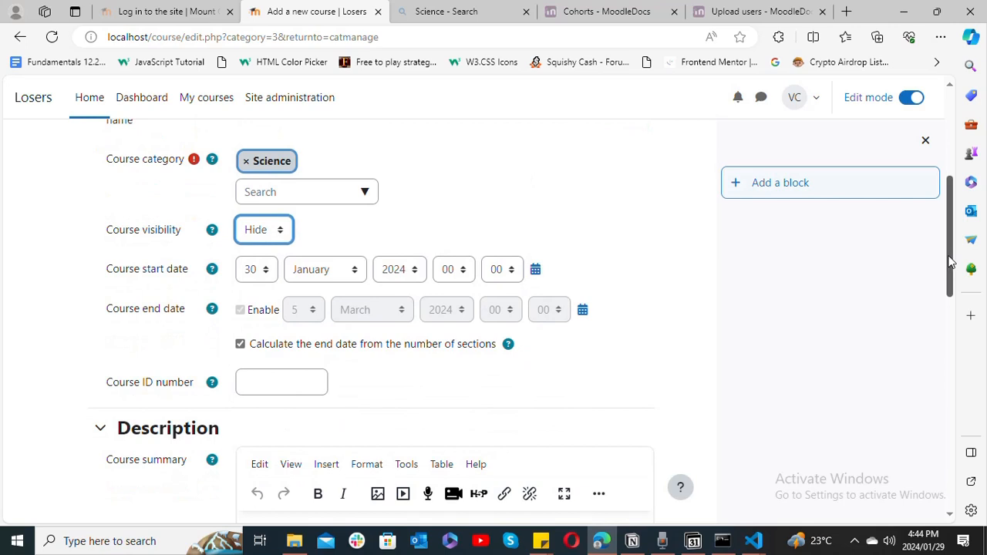
scroll(950, 261, "down", 1)
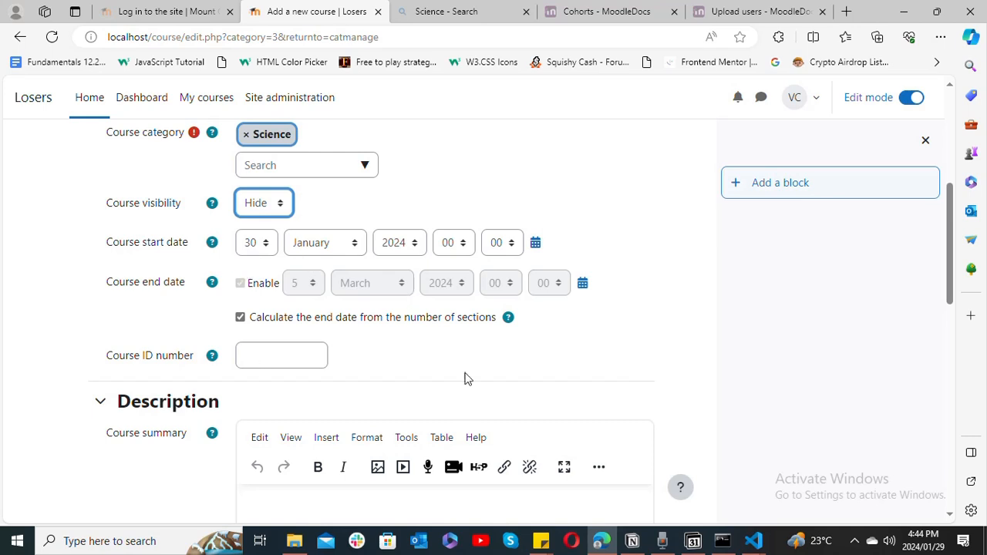
left_click(212, 357)
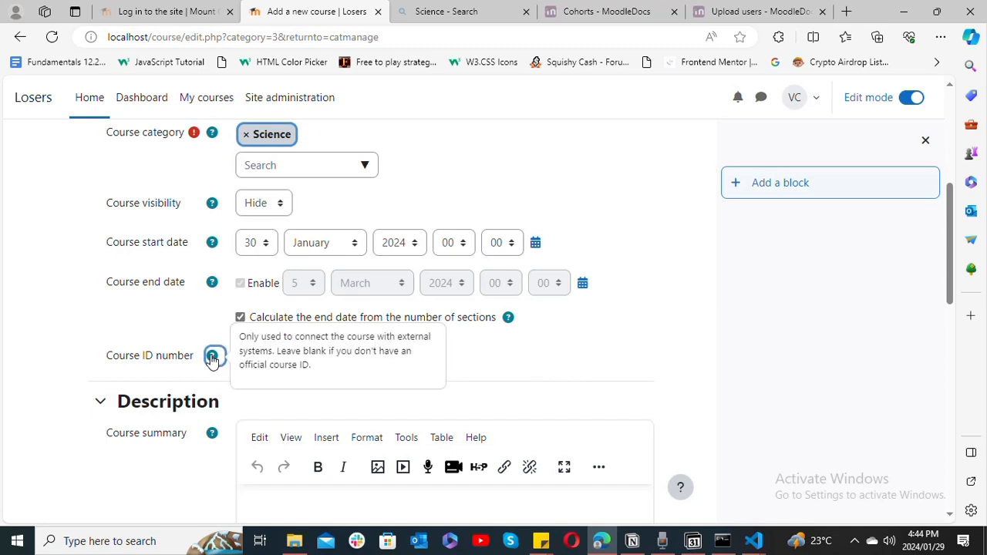
scroll(957, 295, "down", 2)
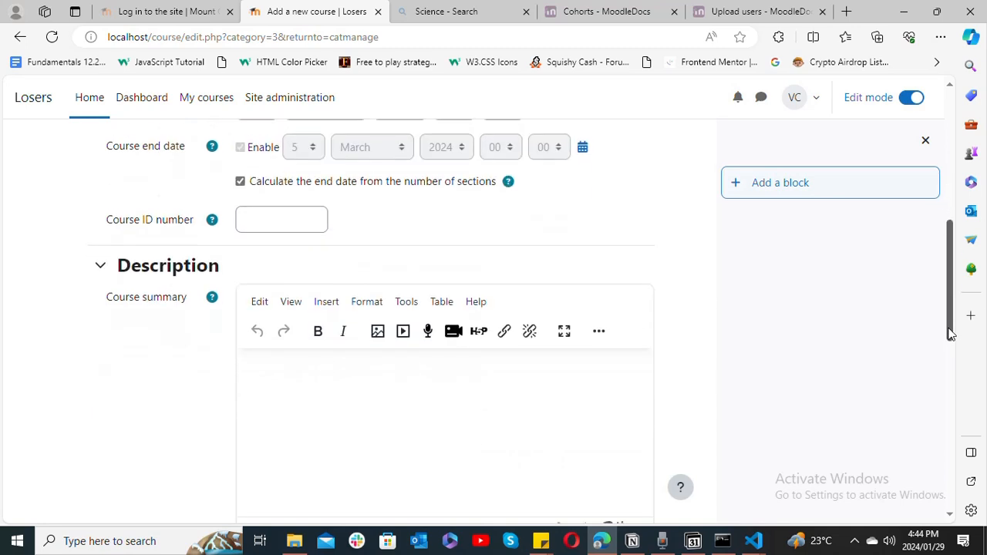
Step: Enter "Let's study Physics together" as the course summary, correcting the spelling of "together"
left_click(505, 357)
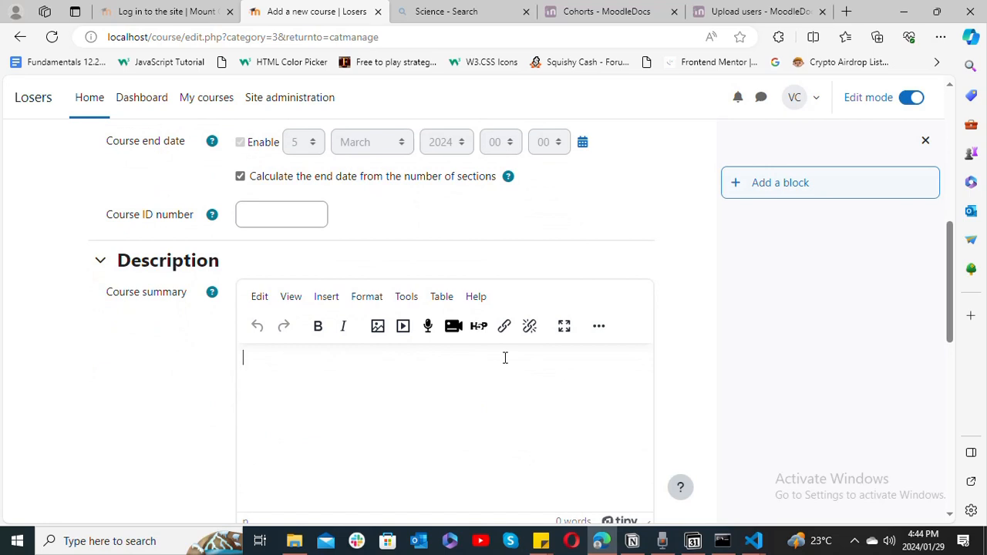
type("Let's study Physics")
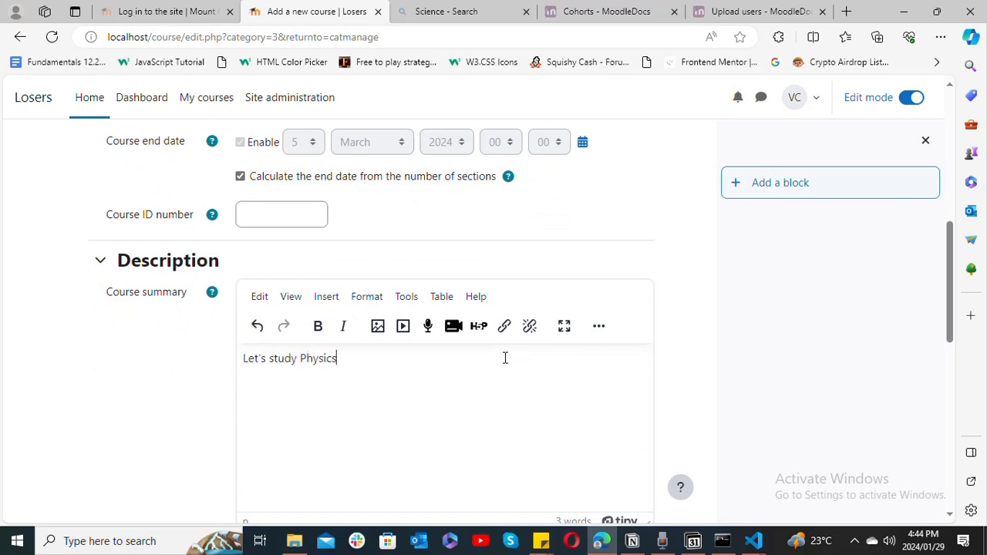
type(" together")
left_click(359, 358)
key("BackSpace")
double_click(384, 359)
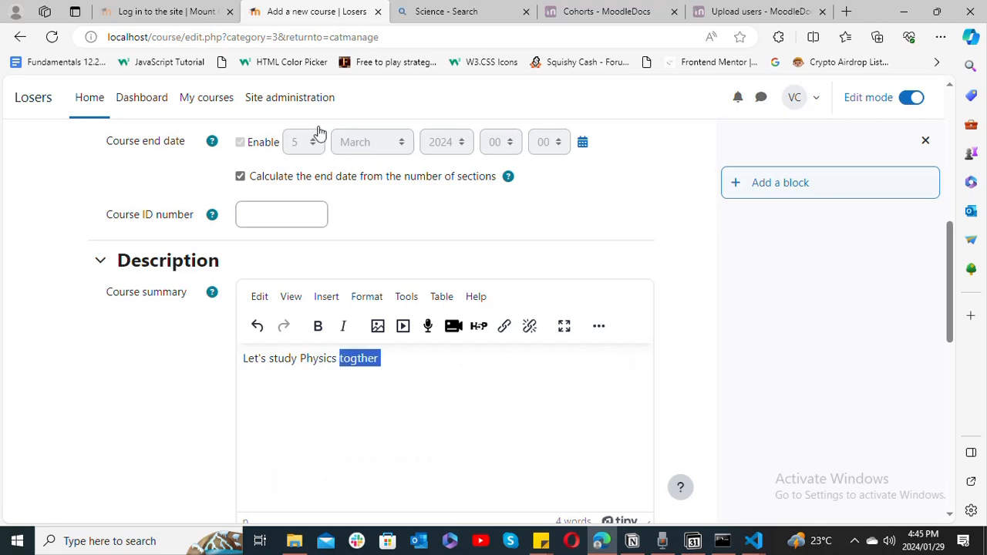
left_click(358, 357)
type("e")
left_click(442, 358)
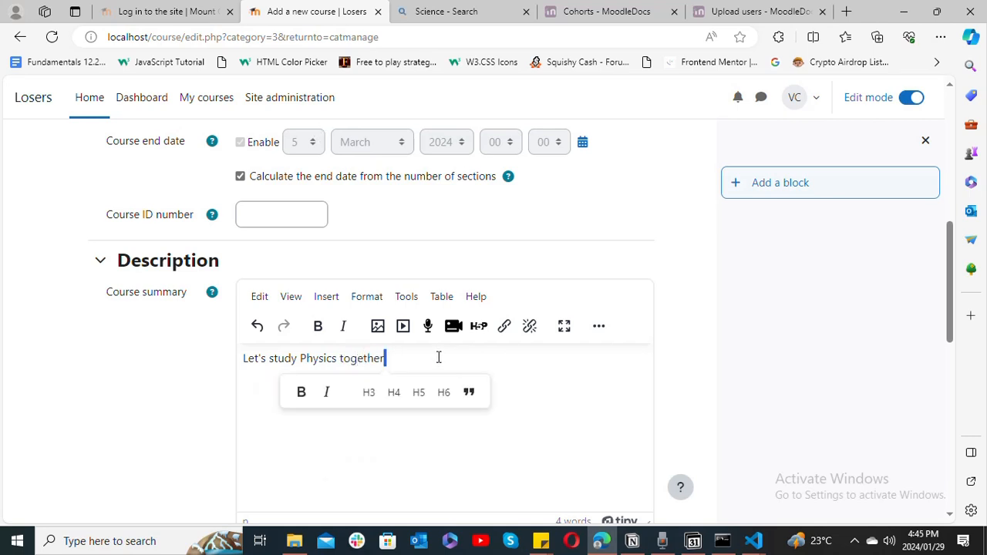
Step: Extend the course summary with "to build for our future"
type("to ")
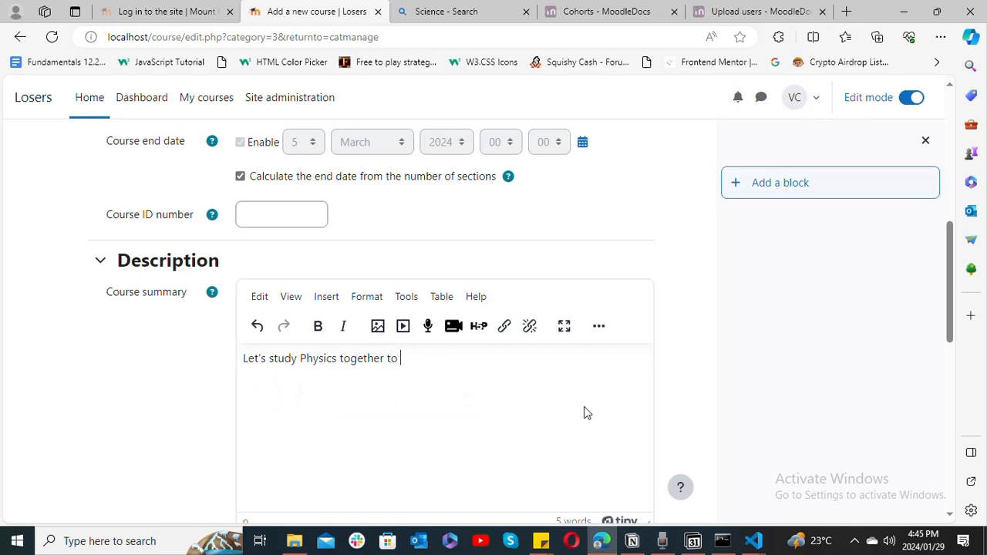
type("build  for a")
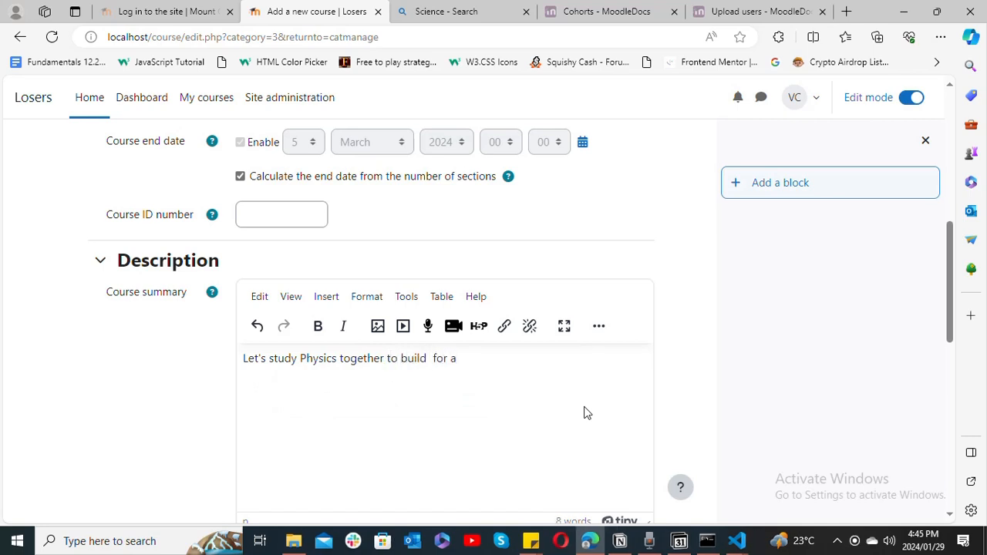
key("BackSpace")
type("our future")
Step: Expand the Course format section and set the course's format to Topics format
scroll(778, 296, "down", 5)
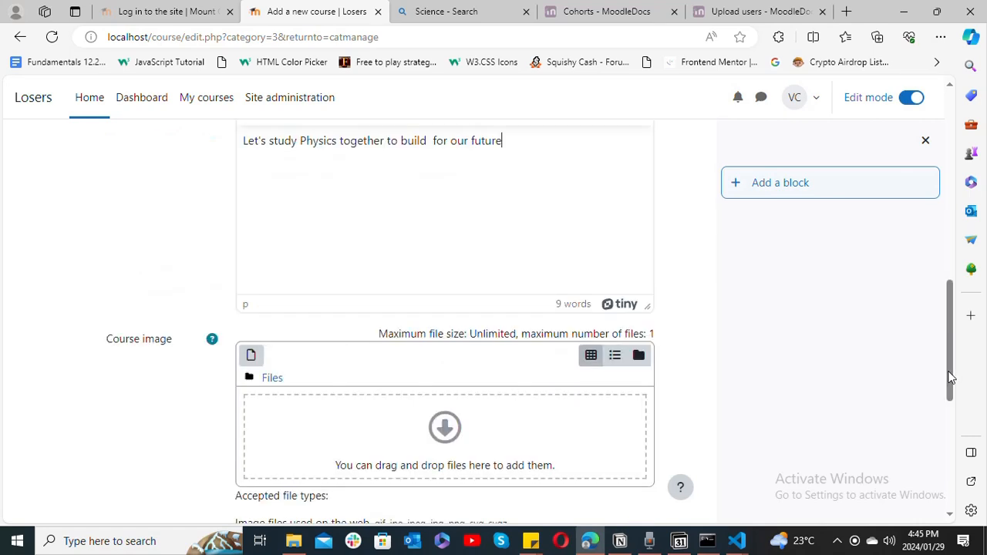
mouse_move(951, 383)
left_mouse_down()
mouse_move(951, 301)
mouse_move(966, 374)
left_mouse_up()
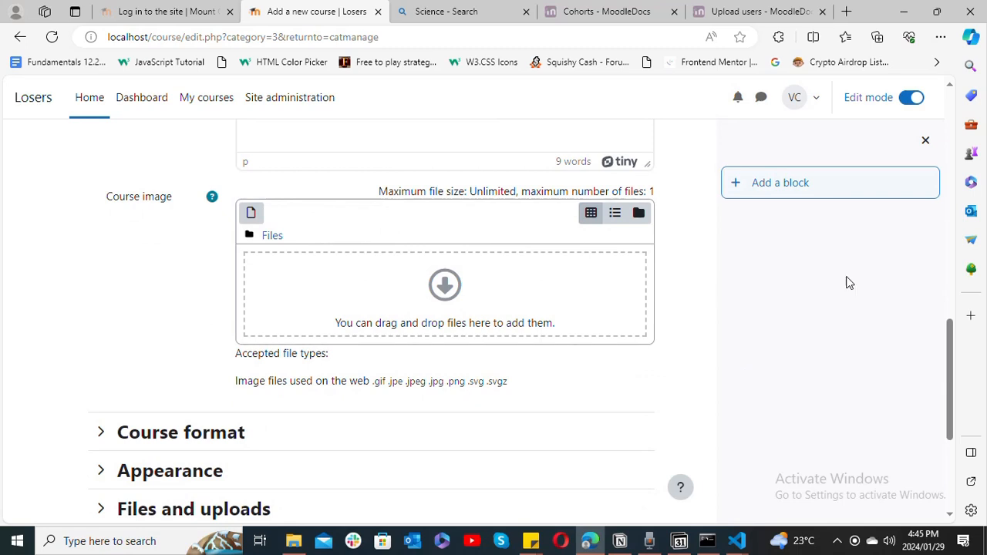
mouse_move(957, 371)
left_mouse_down()
mouse_move(954, 405)
mouse_move(951, 376)
mouse_move(950, 387)
left_mouse_up()
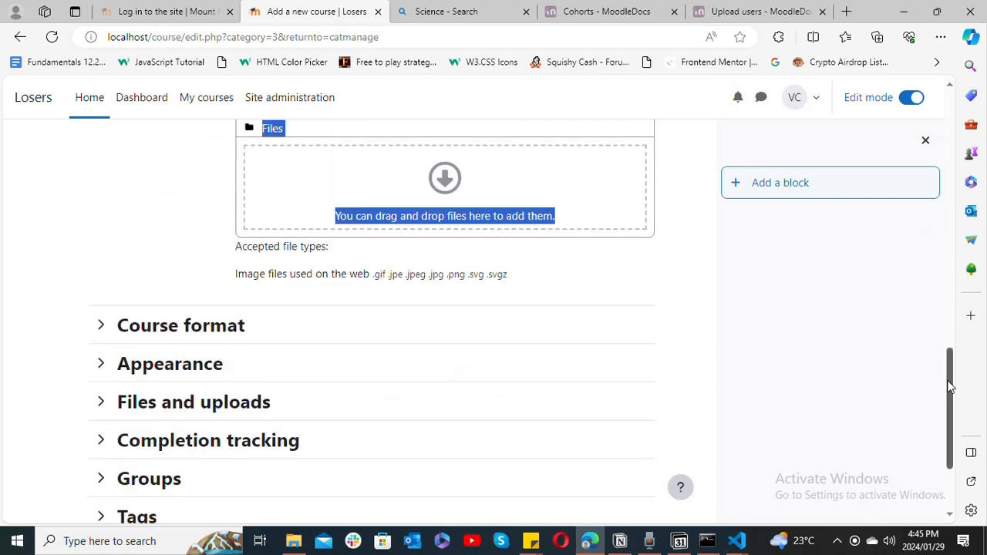
left_click(950, 387)
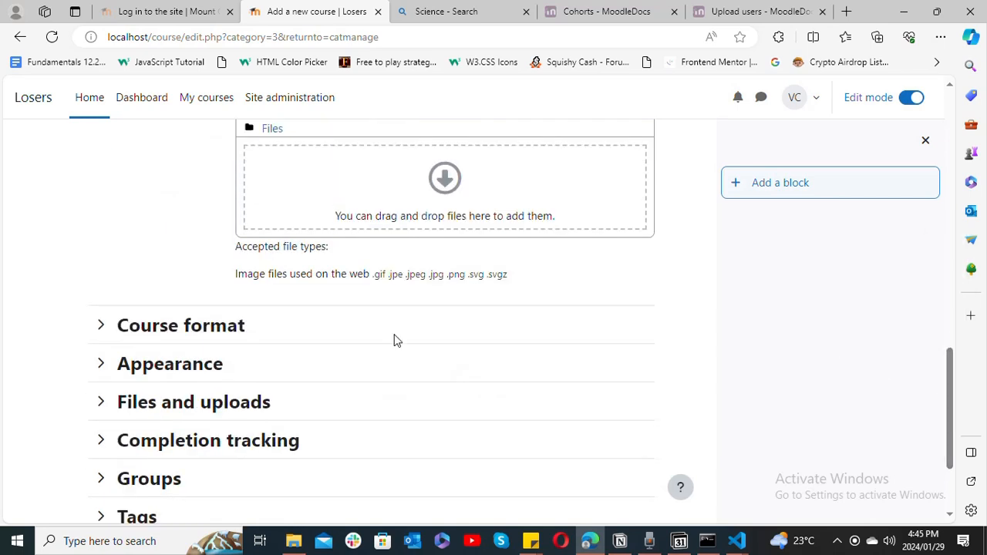
left_click(123, 336)
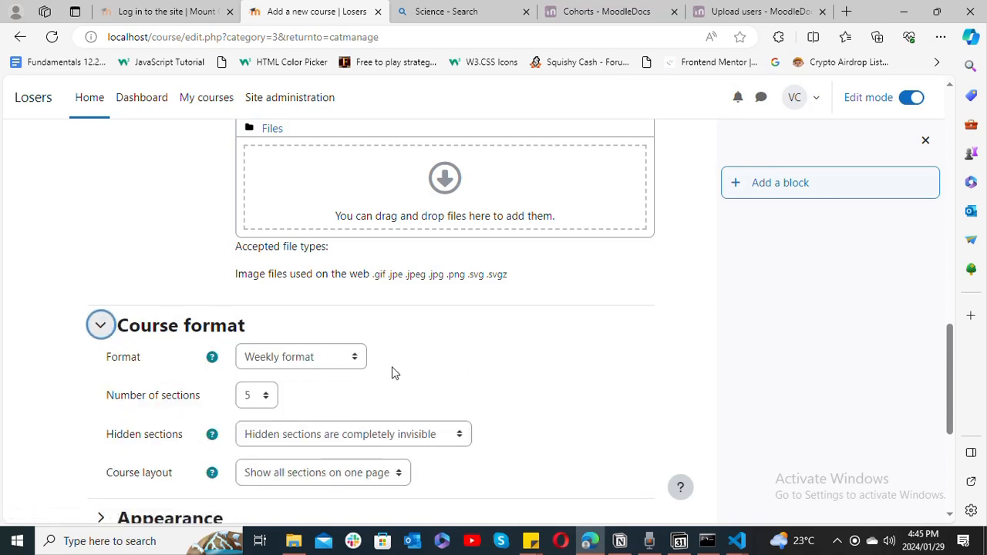
left_click(308, 357)
left_click(474, 387)
key("Up")
Step: Expand the Appearance section and set the number of announcements to 1
scroll(502, 326, "down", 3)
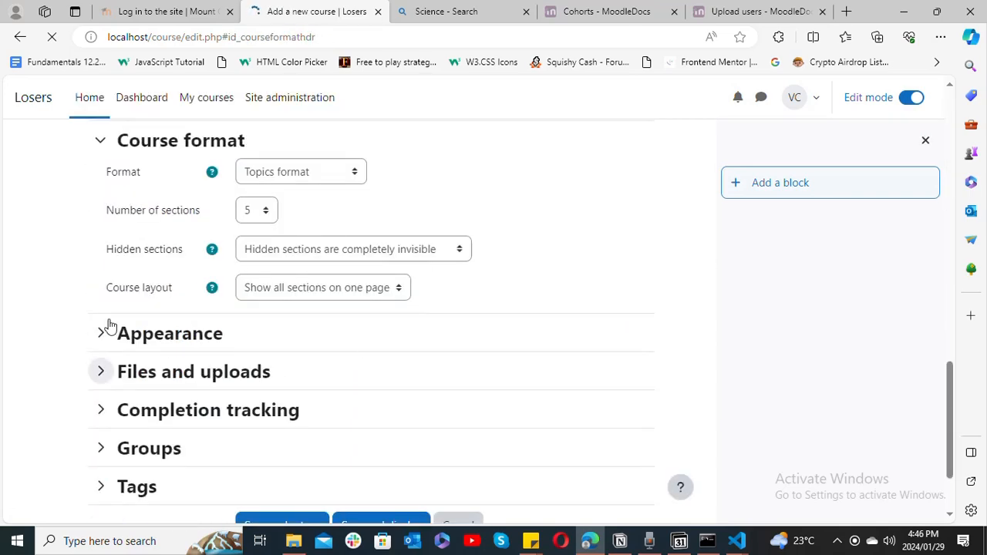
left_click(100, 332)
left_click_drag(954, 395, 954, 440)
left_click(247, 240)
left_click(265, 276)
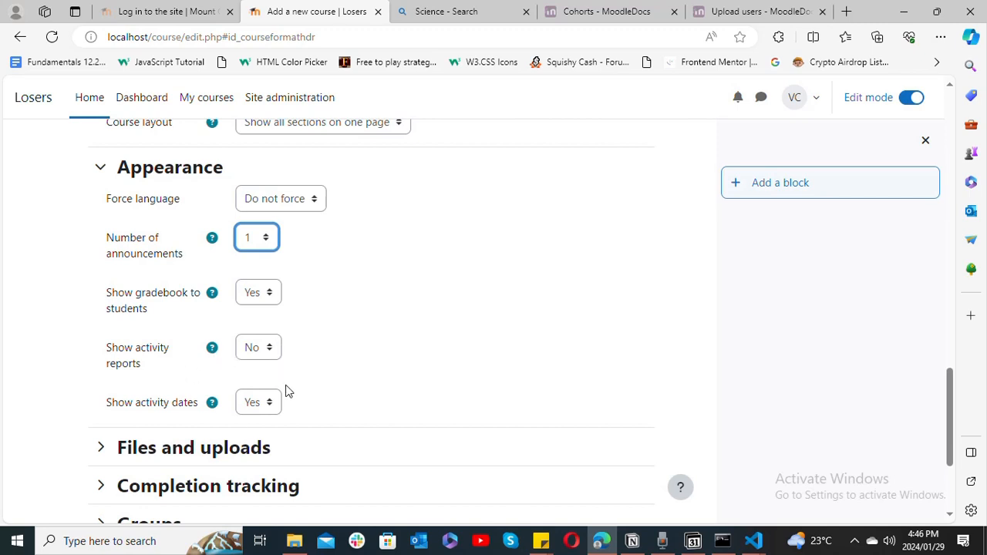
Step: Look over the Files and uploads, Completion tracking and Groups settings, collapsing each section after viewing it
scroll(946, 423, "down", 2)
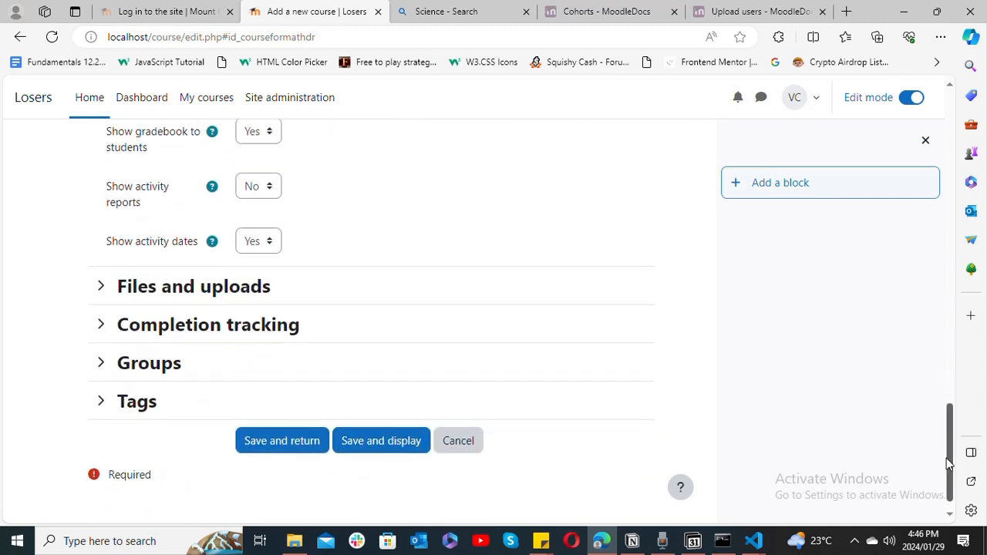
left_click(99, 286)
left_click(99, 285)
left_click(100, 325)
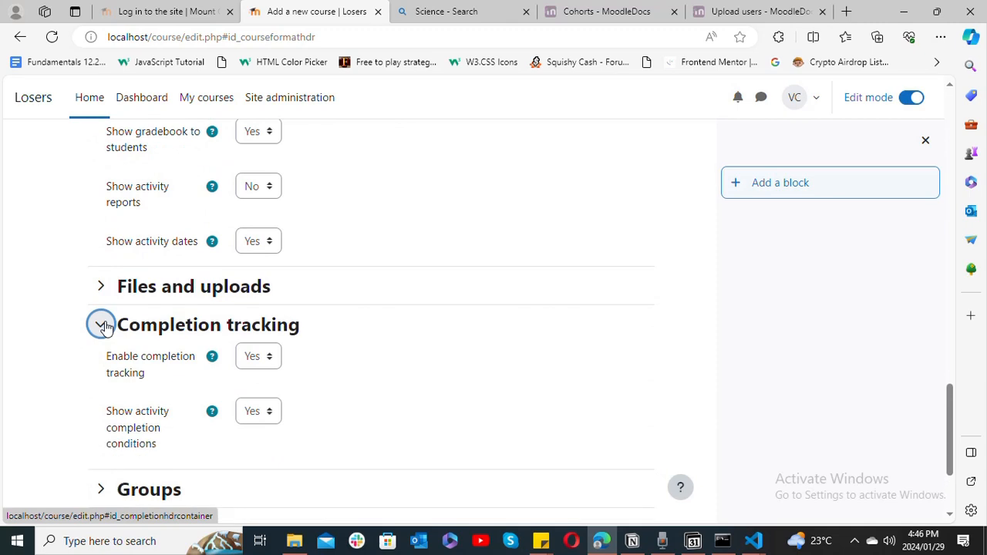
left_click(102, 325)
left_click(99, 365)
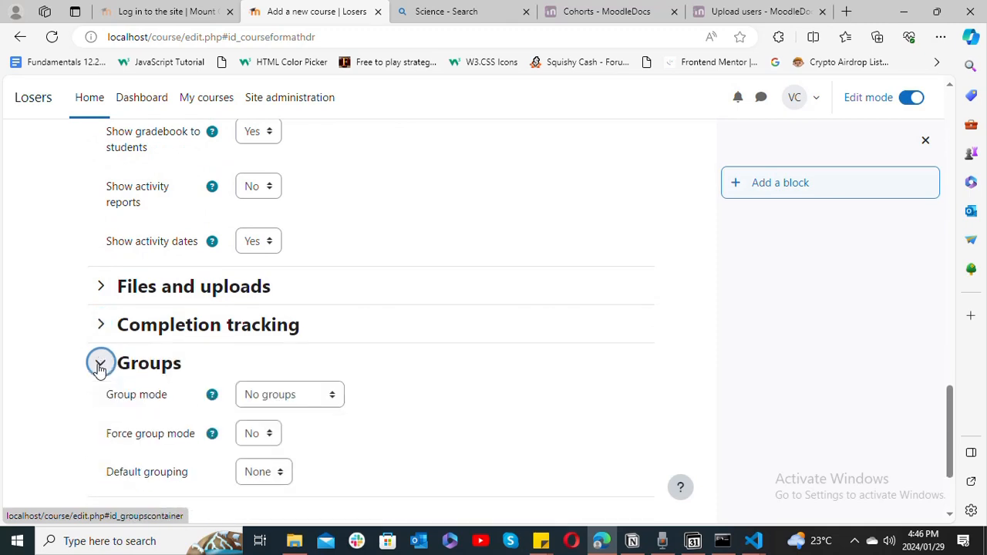
left_click(99, 365)
Step: Expand the Tags section and add the tag Physics to the course
left_click(132, 403)
left_click(319, 492)
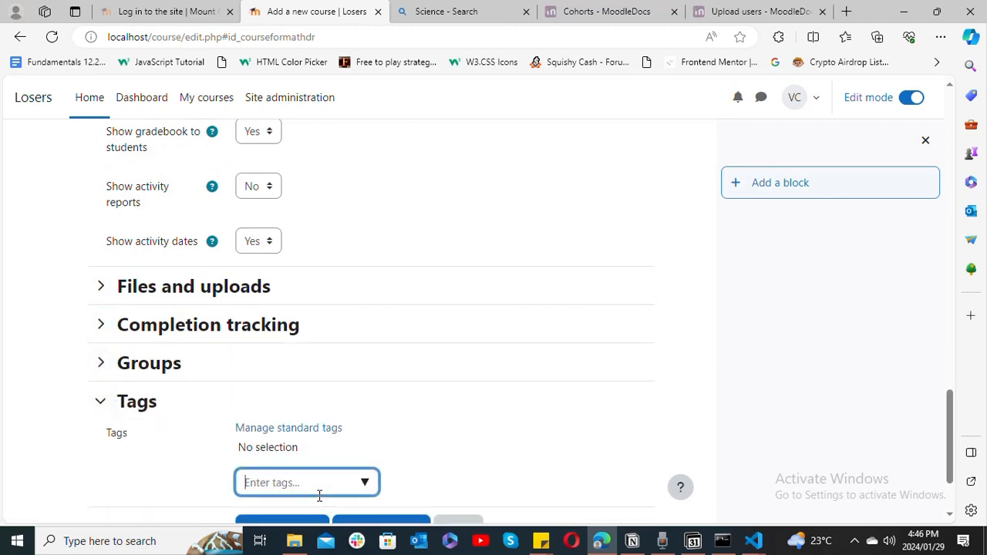
type("p")
key("BackSpace")
type("Phy")
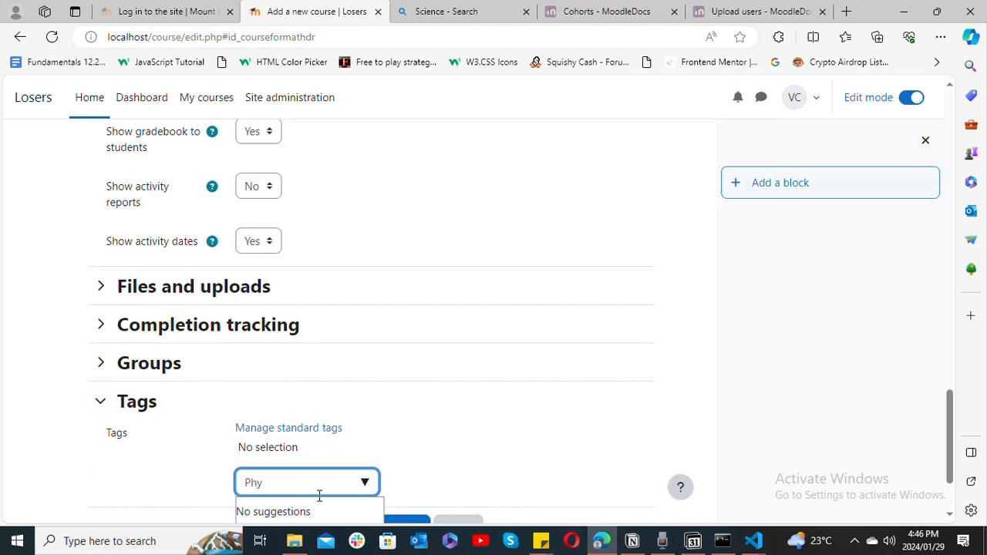
type("sic")
key("BackSpace")
type("sic")
key("BackSpace")
key("BackSpace")
key("BackSpace")
type("c")
key("BackSpace")
type("sics")
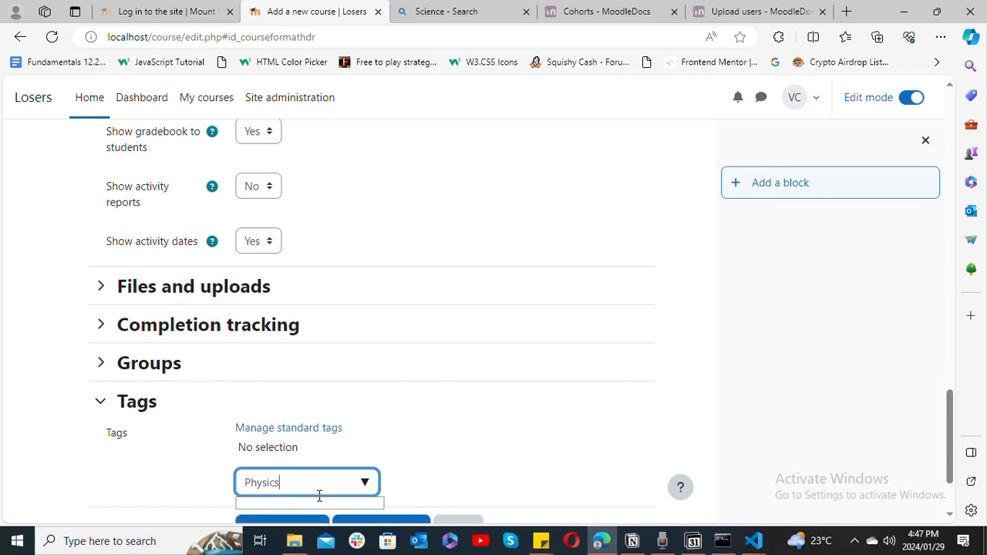
scroll(952, 459, "down", 2)
key("Return")
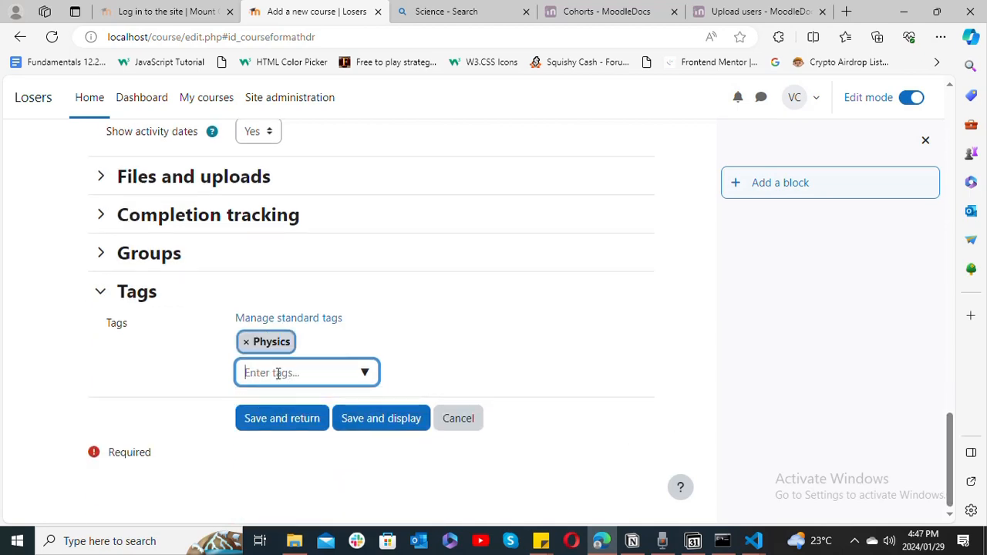
Step: Add the tag "study physics", then save the new course and display it
type("tud")
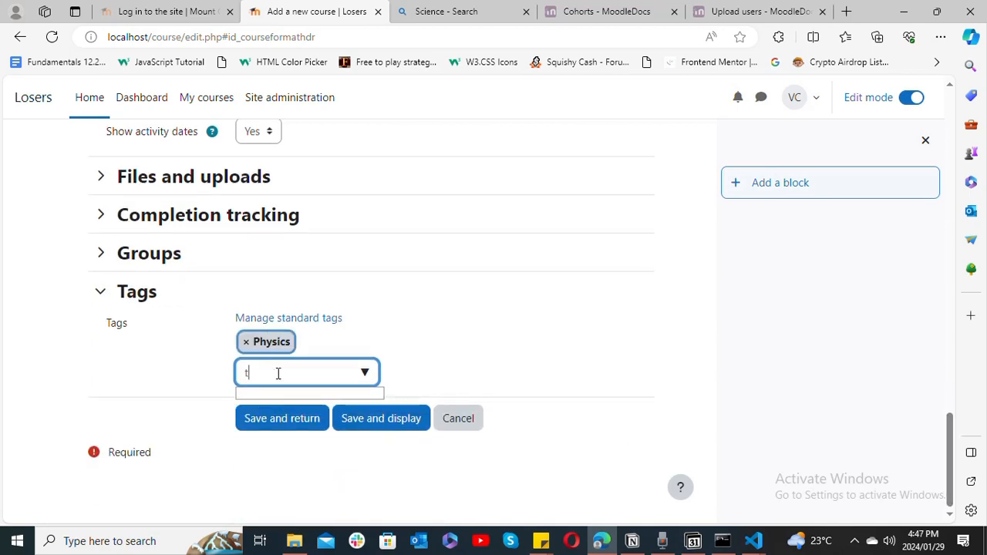
key("BackSpace")
key("BackSpace")
key("BackSpace")
type("study physics")
key("Return")
left_click(397, 429)
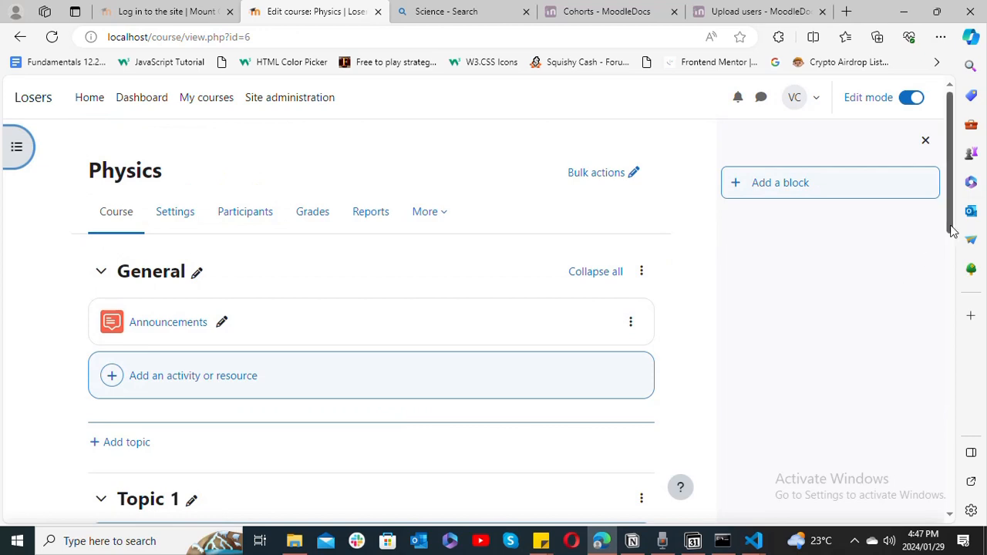
Step: View the new Physics course page, then find the course in My courses and show its available options
left_click_drag(953, 231, 930, 194)
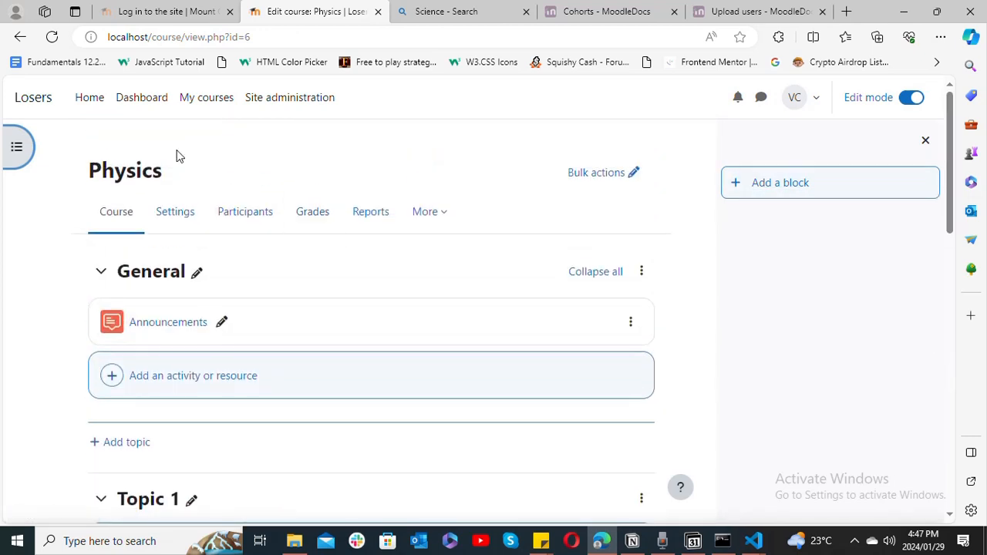
left_click(206, 101)
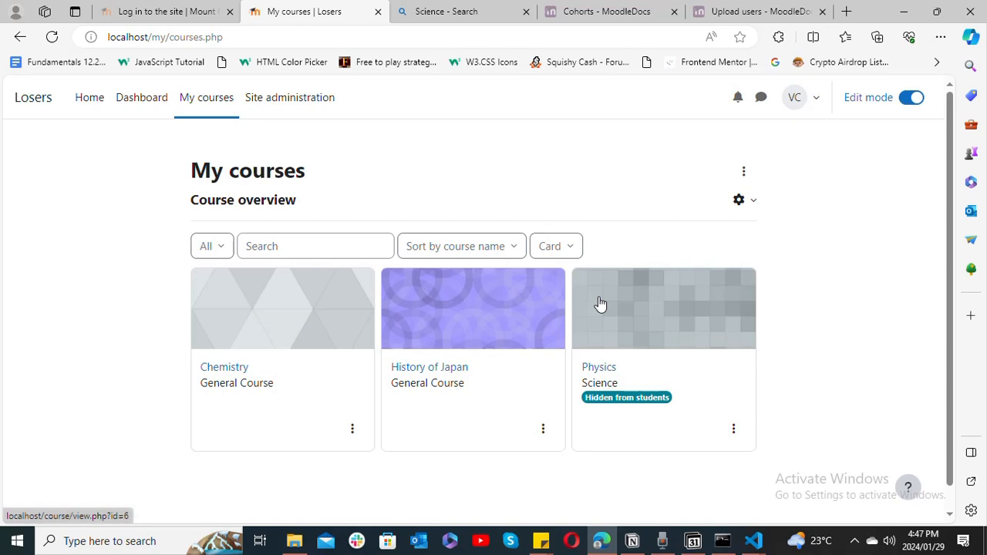
left_click(733, 429)
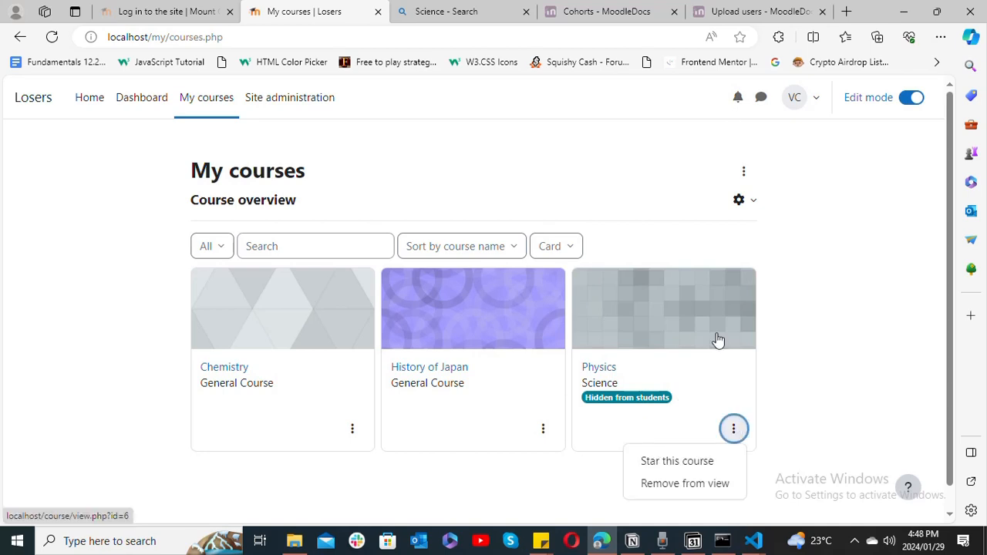
Step: Go to the cohort management in the site's user administration and start adding a new cohort
left_click(316, 111)
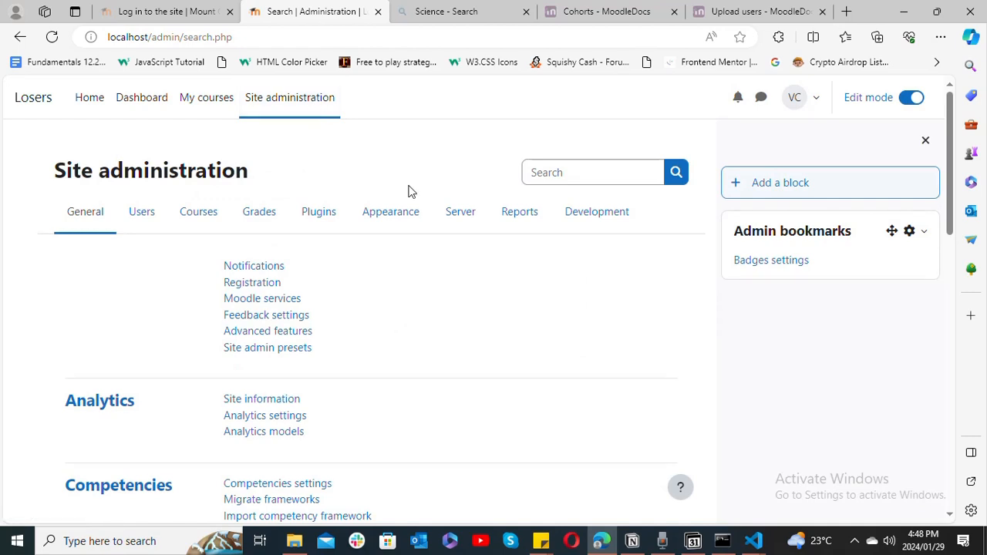
left_click(141, 212)
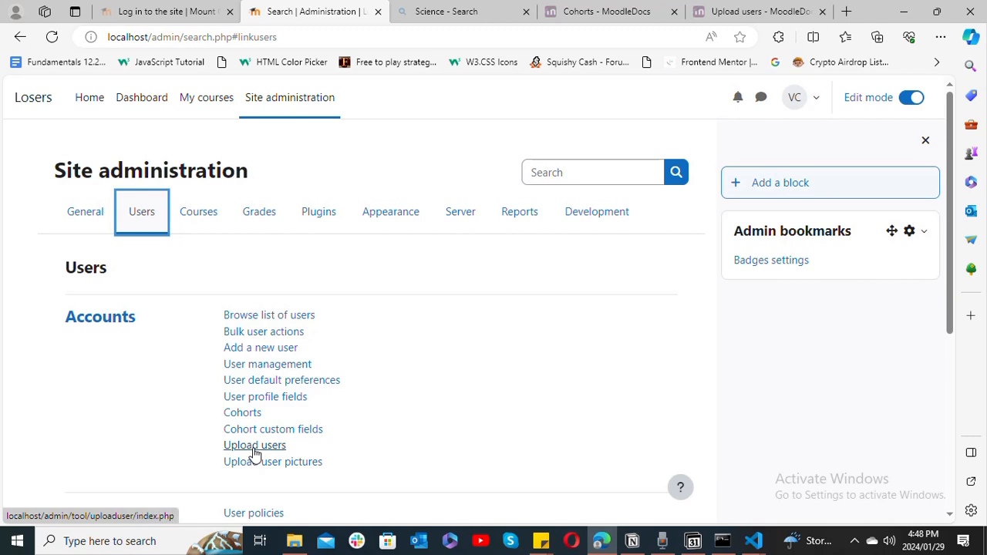
left_click(252, 419)
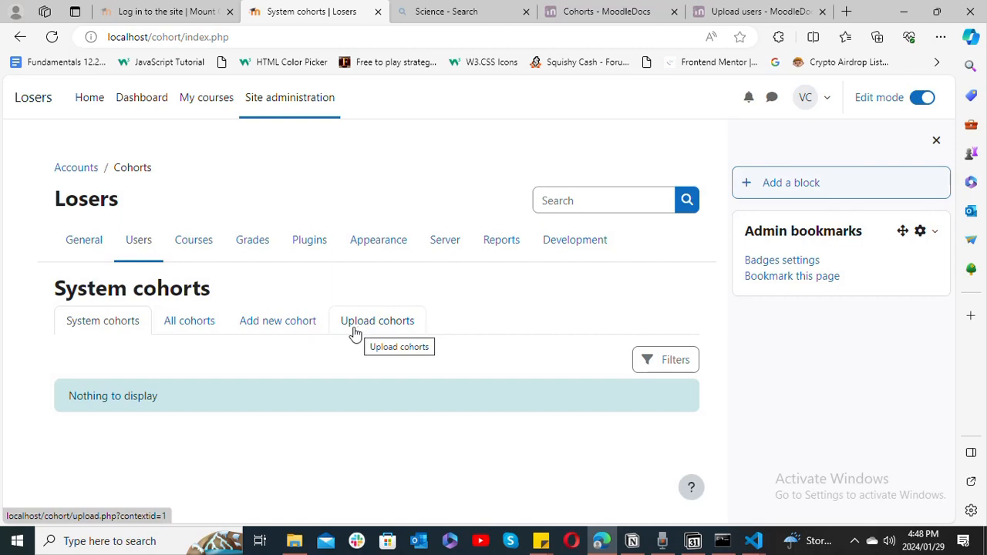
left_click(286, 324)
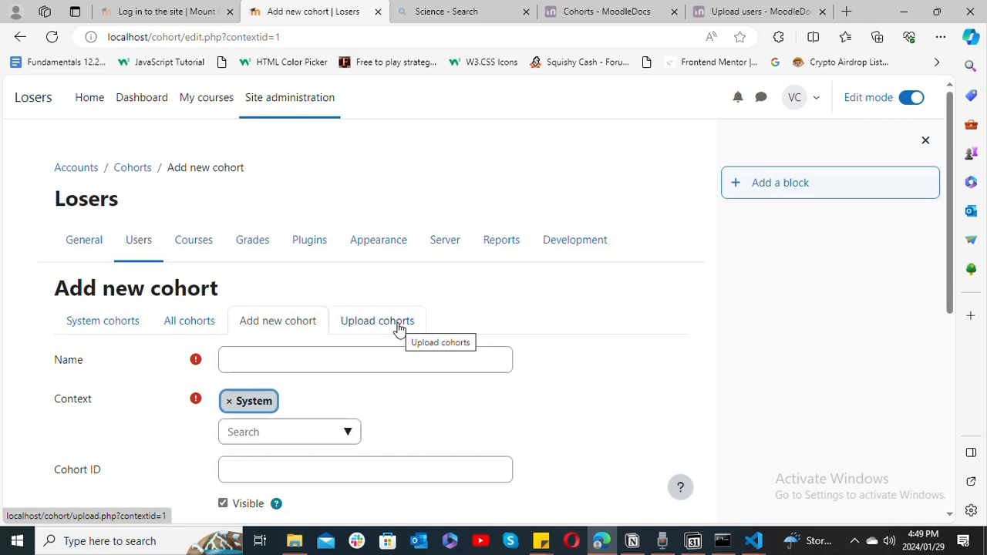
Step: Name the new cohort "Physics year2023" and set its context to Science
scroll(381, 187, "down", 2)
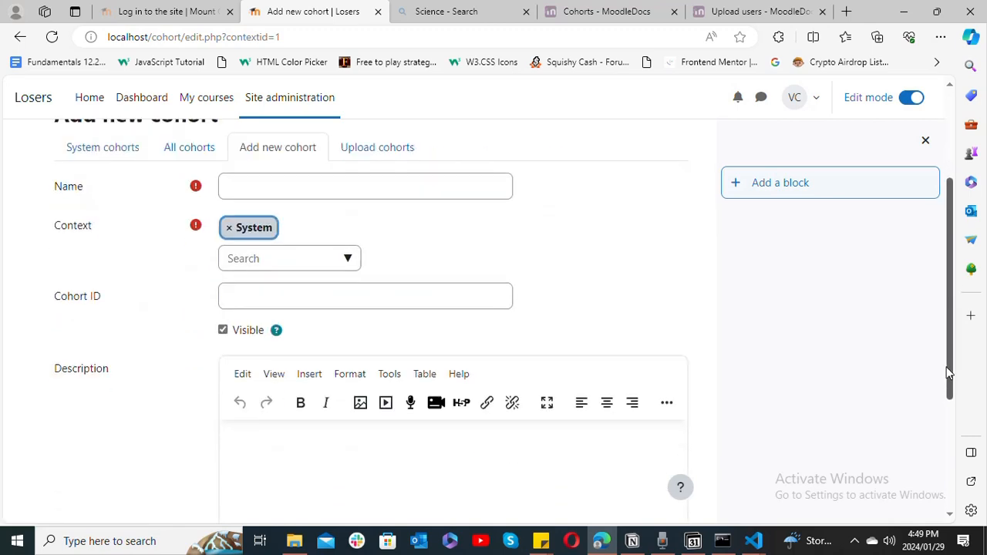
left_click(365, 199)
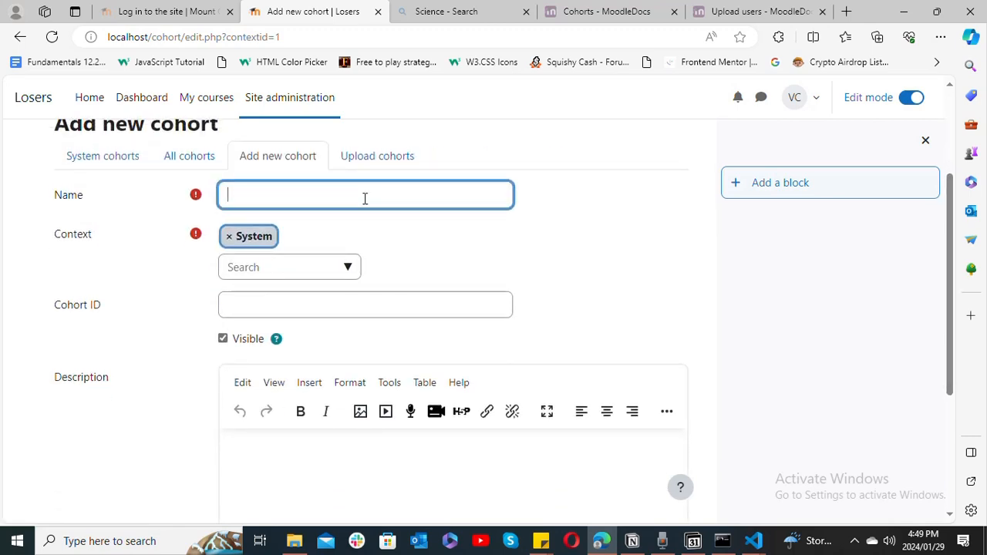
type("Physics year2023")
left_click(285, 197)
left_click(346, 268)
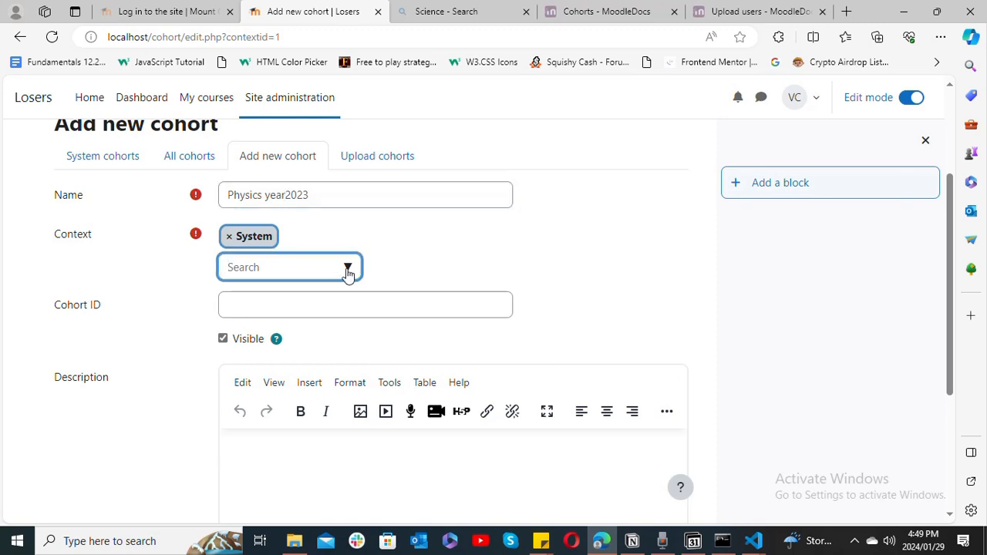
left_click(311, 345)
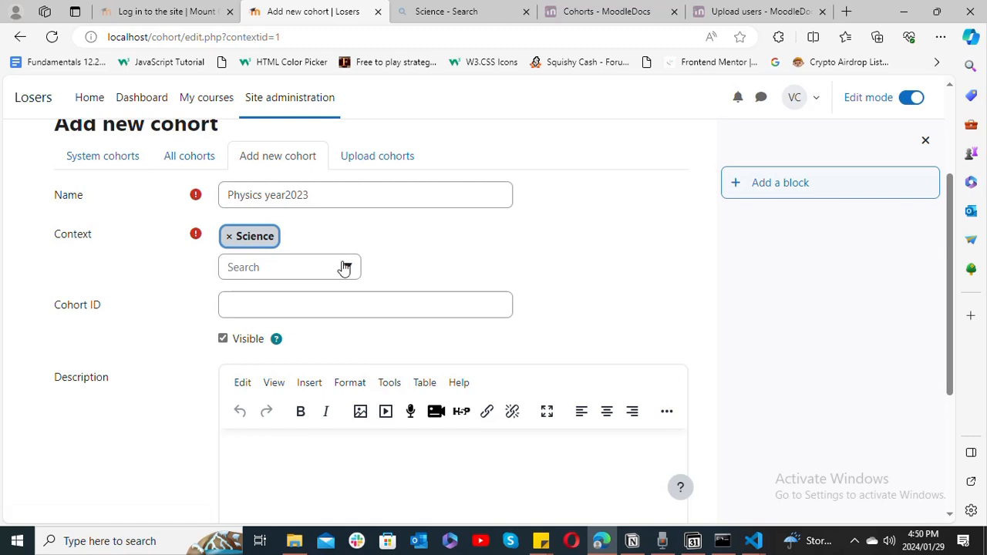
Step: Set the cohort ID to "Sc", enter the description "Student form 2023, lessons on Physics", and save the cohort
left_click(423, 311)
type("Sc")
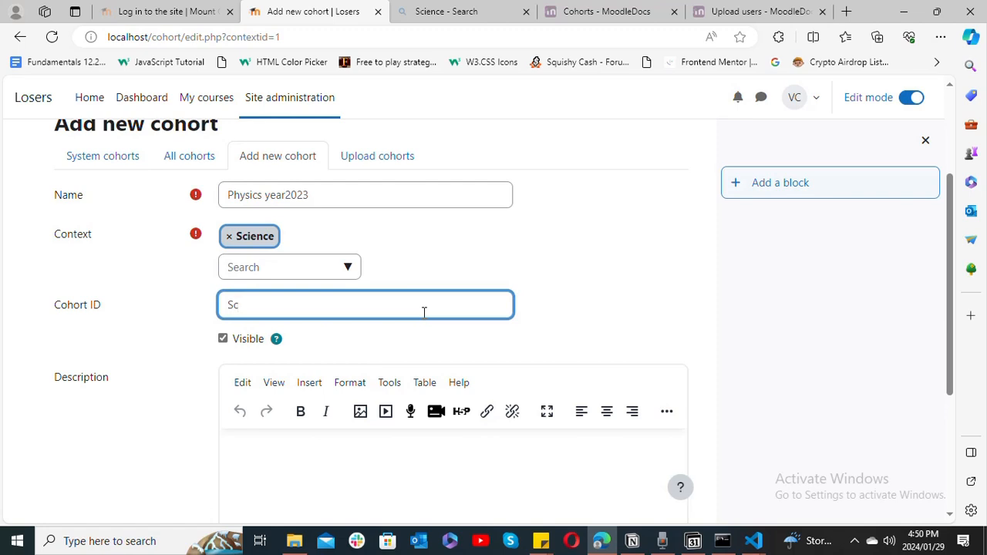
scroll(950, 352, "down", 2)
left_click(357, 317)
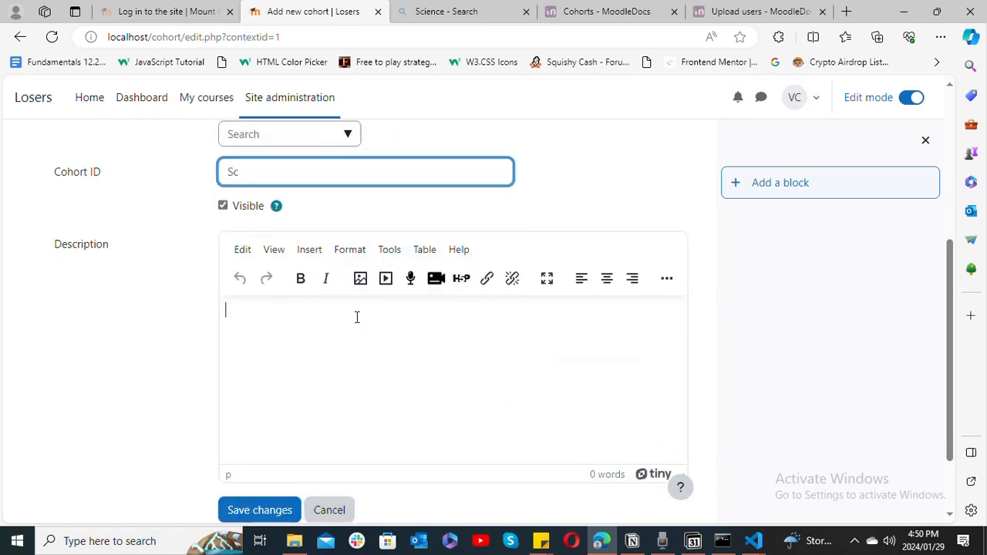
type("Student ")
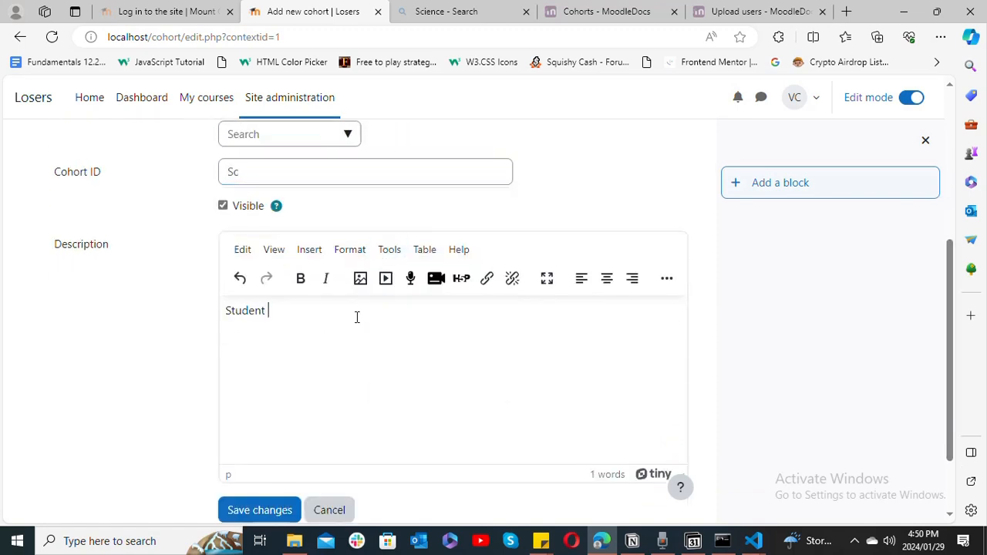
type("form 2023, lessons on ")
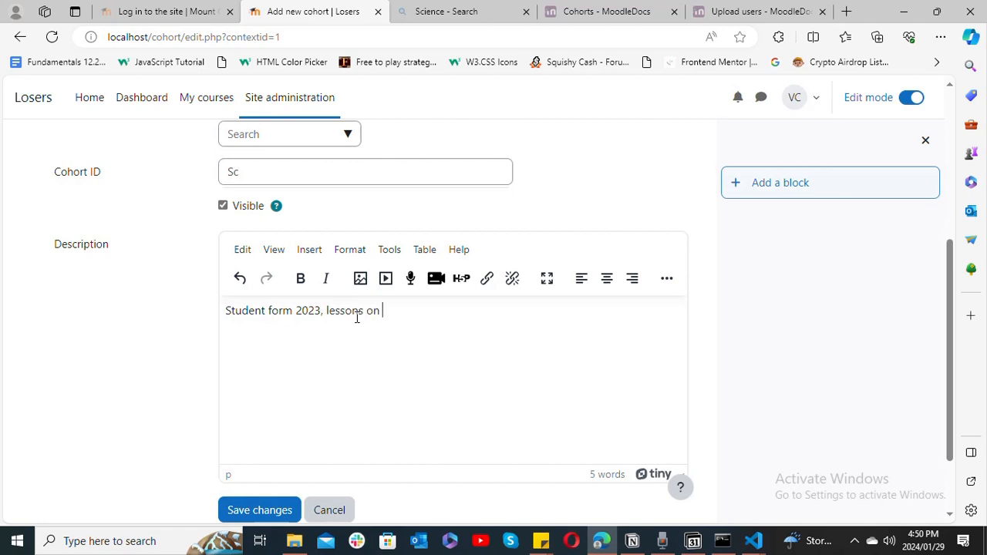
type("Physics")
left_click(263, 509)
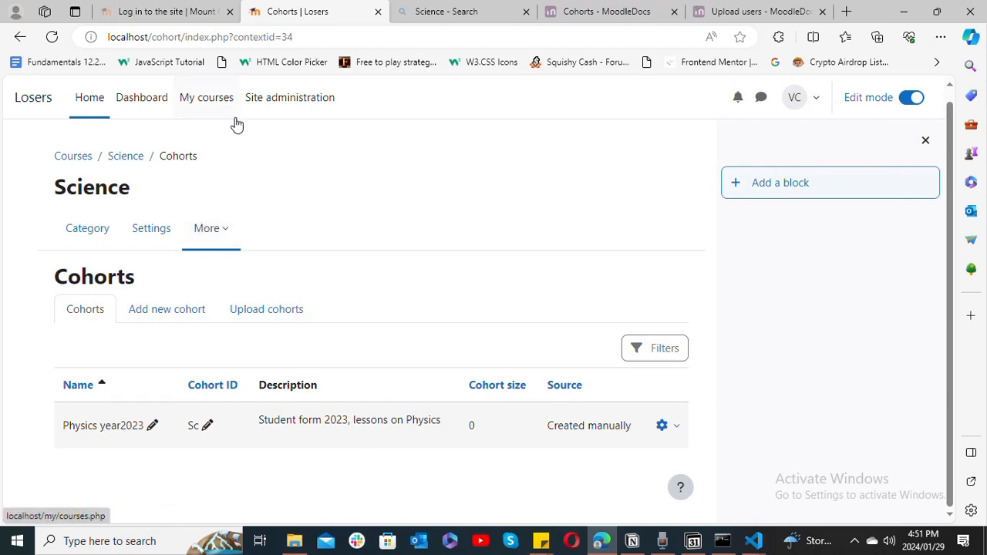
Step: Go to the Upload users page in the site's user administration
left_click(283, 112)
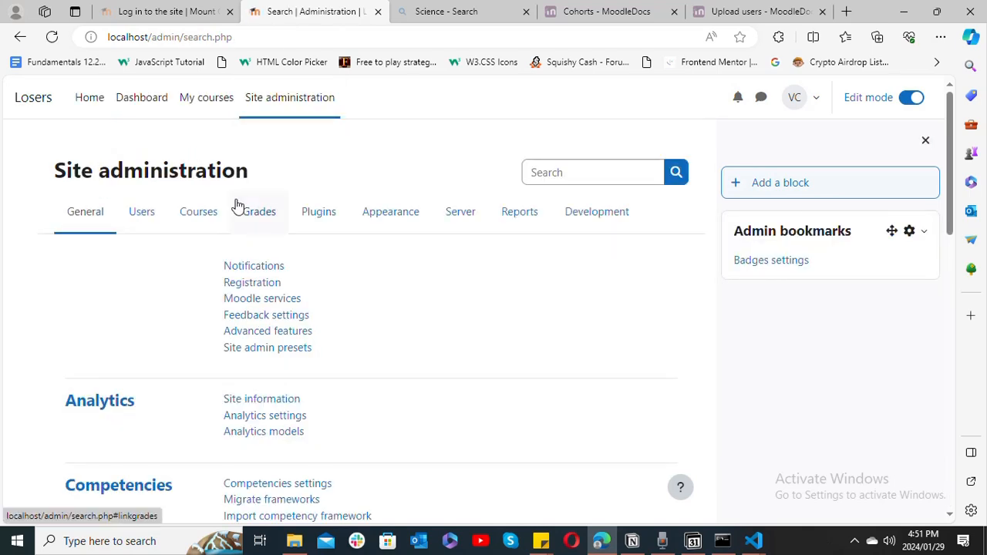
left_click(194, 225)
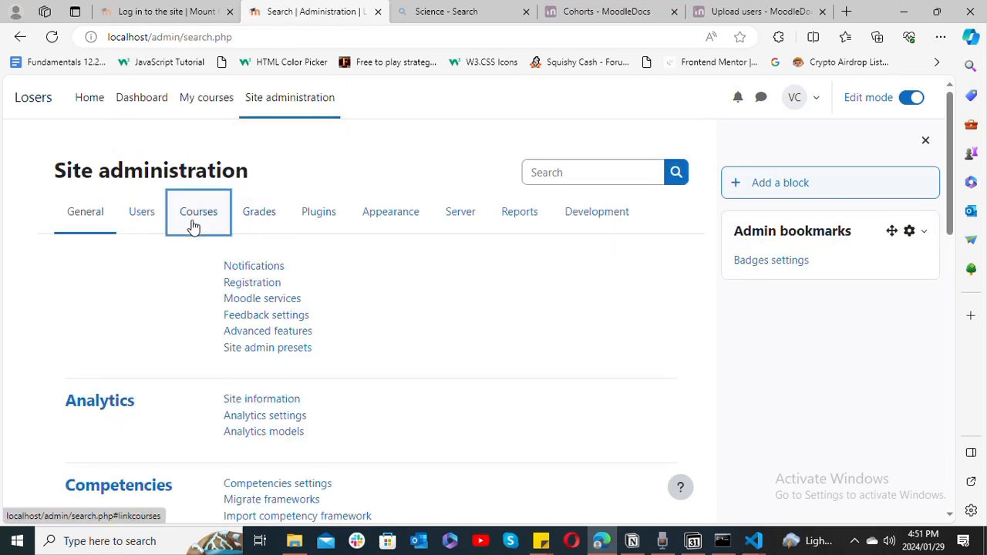
left_click(142, 222)
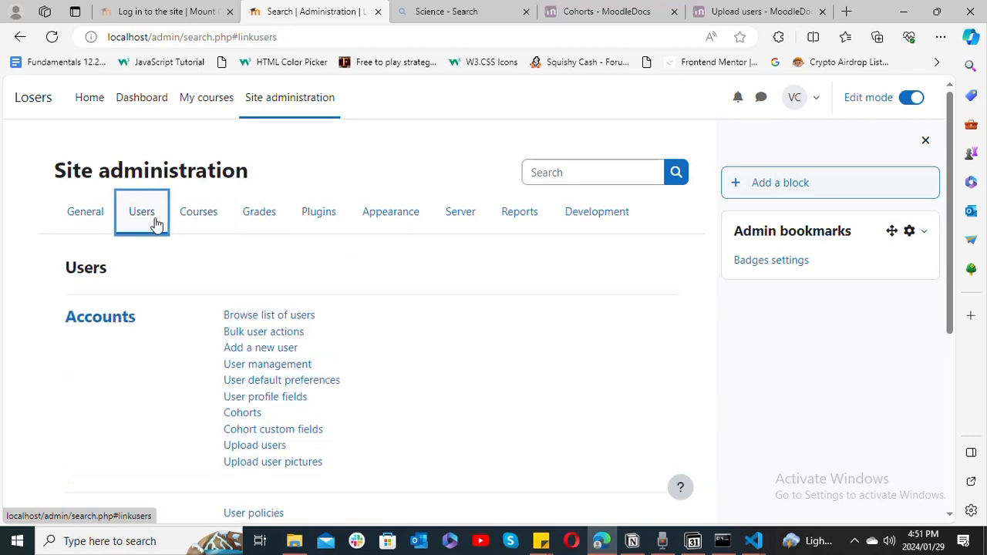
left_click(275, 447)
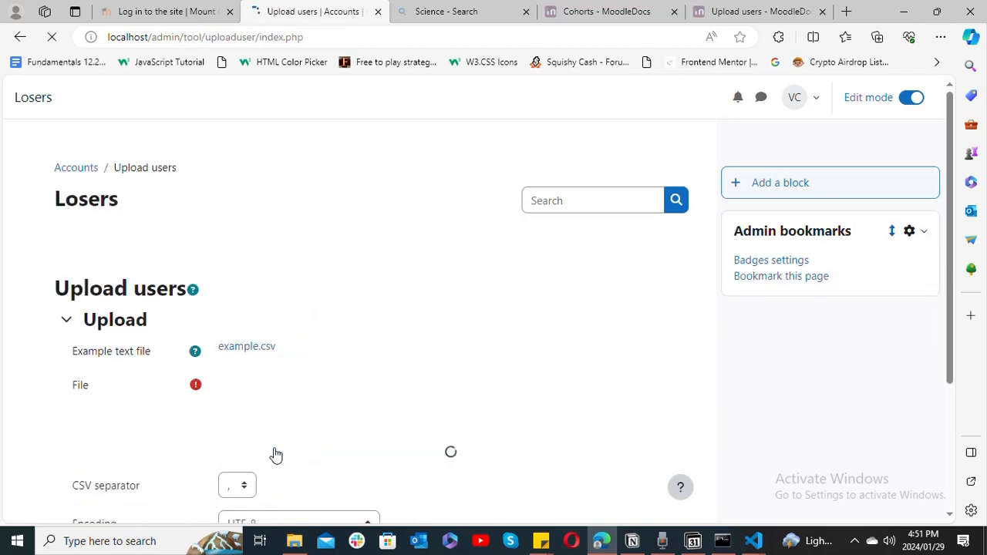
mouse_move(954, 249)
left_mouse_down()
mouse_move(956, 358)
mouse_move(956, 245)
left_mouse_up()
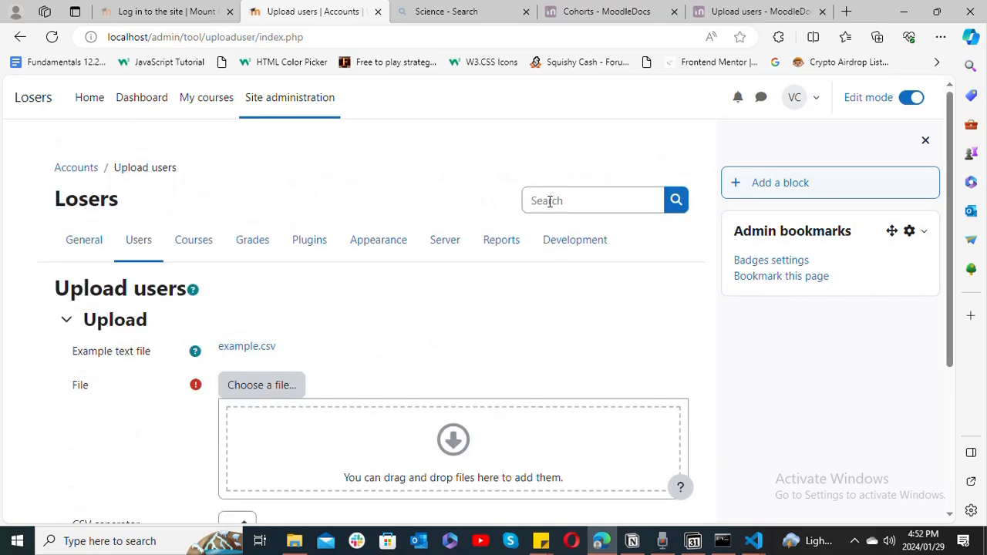
Step: Search the site administration for "course" and look through the results and the page's help options
left_click(550, 201)
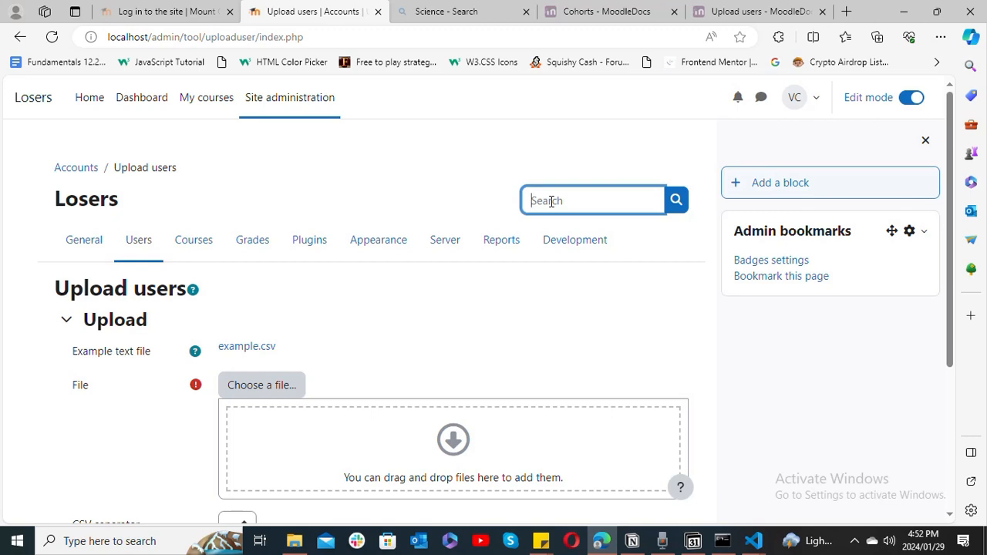
type("course")
key("Return")
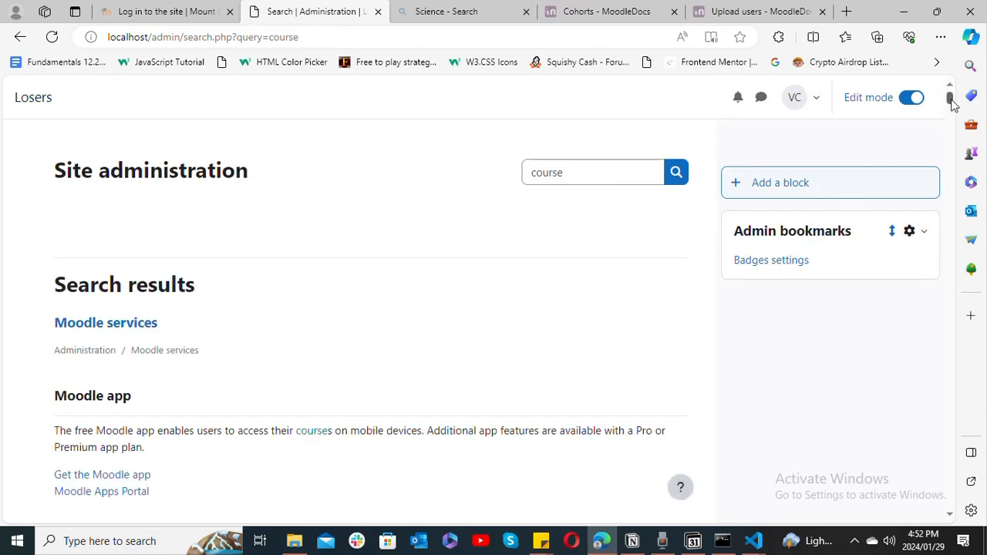
scroll(953, 104, "down", 3)
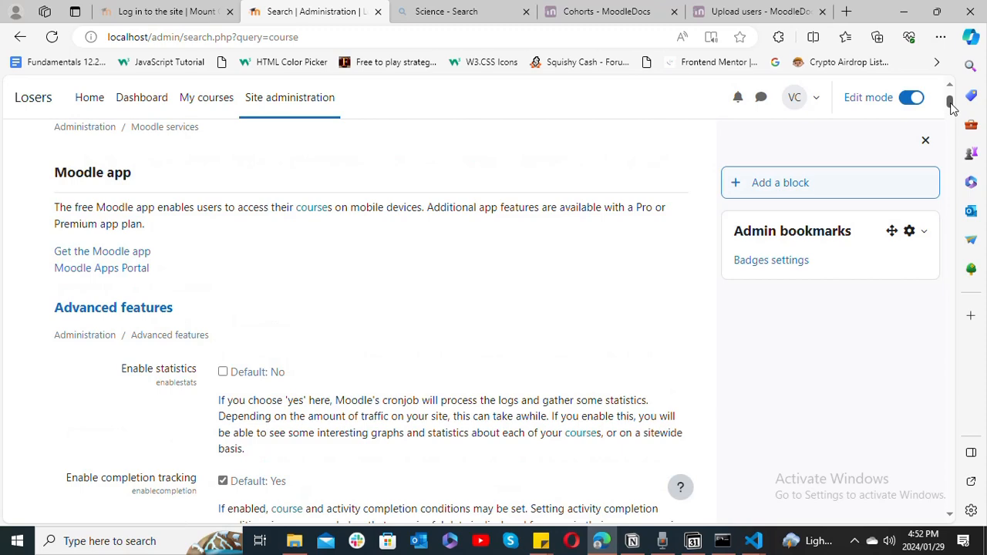
scroll(952, 105, "up", 2)
left_click_drag(952, 105, 949, 145)
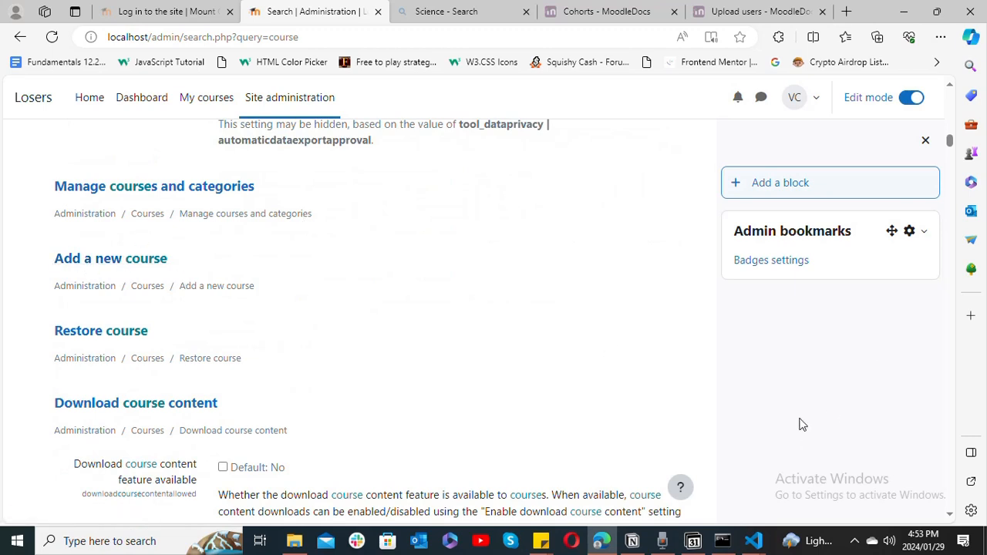
left_click(682, 488)
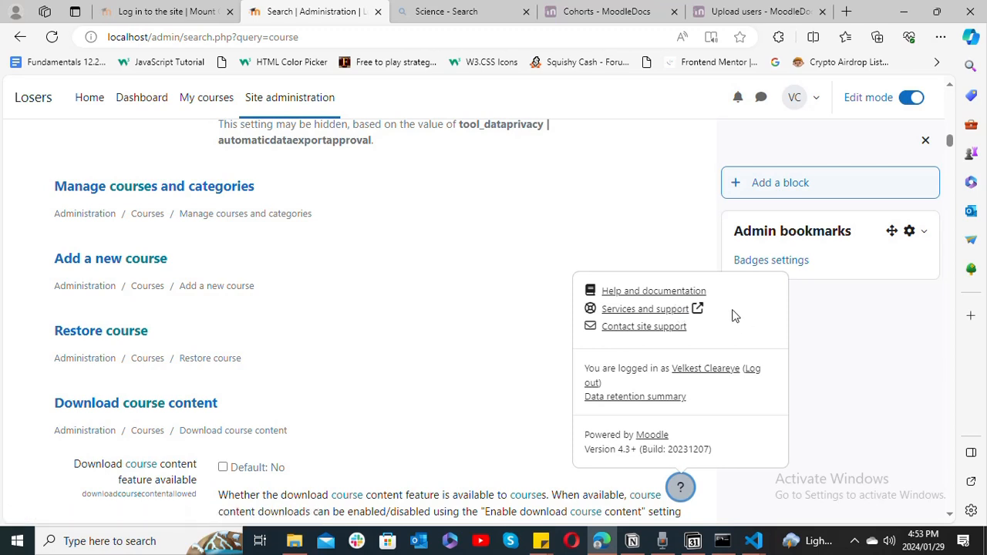
left_click(898, 424)
left_click_drag(950, 144, 949, 95)
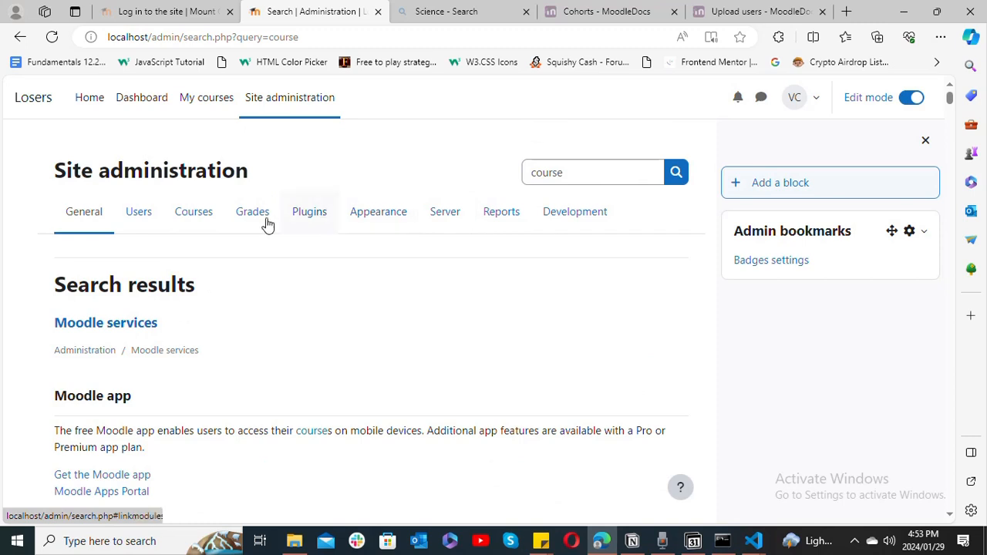
Step: Return to the Upload users page in the user administration and download the sample file example.csv
left_click(203, 214)
left_click(151, 217)
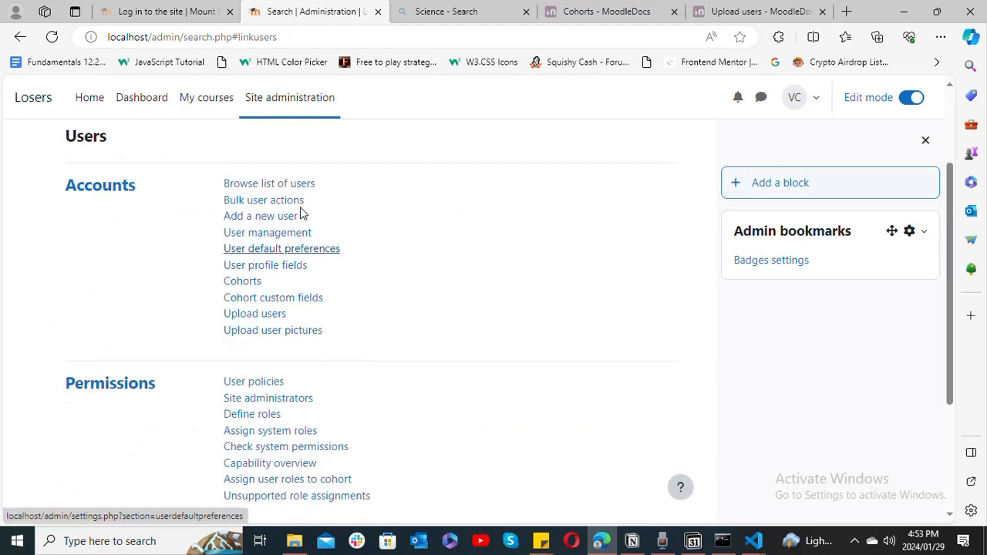
left_click(276, 320)
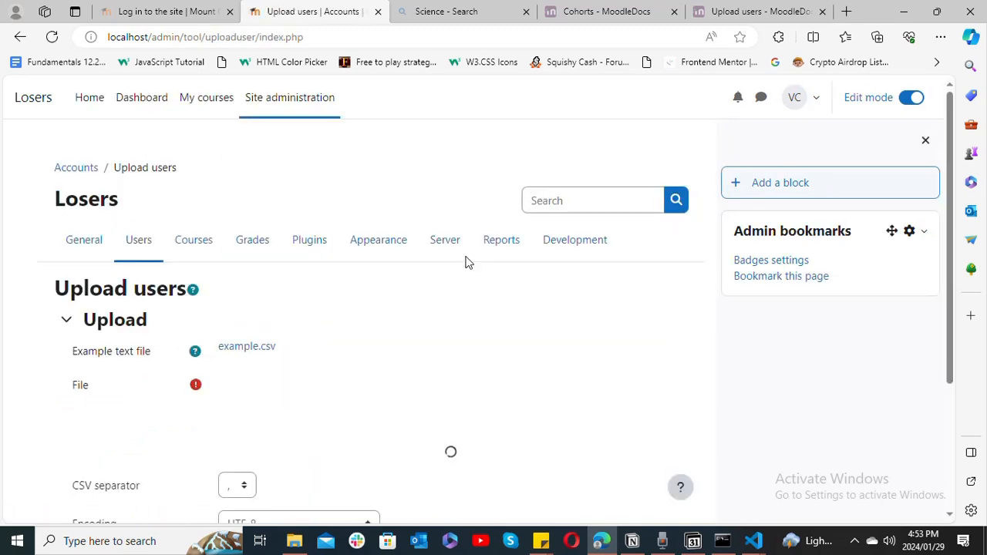
scroll(948, 416, "down", 2)
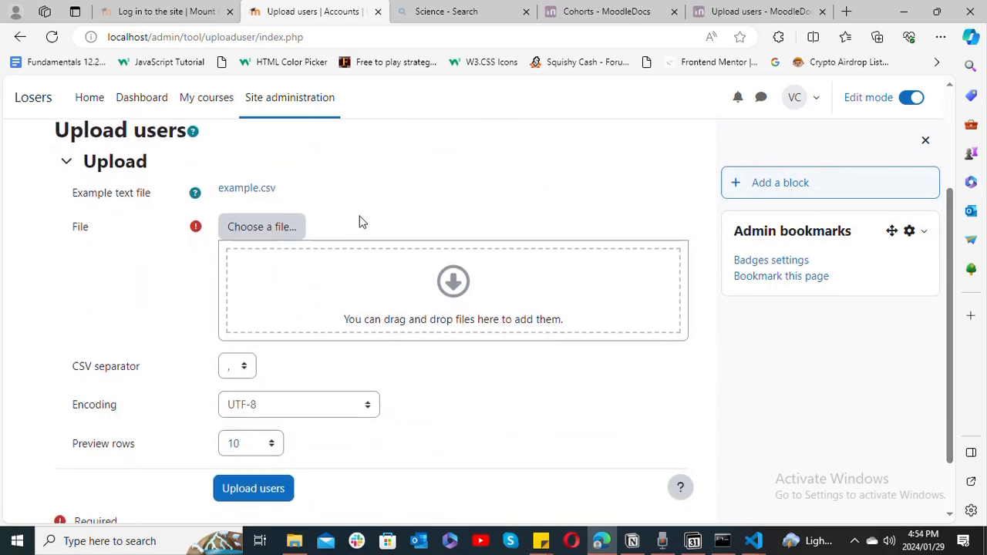
left_click(230, 191)
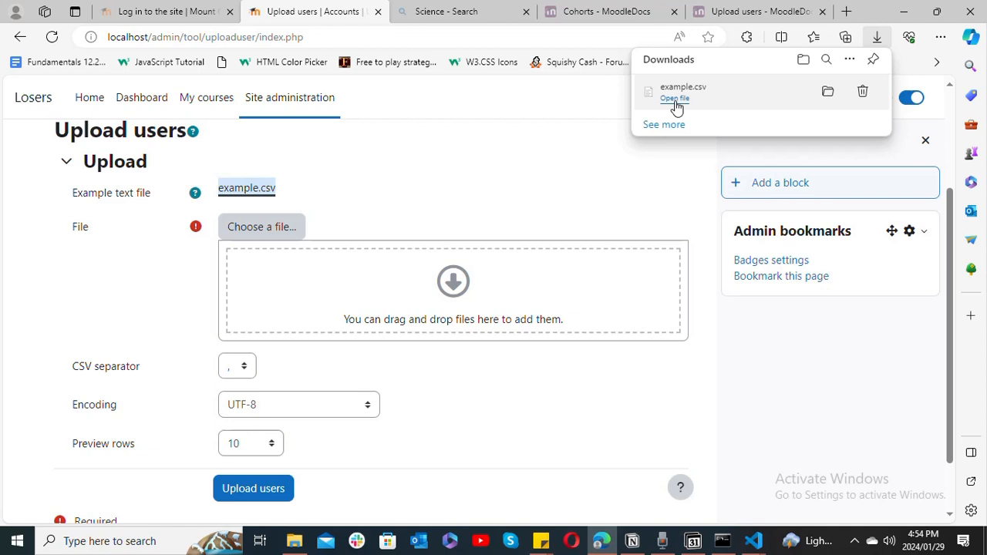
Step: Switch to the xampp workspace in Visual Studio Code and open example.csv there from the Downloads folder
left_click(753, 540)
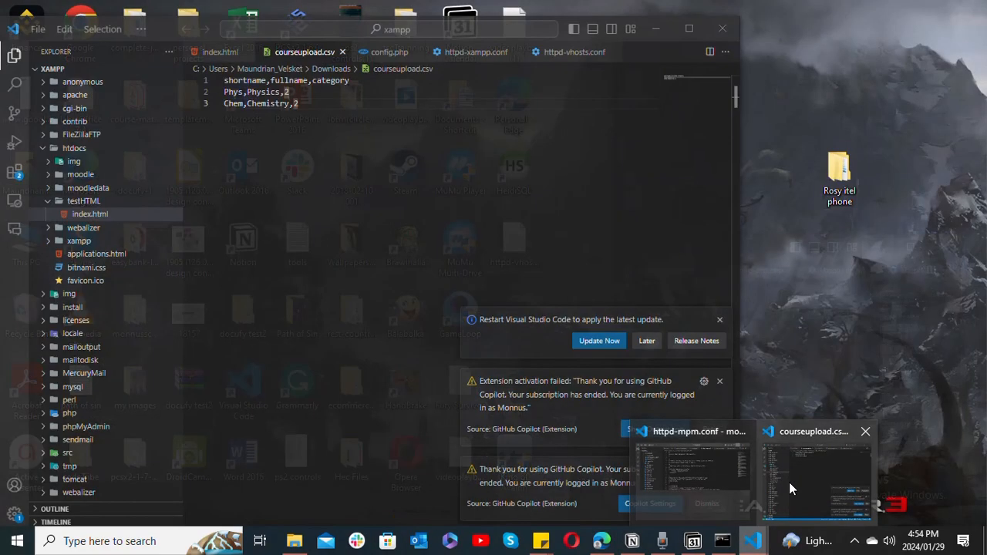
left_click(685, 475)
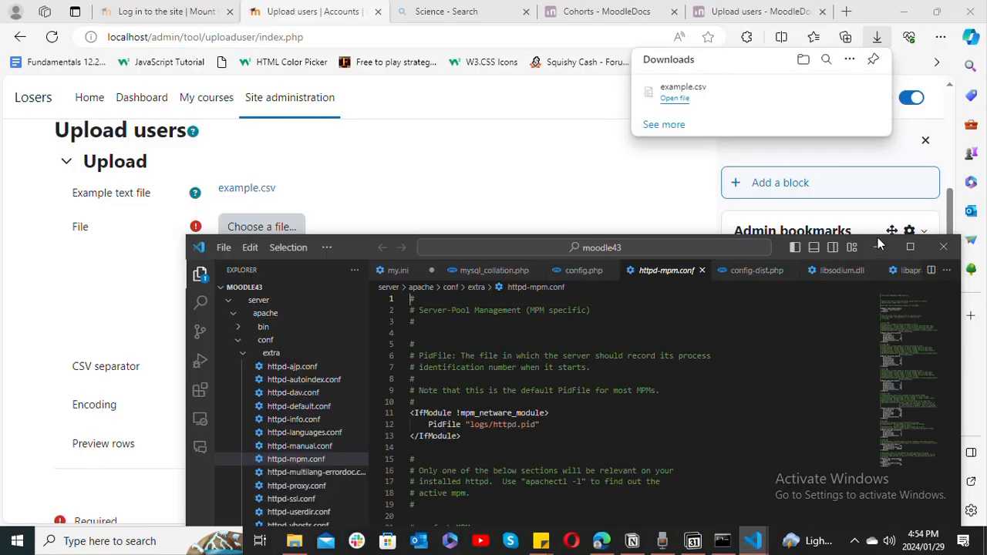
left_click(878, 241)
mouse_move(748, 536)
left_click(820, 481)
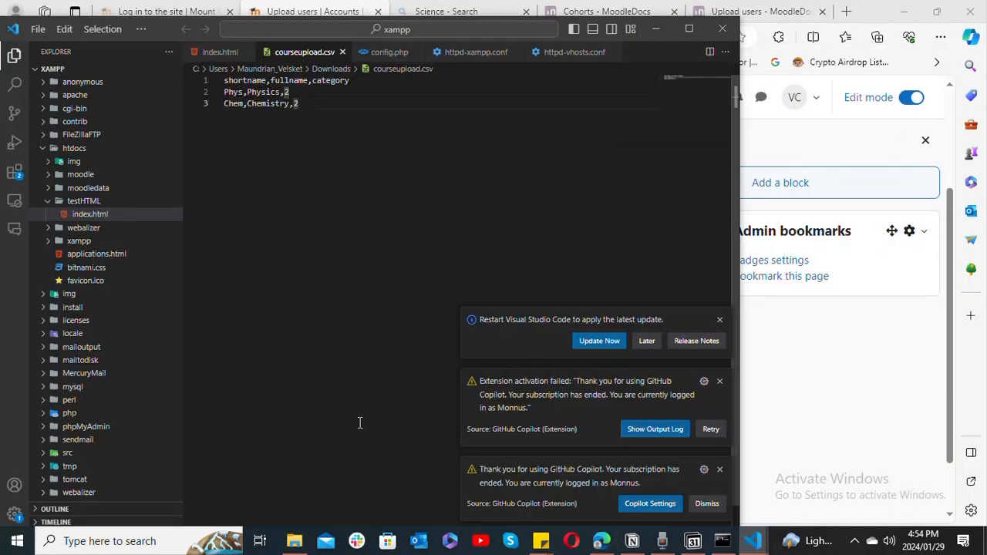
left_click(295, 541)
left_click_drag(856, 261, 424, 245)
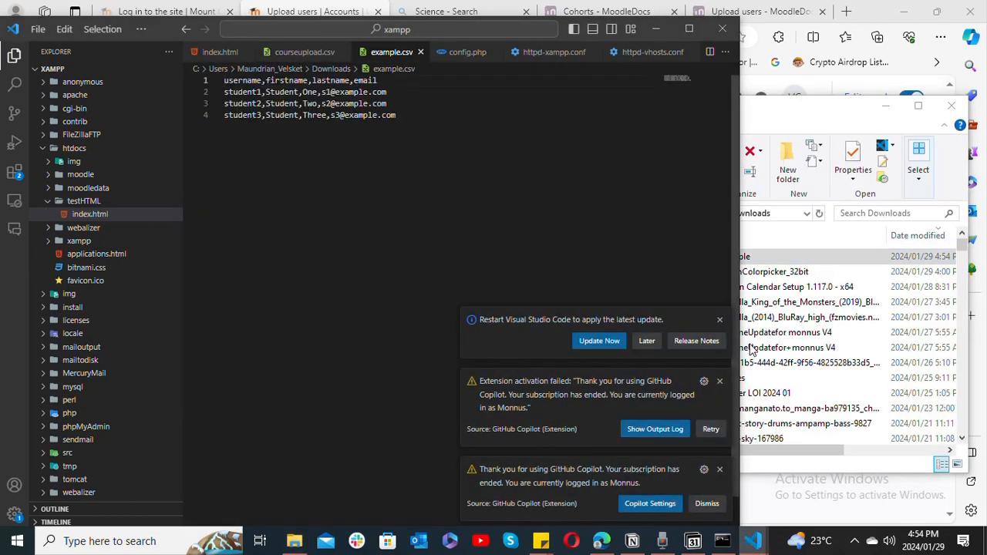
Step: Dismiss the update, GitHub Copilot and Rainbow CSV notifications covering the editor
left_click(720, 319)
left_click(720, 306)
left_click(719, 393)
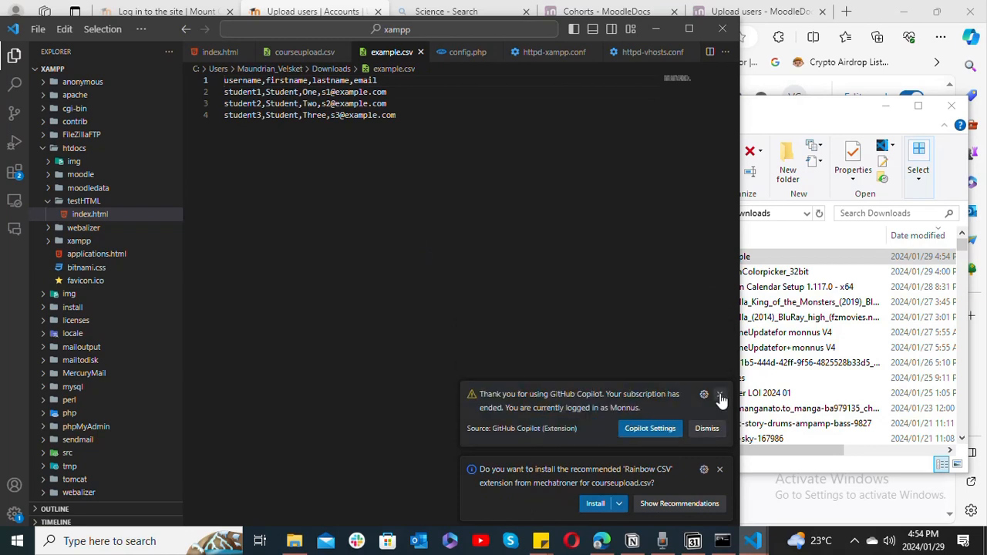
left_click(719, 394)
left_click(720, 469)
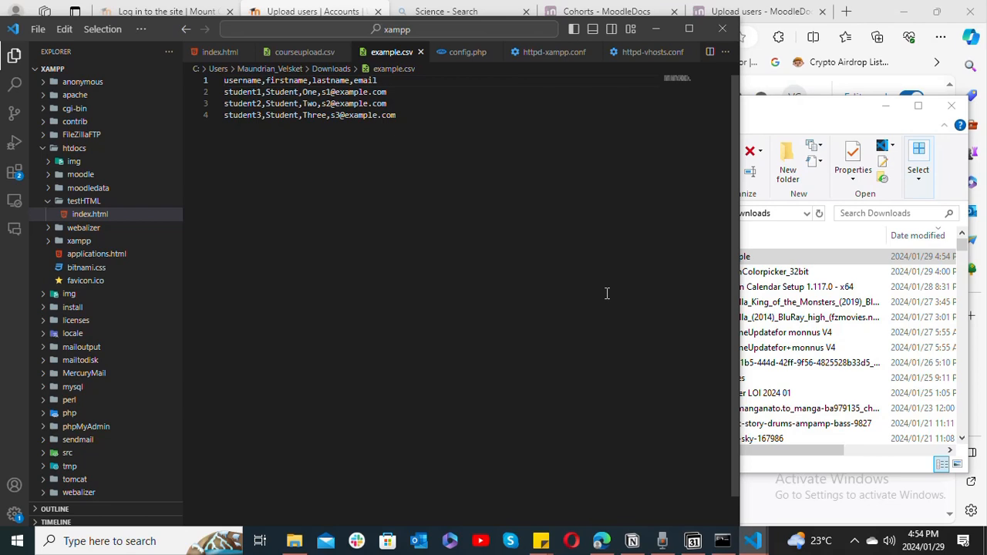
Step: Examine the first student's username and email in example.csv, then close the Downloads folder and return to the browser
double_click(245, 93)
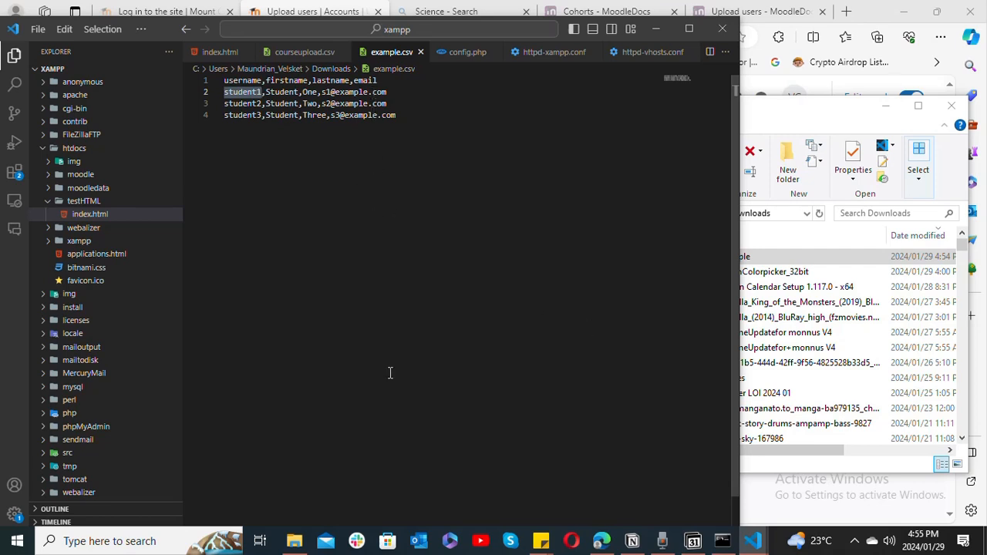
double_click(429, 94)
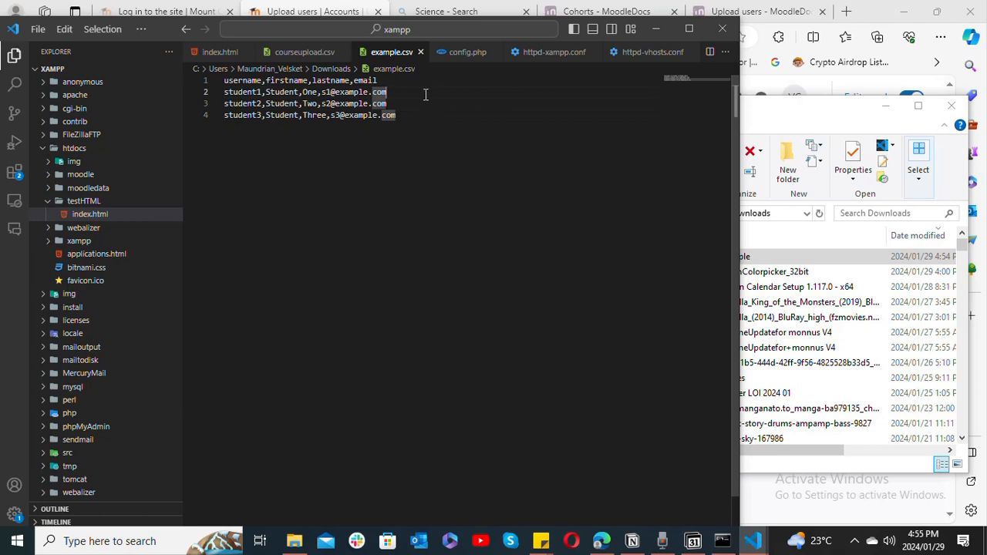
left_click(951, 105)
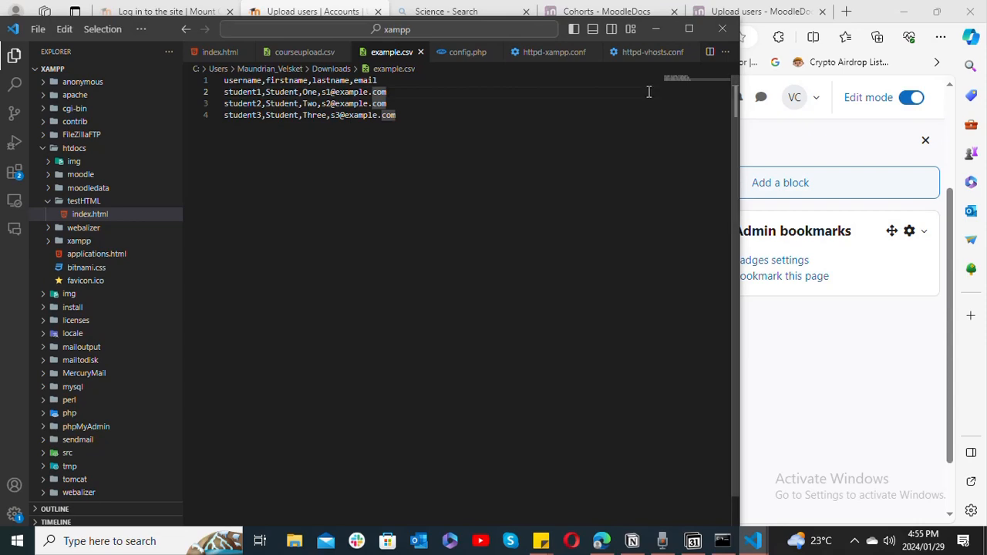
left_click(876, 19)
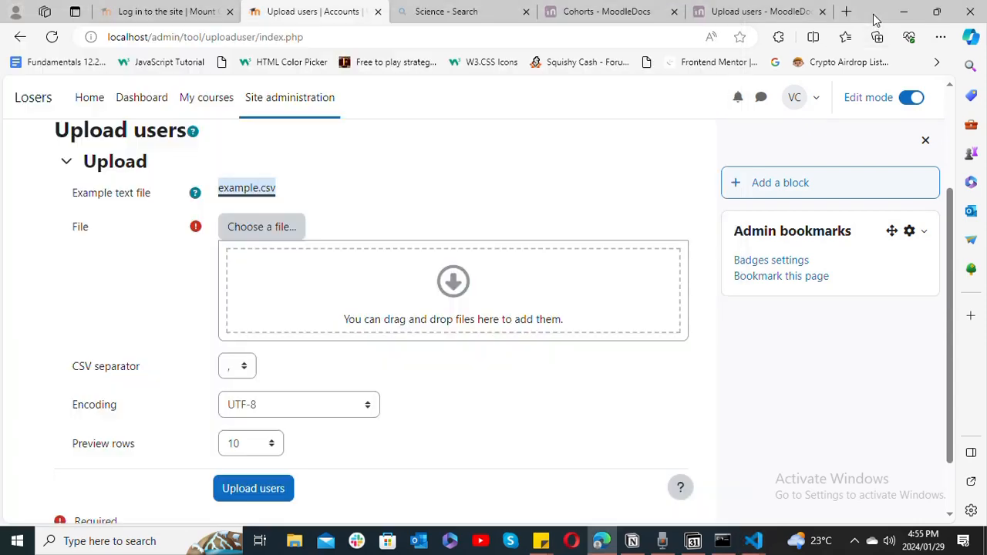
Step: Search the web for "moodle docs CSV" from the Cohorts documentation page and open the MoodleDocs CSV article
left_click(597, 21)
left_click(451, 37)
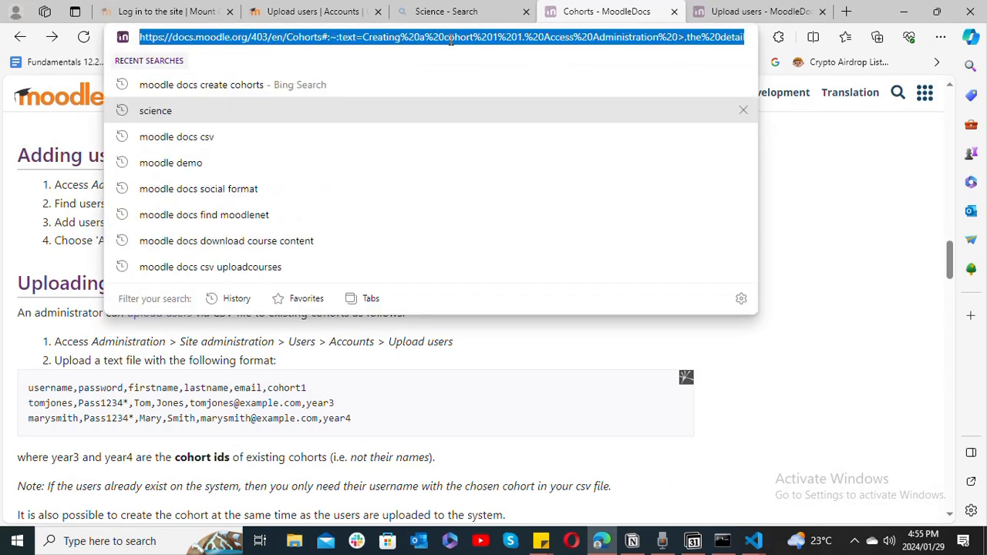
type("moodle docs")
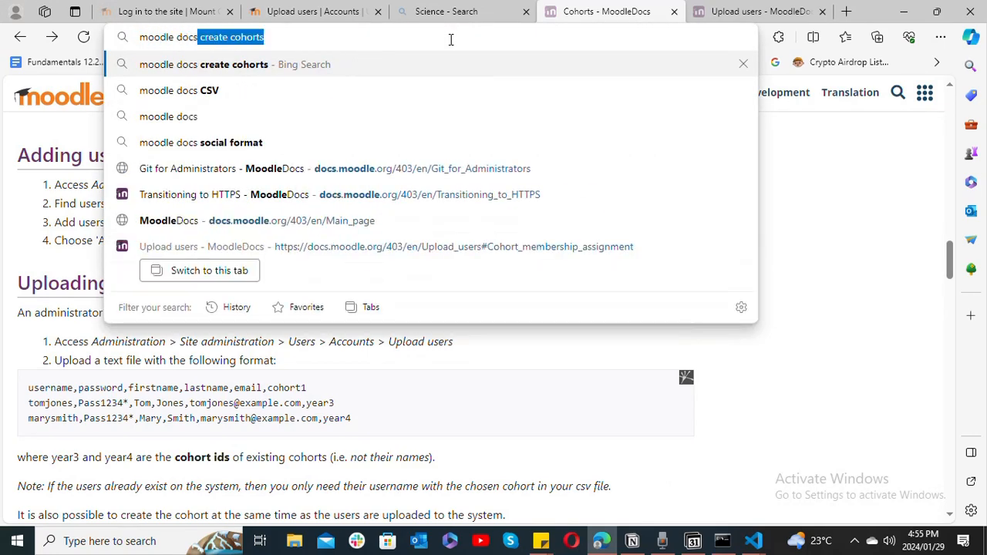
type(" CSV")
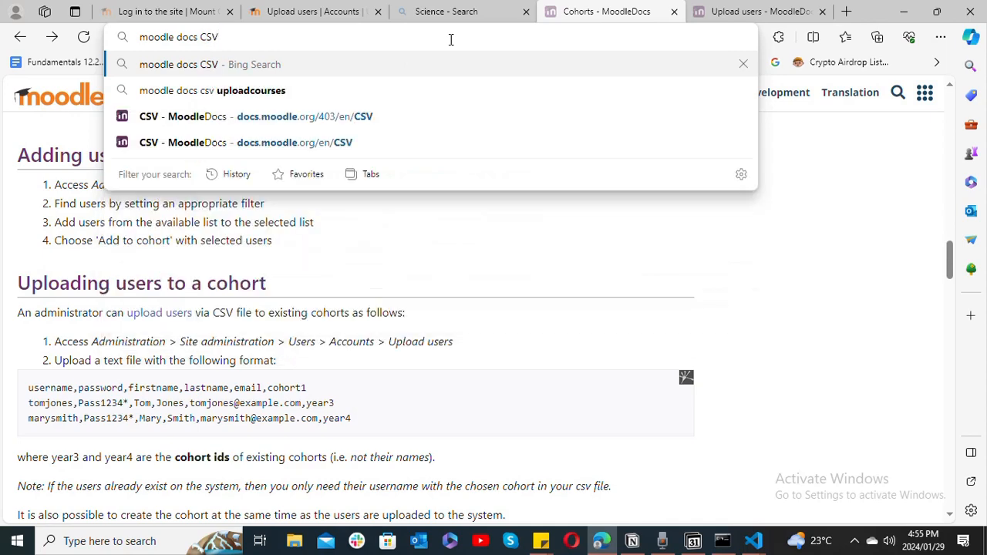
key("Return")
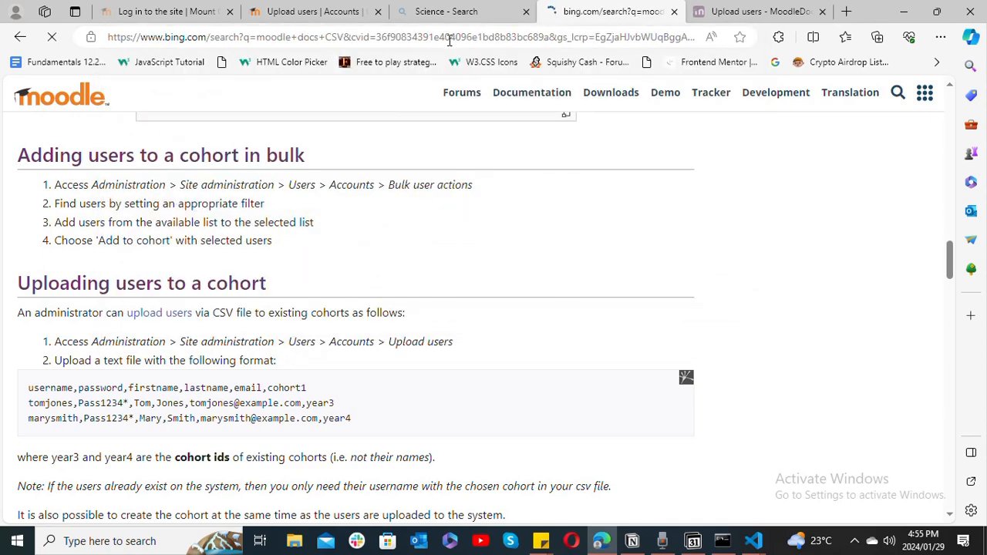
left_click(165, 239)
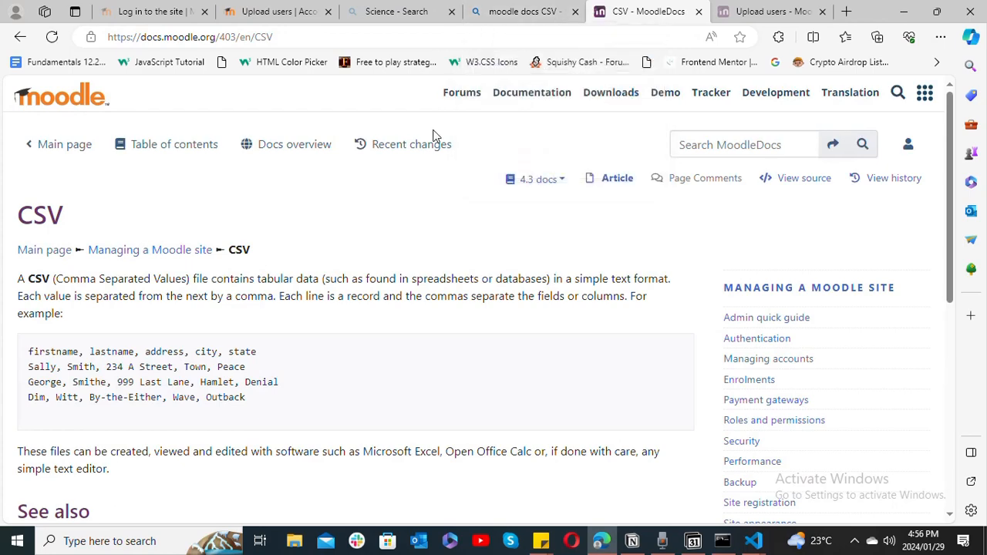
Step: Open the Upload users documentation from the CSV article and examine its sample upload files and the user fields they can include
scroll(943, 265, "down", 2)
scroll(943, 265, "down", 2)
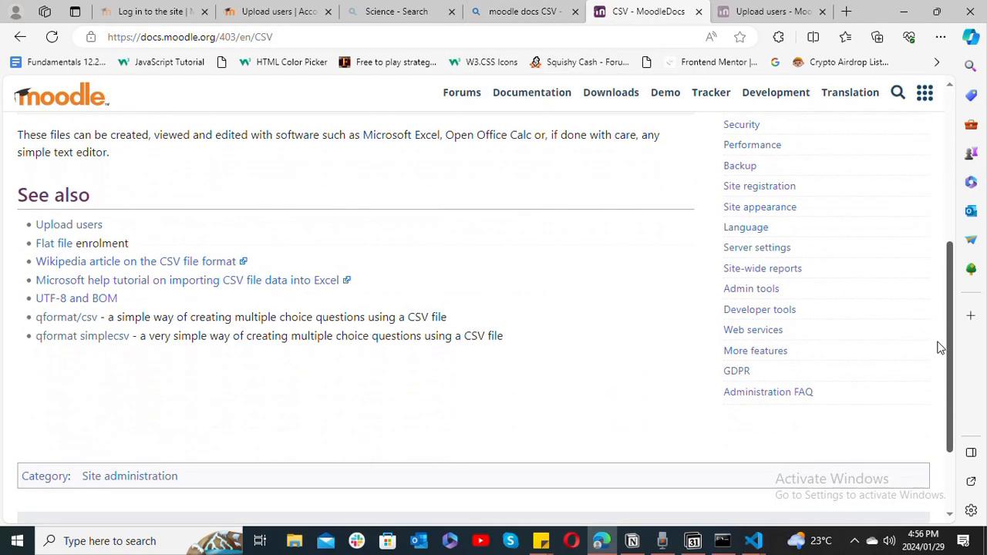
left_click(42, 223)
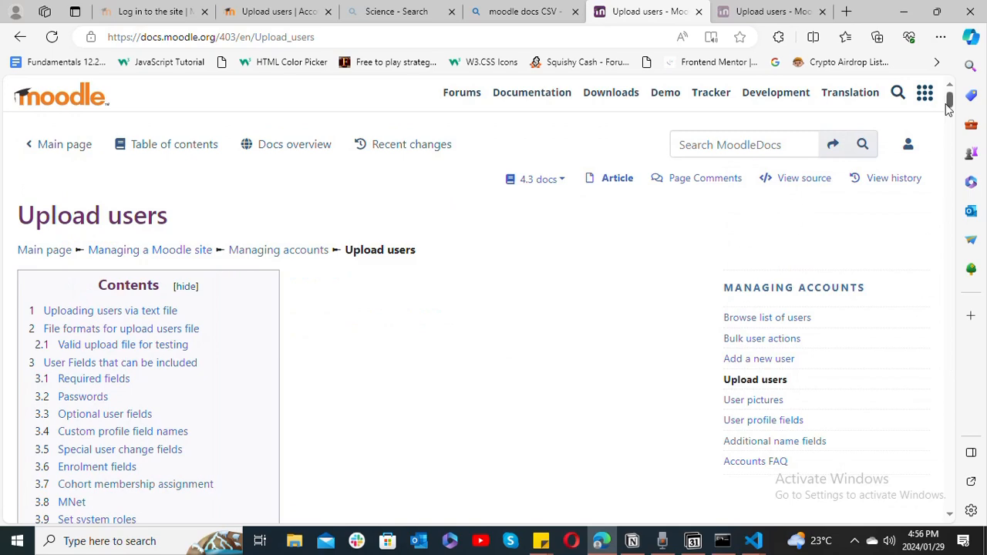
left_click_drag(949, 99, 950, 154)
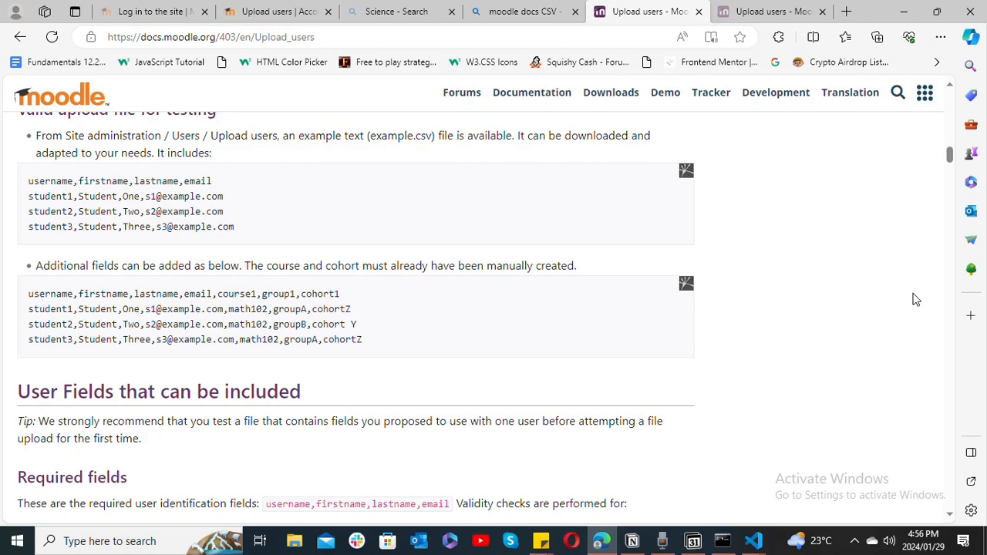
left_click_drag(951, 157, 959, 190)
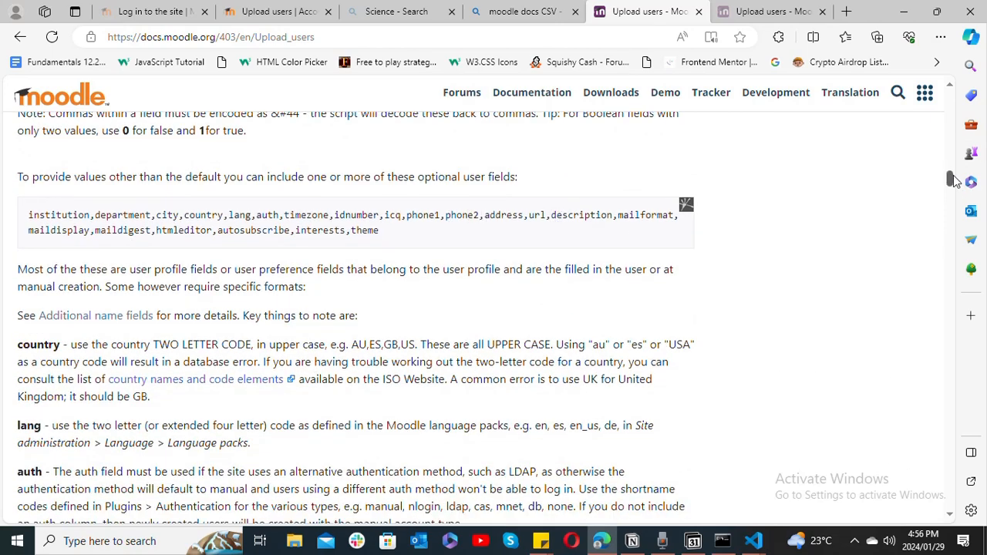
left_click_drag(954, 180, 953, 157)
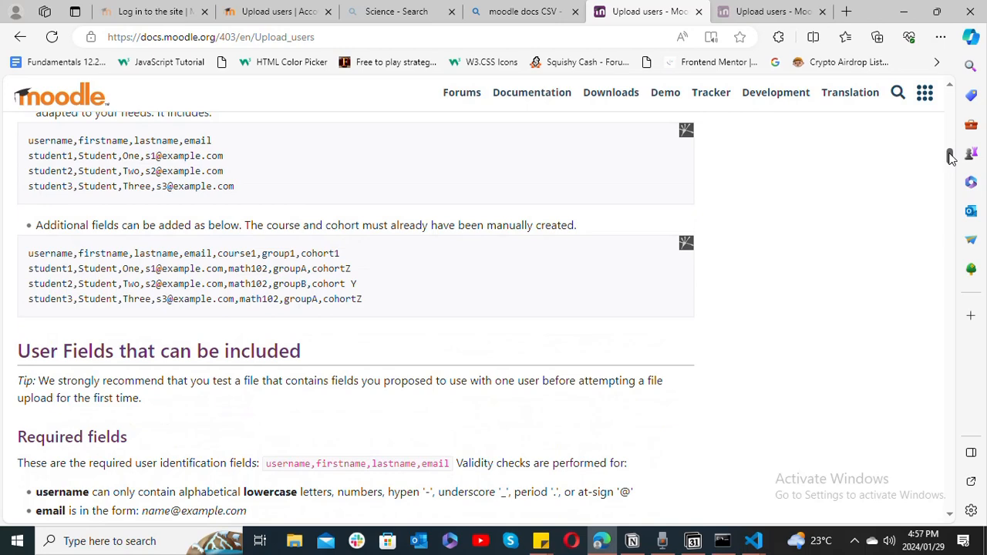
Step: Search the Upload users documentation for "coh" and read the Cohort membership assignment section with its sample CSV file
key("ctrl+f")
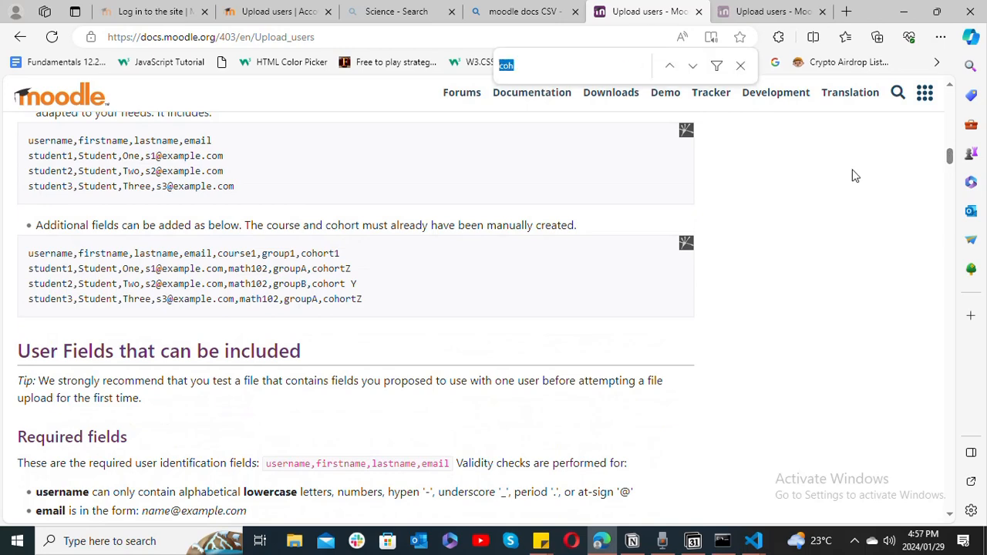
type("coh")
key("BackSpace")
type("h")
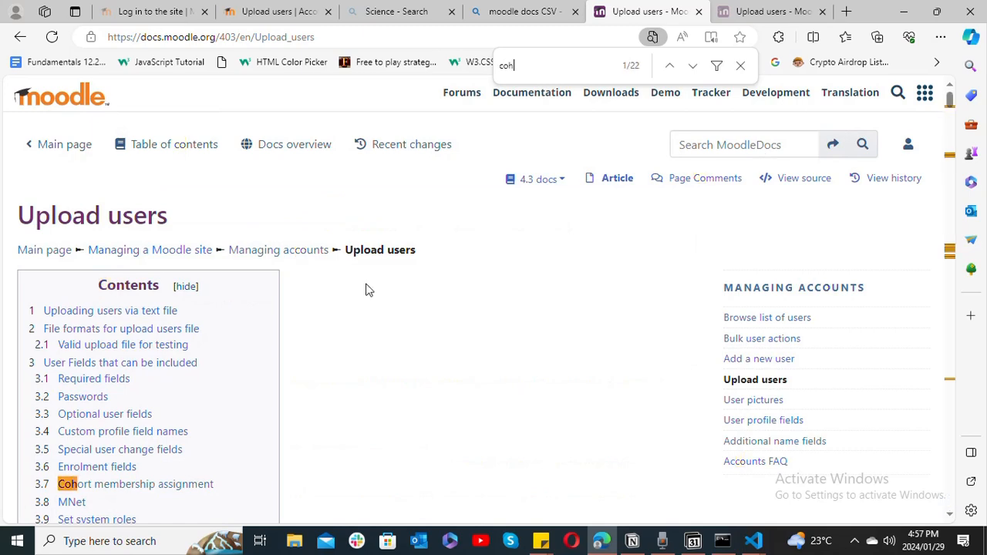
left_click(128, 490)
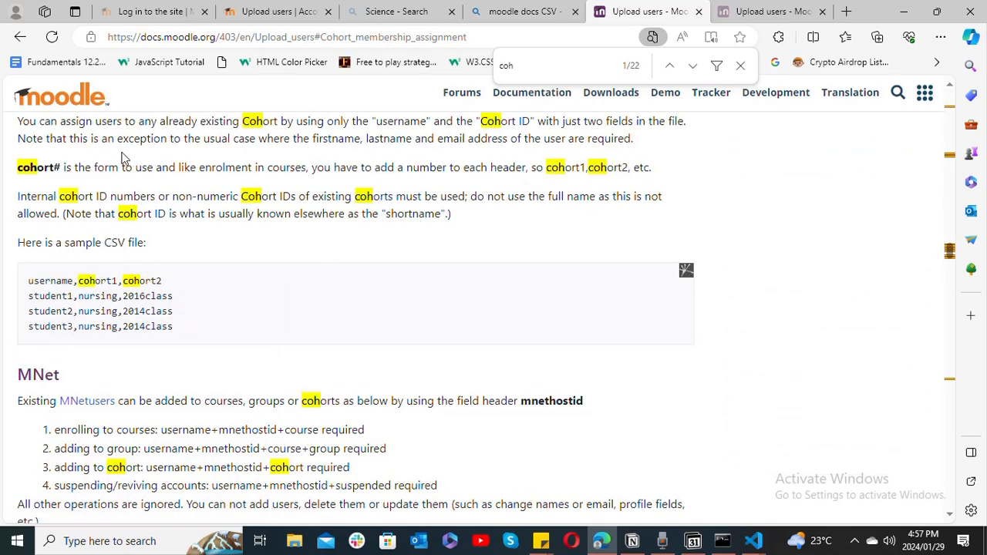
scroll(953, 256, "up", 1)
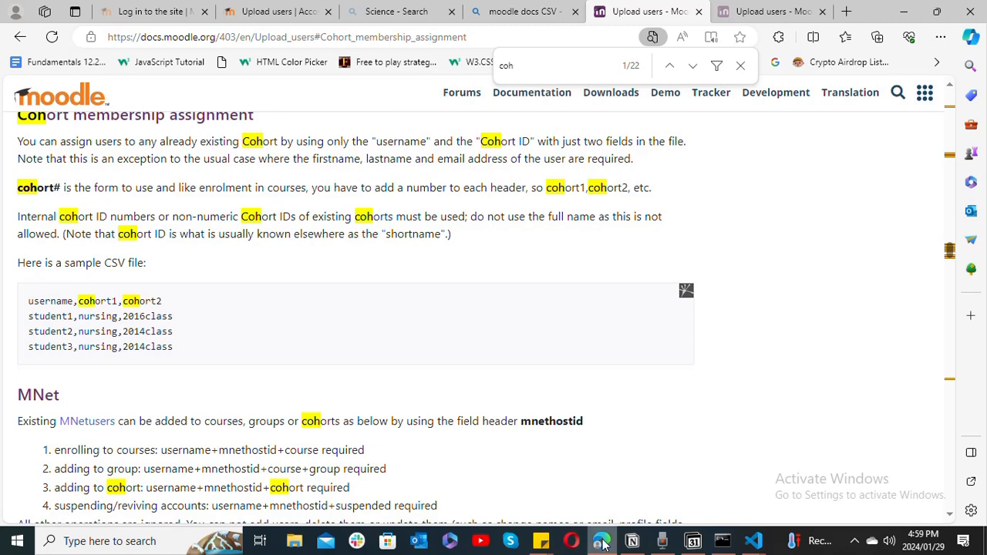
Step: Return to the Moodle site and open the list of all cohorts to check the cohort ID of Physics year2023
left_click(252, 9)
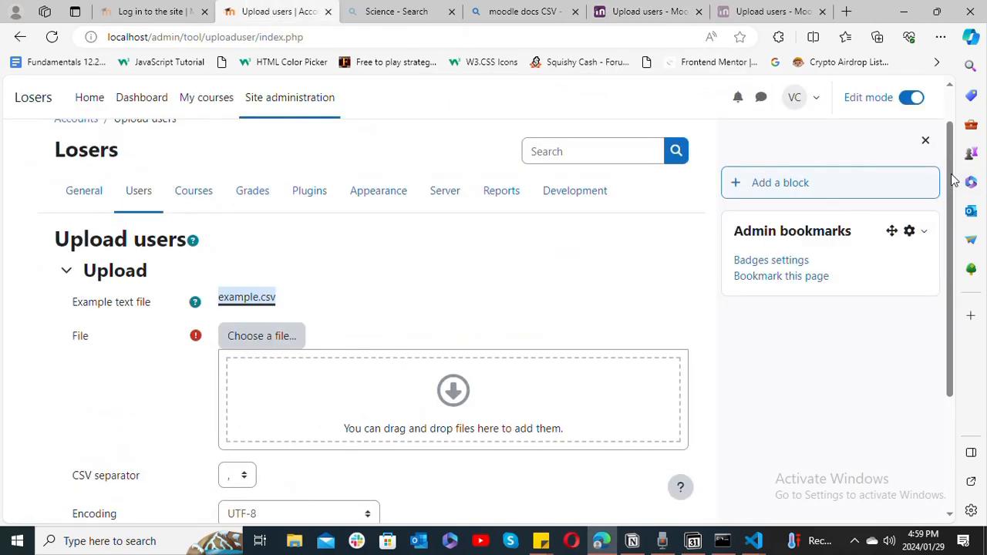
scroll(954, 178, "up", 1)
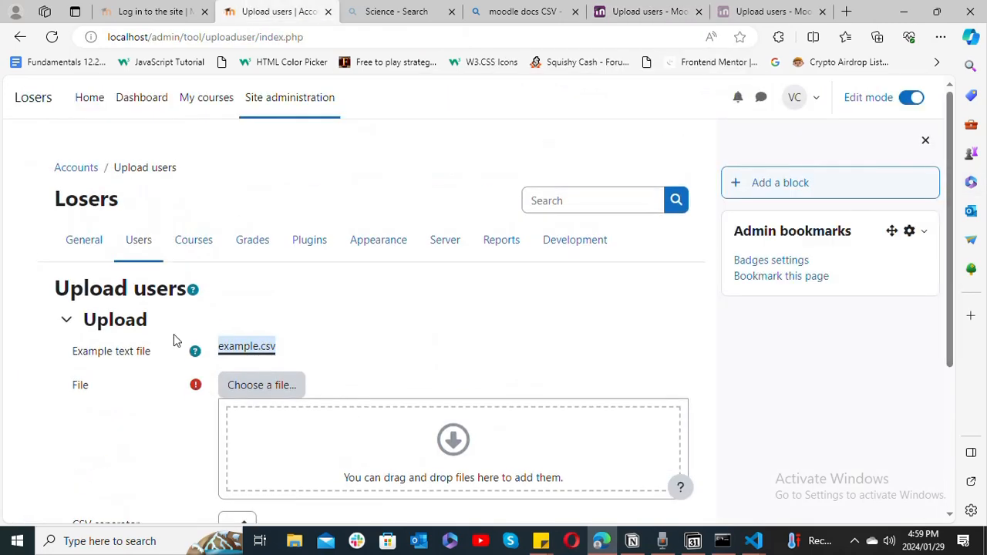
left_click(141, 257)
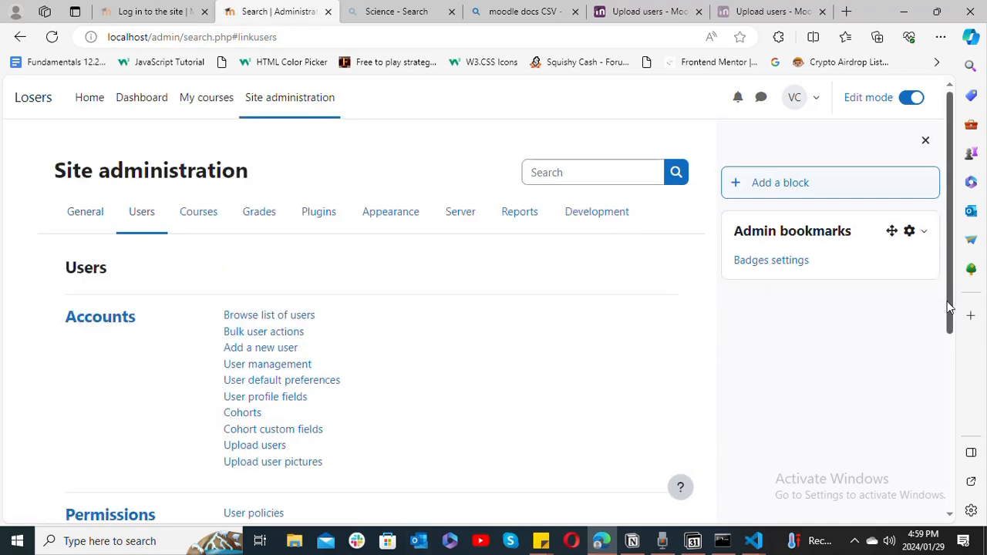
left_click_drag(955, 299, 943, 356)
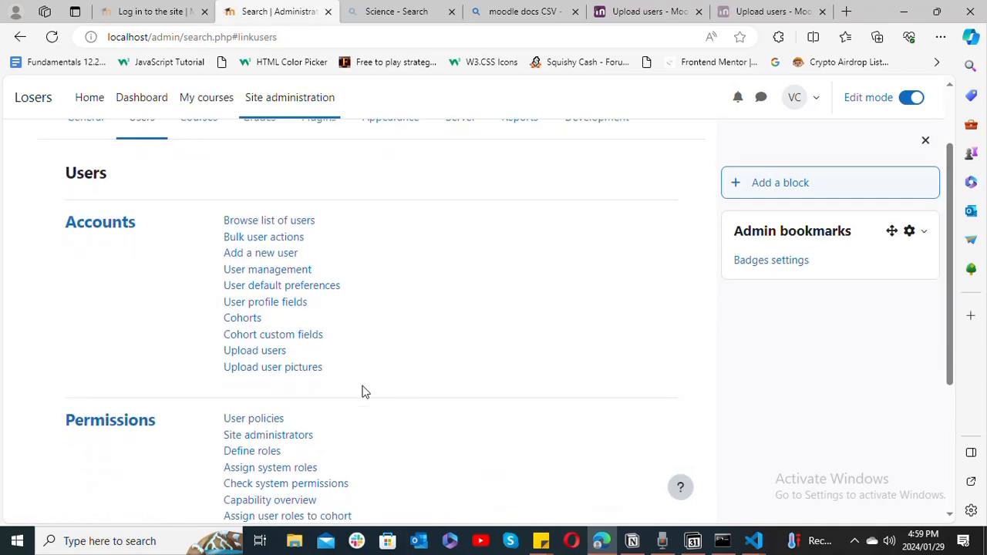
left_click(230, 321)
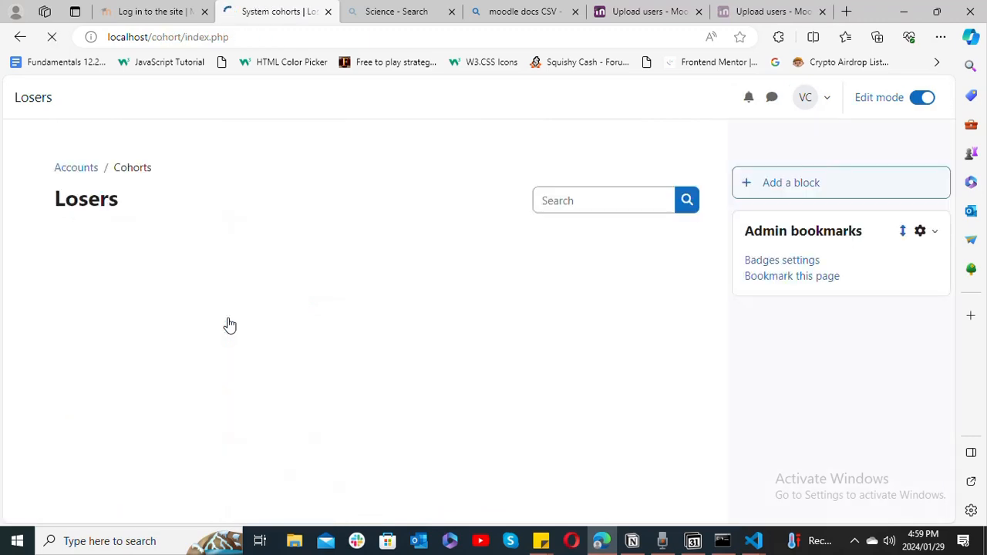
left_click(192, 340)
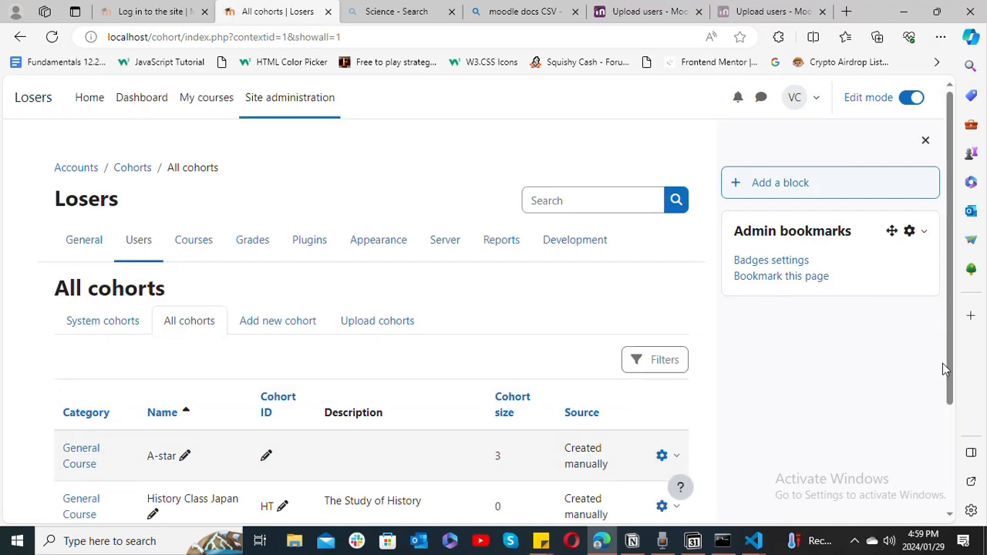
scroll(951, 452, "down", 3)
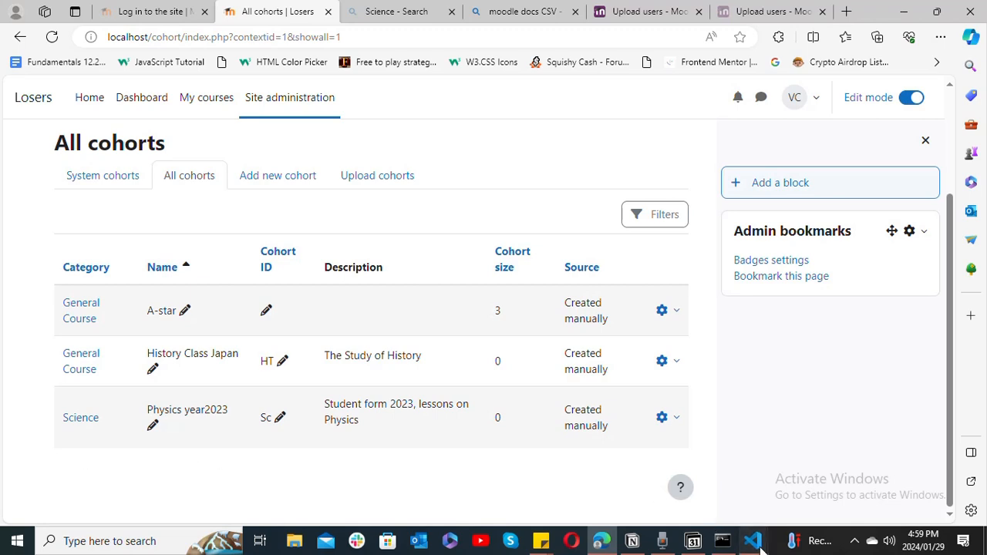
Step: Switch to Visual Studio Code and add a cohort3 column to example.csv, with the value Sc for all three students
left_click(810, 494)
left_click(419, 80)
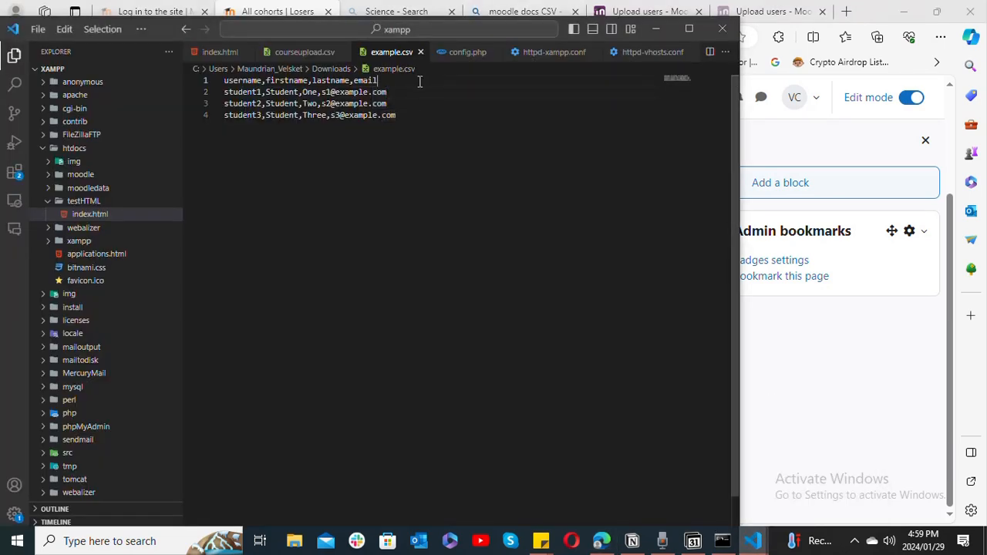
type(",cohort3")
left_click(401, 92)
type(",Sc")
left_click(419, 103)
type(",SC")
key("Tab")
left_click(422, 115)
type(",Sc")
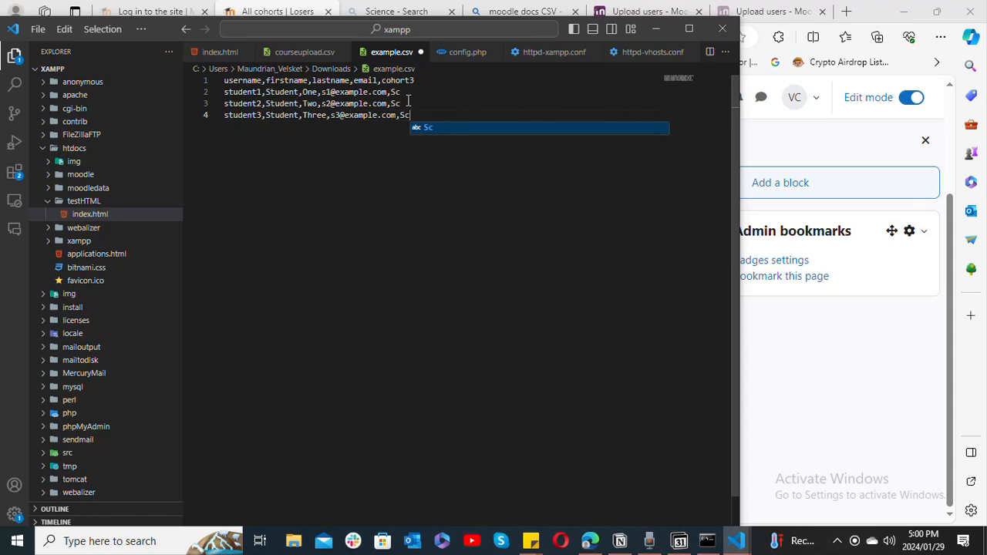
left_click(404, 92)
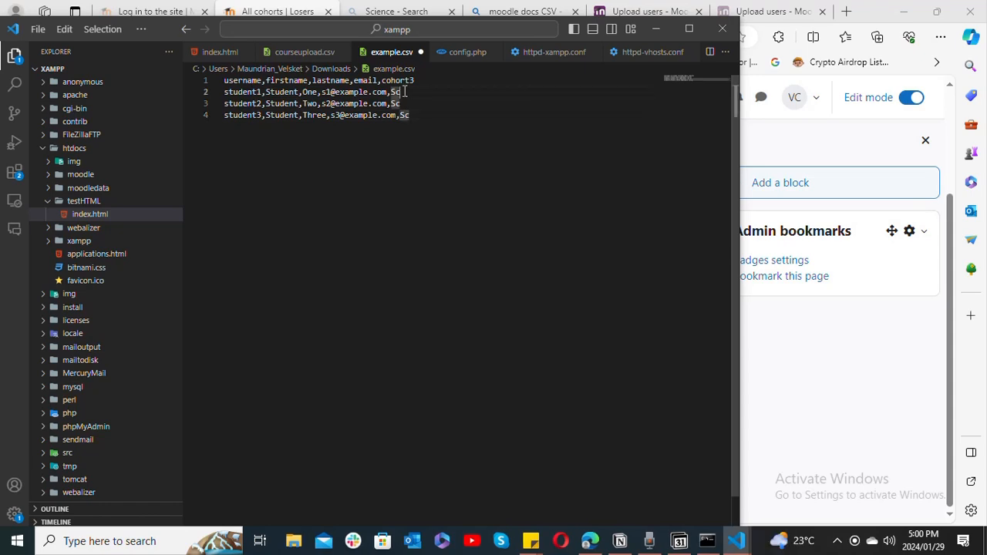
Step: Go to the desktop, launch Google Chrome and open ChatGPT at chat.openai.com
left_click(822, 155)
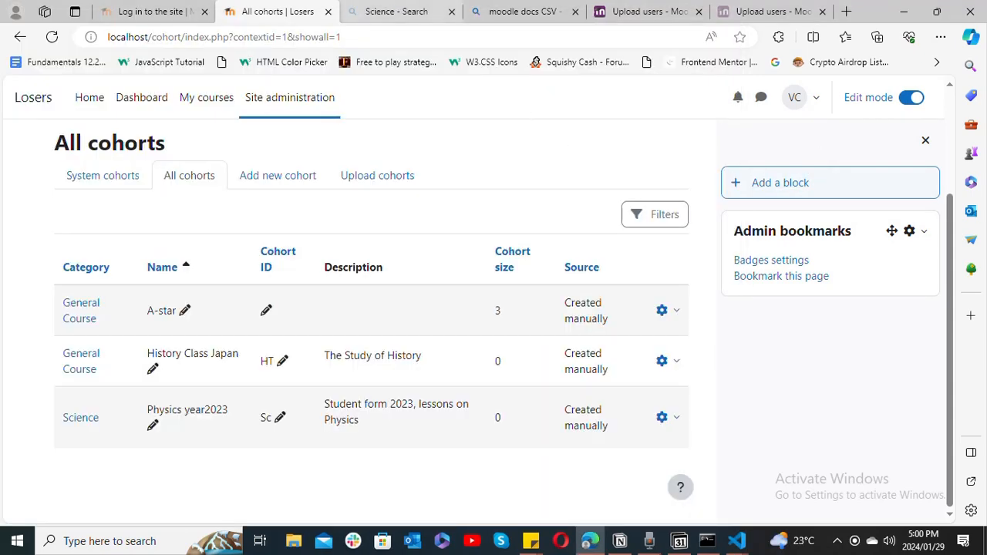
left_click(904, 9)
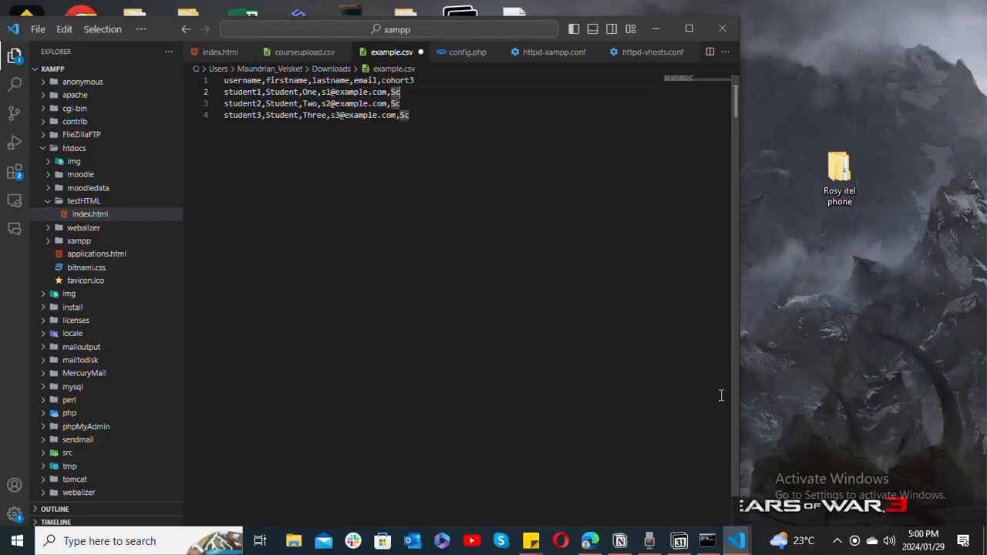
left_click(589, 542)
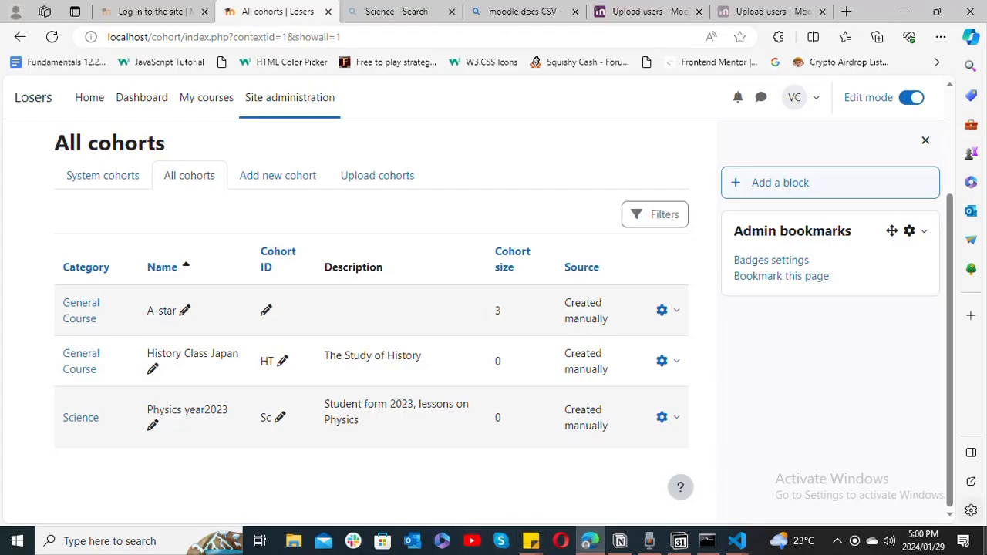
left_click(985, 542)
left_click(81, 35)
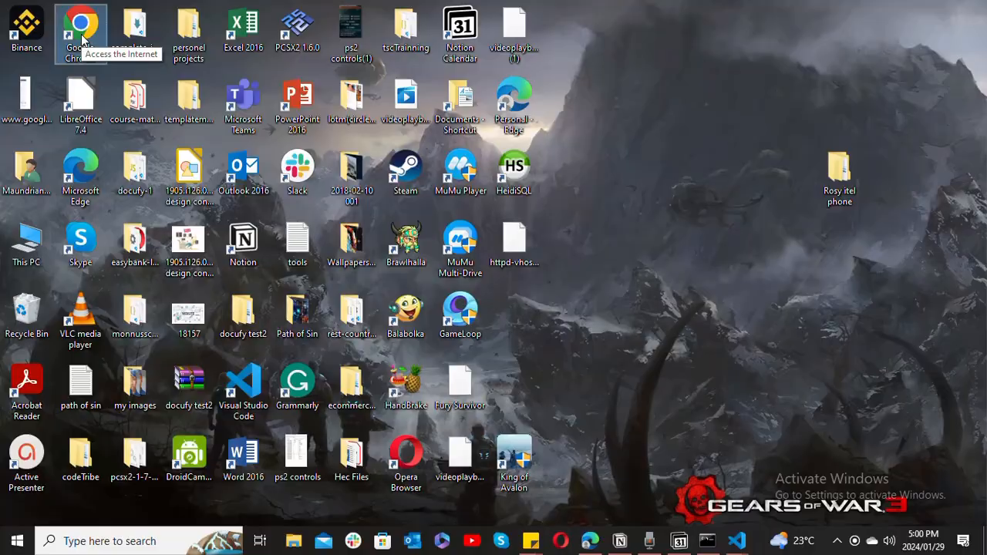
double_click(81, 34)
type("cha")
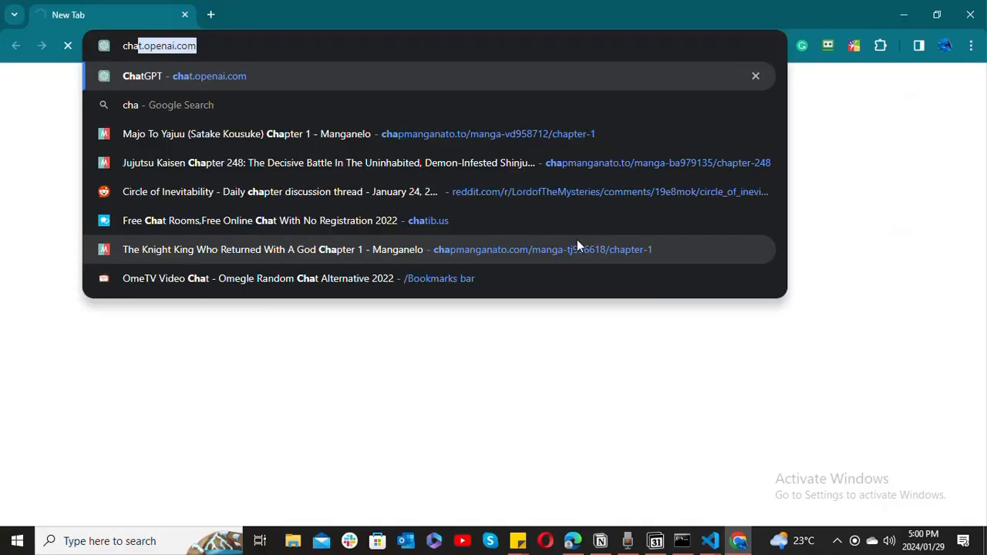
key("Return")
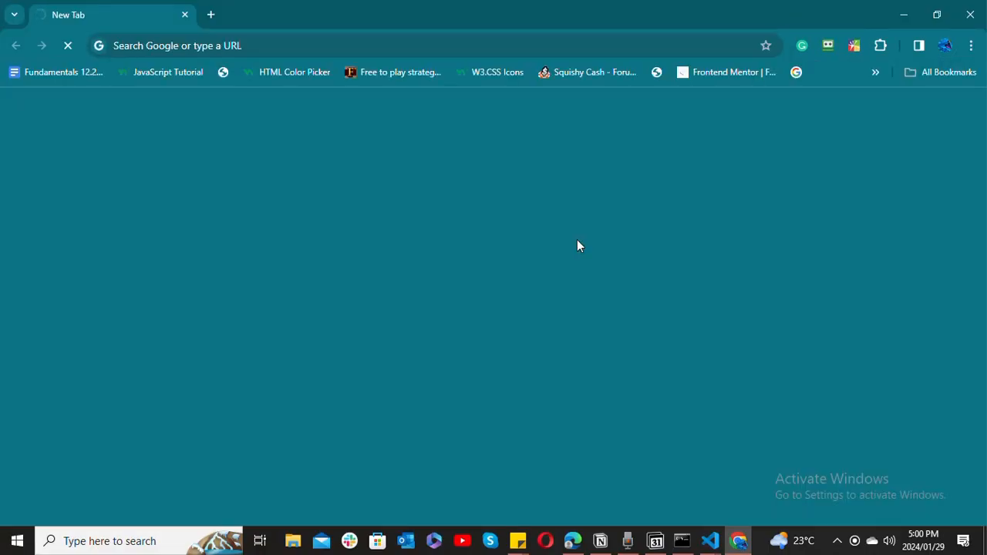
left_click(381, 43)
type("cha")
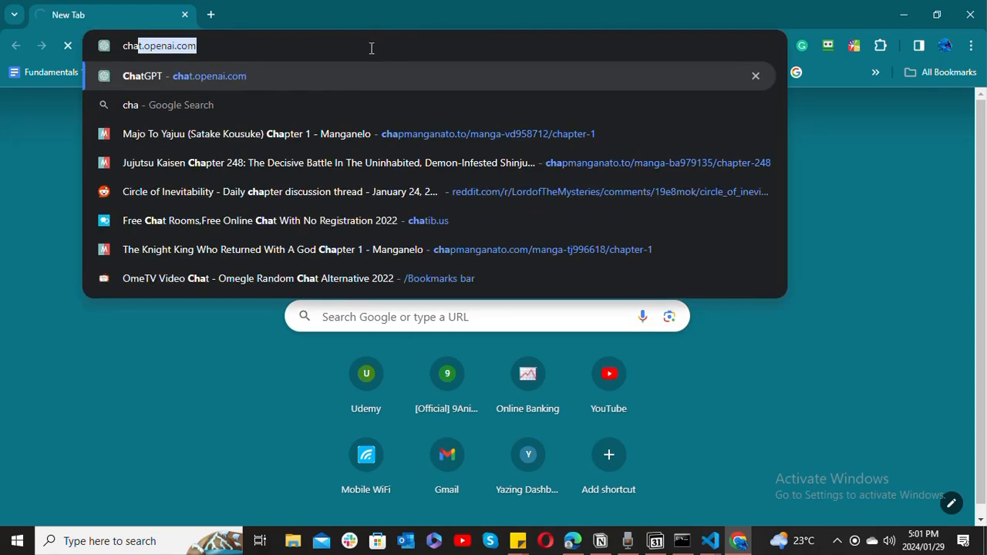
key("Return")
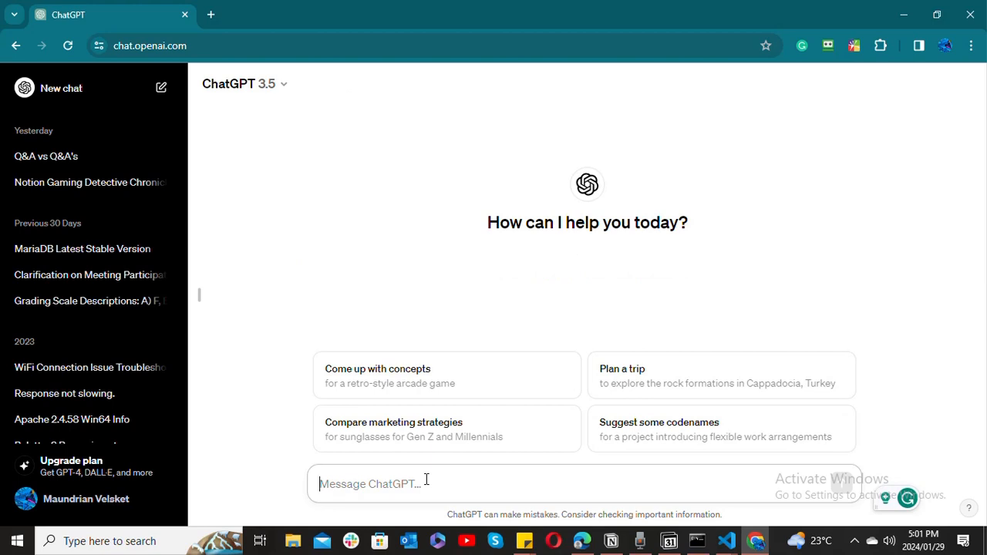
Step: Ask ChatGPT to "make up 3 users, with username, Name, surname, emails"
type("give")
key("BackSpace")
key("BackSpace")
key("BackSpace")
key("BackSpace")
type("make up ")
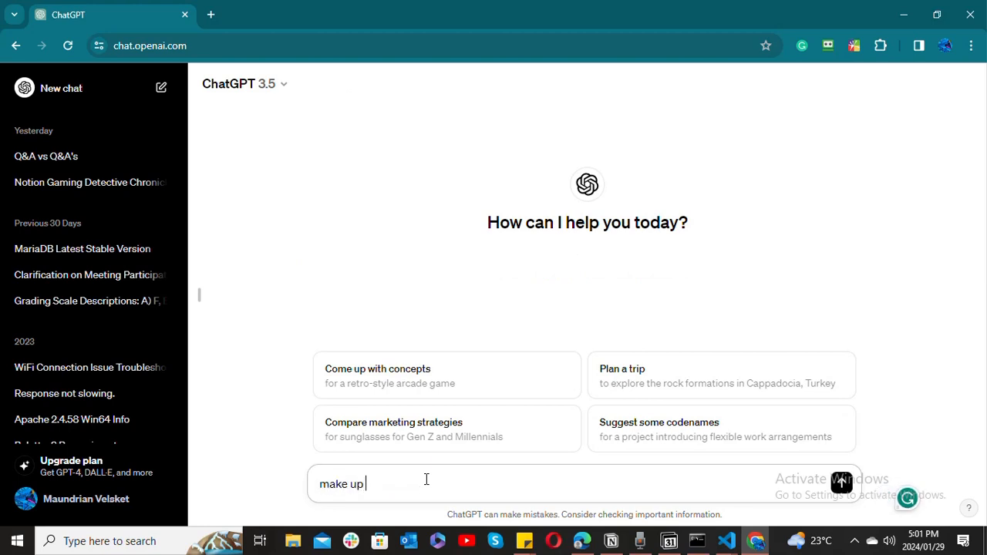
type("3 users, with  username, Na")
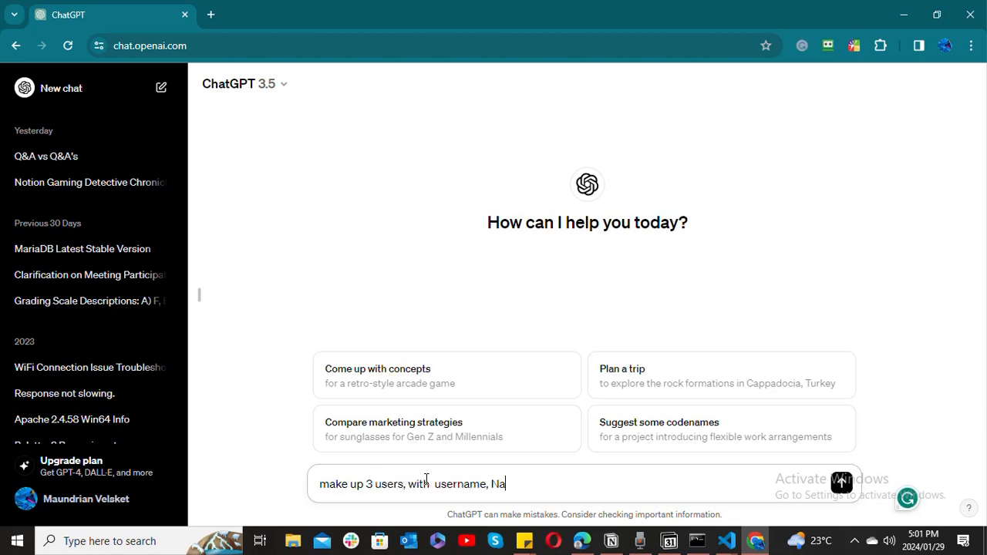
type("me, surname")
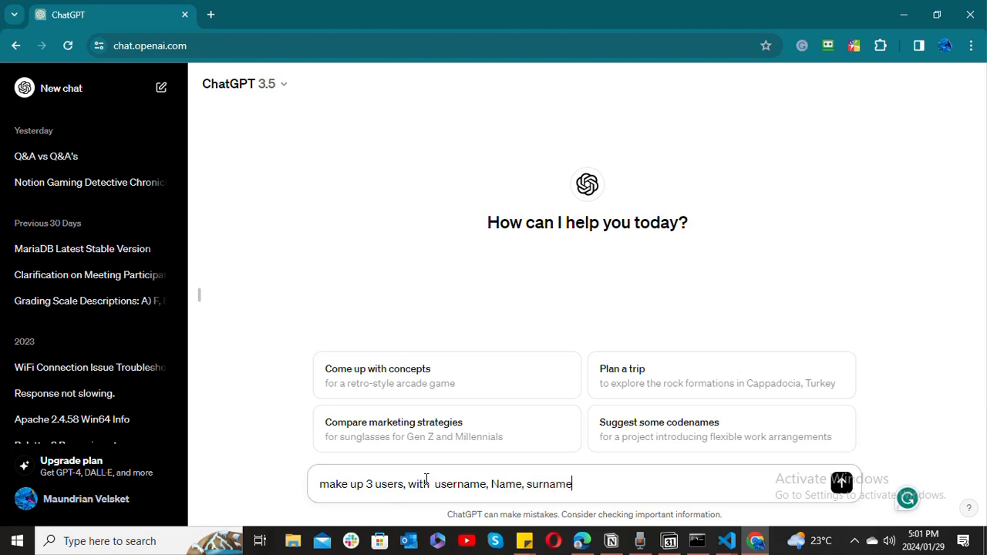
type(", emails")
key("Return")
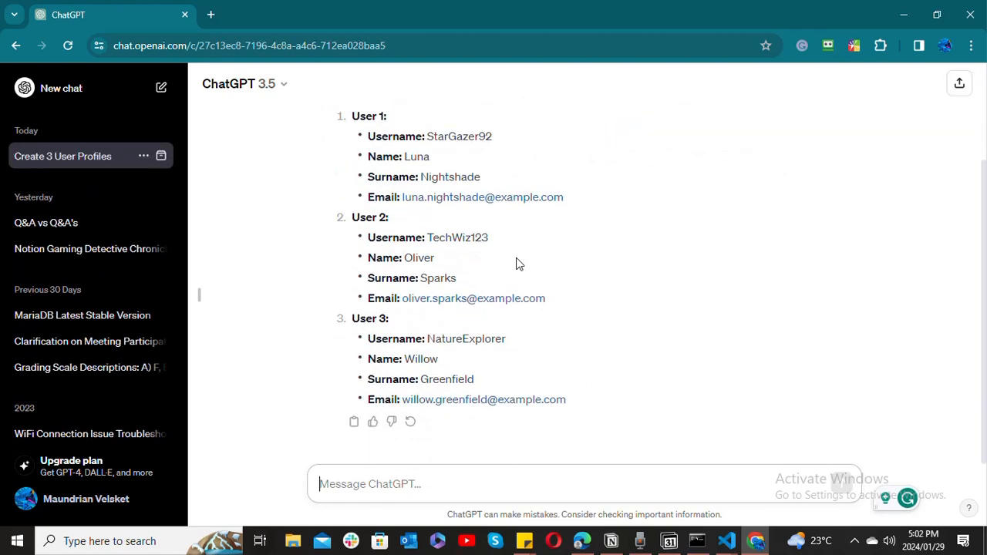
Step: Copy the first generated user's username from ChatGPT and replace student1 with it in example.csv, keeping the chat window beside the editor
double_click(468, 136)
key("ctrl+c")
left_click(582, 541)
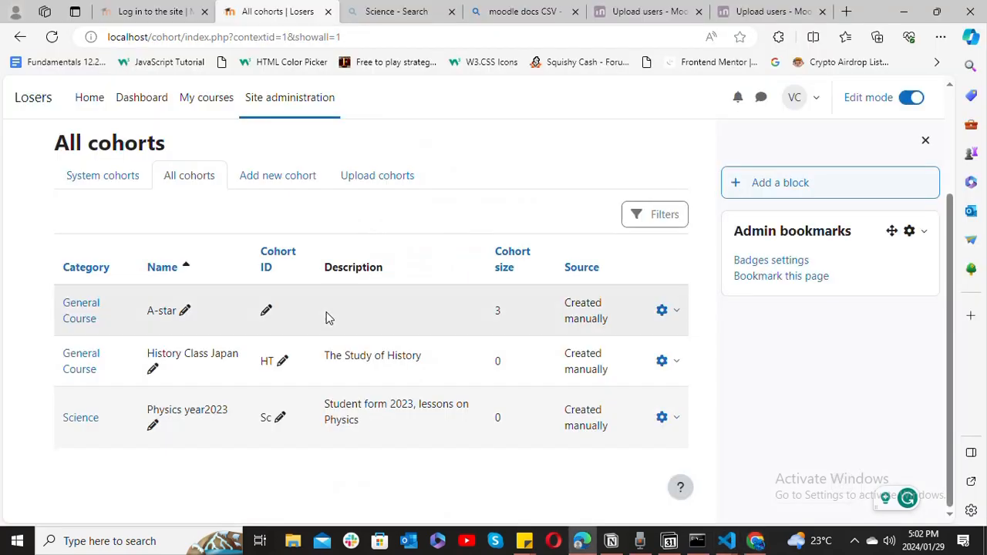
left_click(903, 12)
left_click(727, 541)
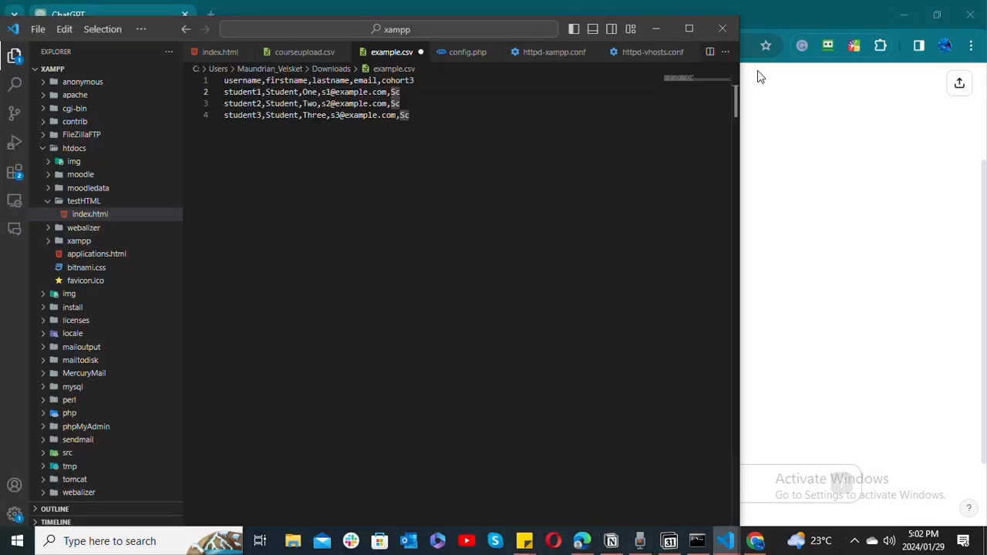
double_click(867, 28)
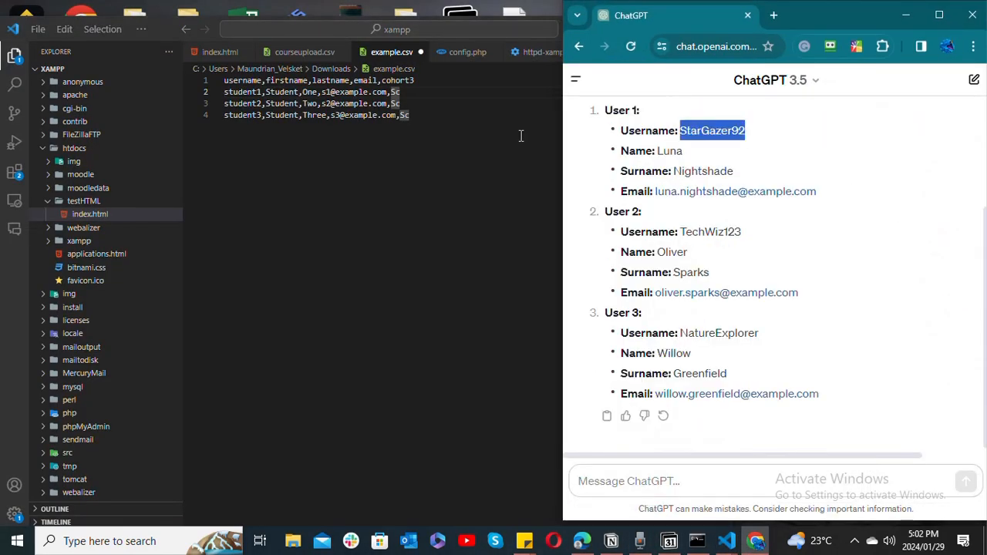
double_click(245, 92)
key("ctrl+v")
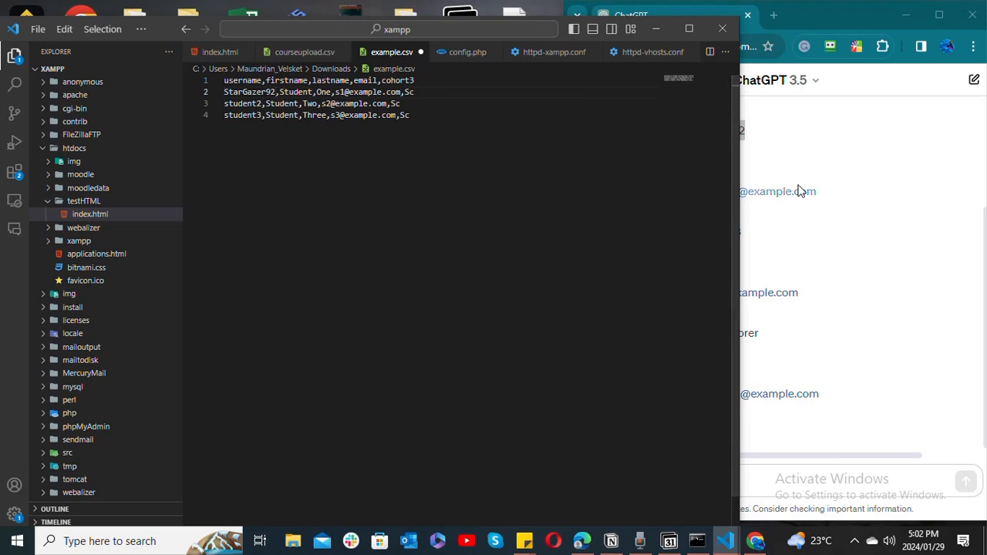
Step: Copy the first generated user's first name from ChatGPT and replace Student with it on line 2 of example.csv
left_click(677, 151)
double_click(678, 150)
key("ctrl+c")
double_click(297, 92)
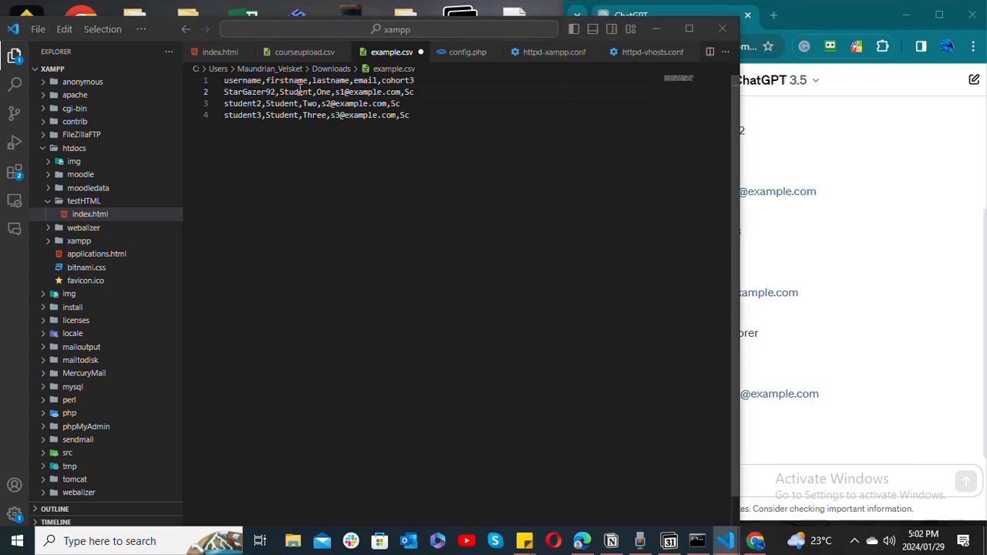
key("ctrl+v")
Step: Copy the first generated user's surname from ChatGPT and replace the lastname value One with it in example.csv
left_click(810, 246)
double_click(702, 171)
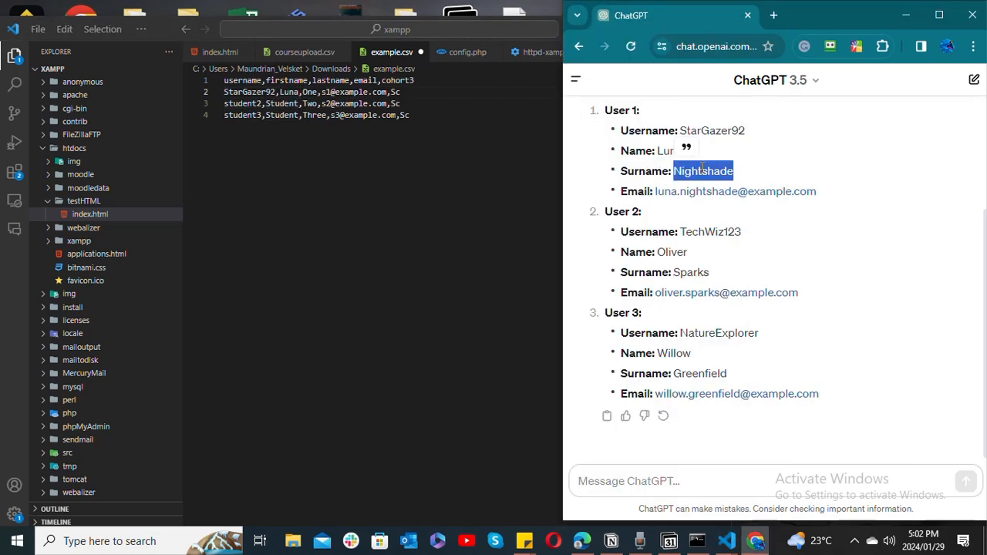
key("ctrl+c")
left_click(477, 142)
double_click(309, 92)
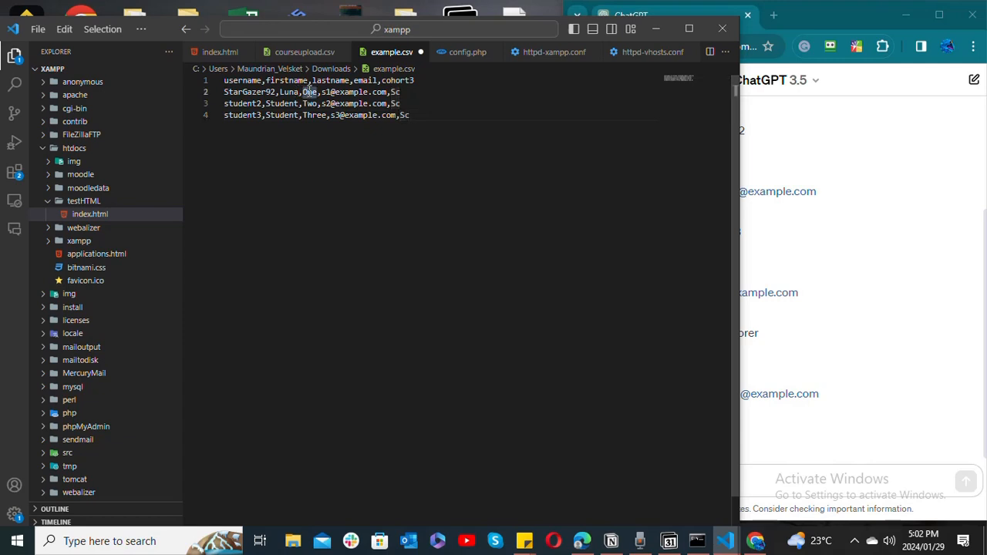
key("ctrl+v")
Step: Copy the first generated user's email from ChatGPT and replace the placeholder email on line 2 of example.csv with it
left_click(804, 209)
right_click(695, 196)
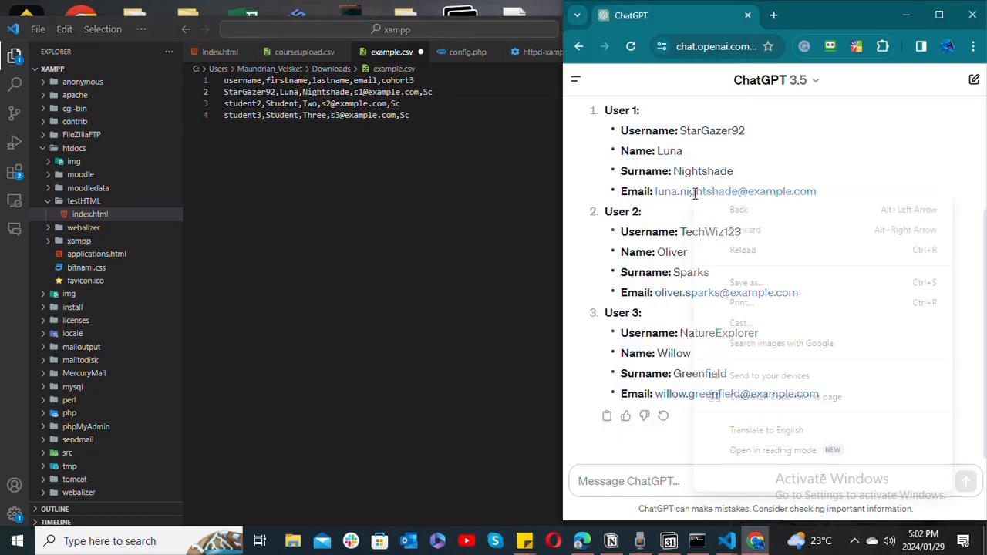
left_click(849, 193)
left_click_drag(851, 195, 657, 199)
key("ctrl+c")
left_click(378, 90)
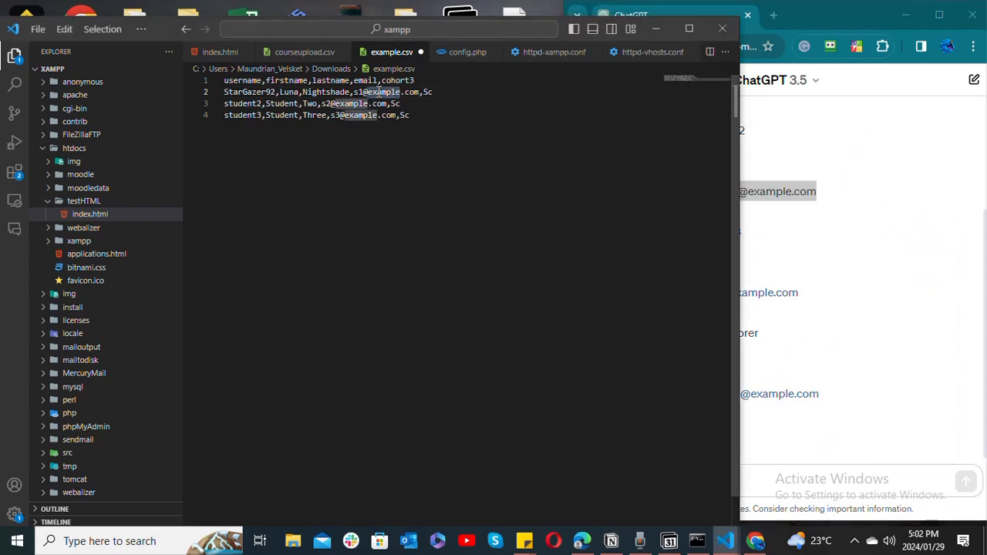
left_click_drag(422, 92, 353, 92)
key("ctrl+v")
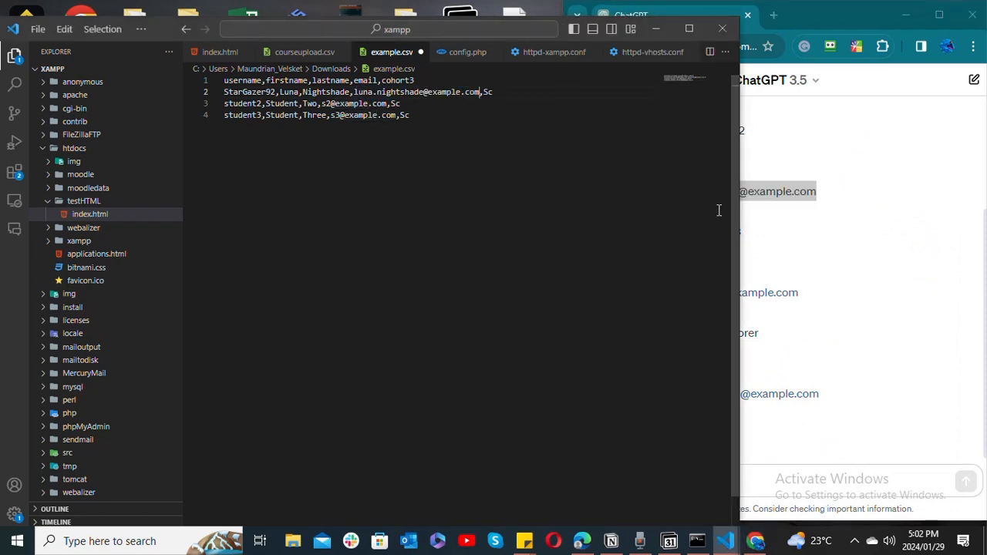
Step: Copy the second generated user's username from ChatGPT and replace student2 with it in example.csv
left_click(828, 271)
left_click_drag(742, 232, 286, 131)
double_click(239, 94)
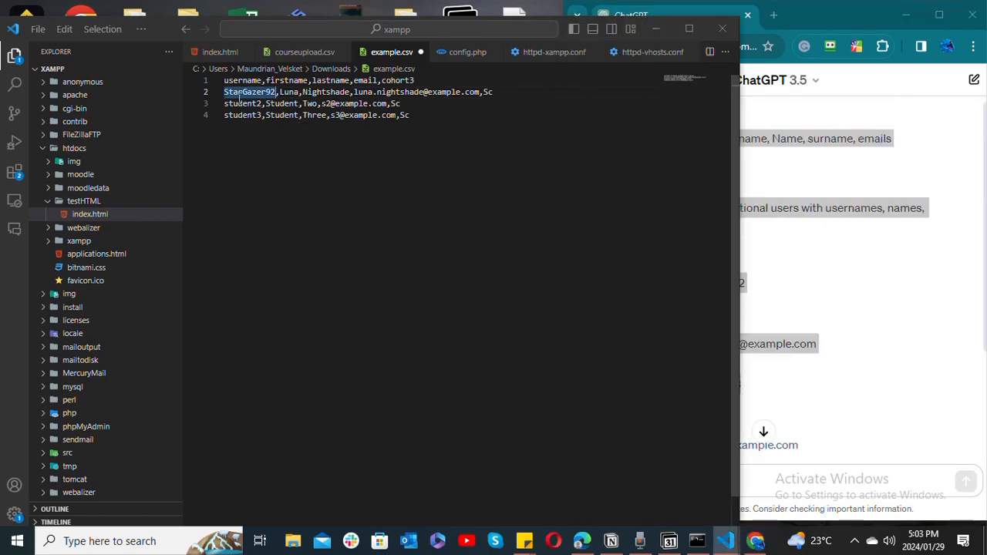
double_click(238, 104)
key("ctrl+v")
Step: Replace Student and Two on line 3 of example.csv with the second generated user's first name and surname copied from ChatGPT
left_click(836, 352)
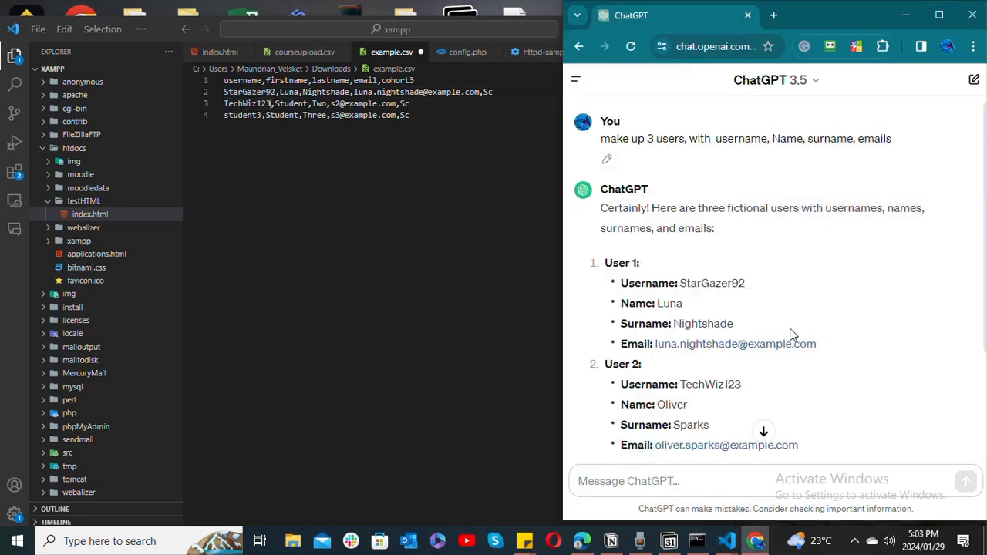
double_click(677, 404)
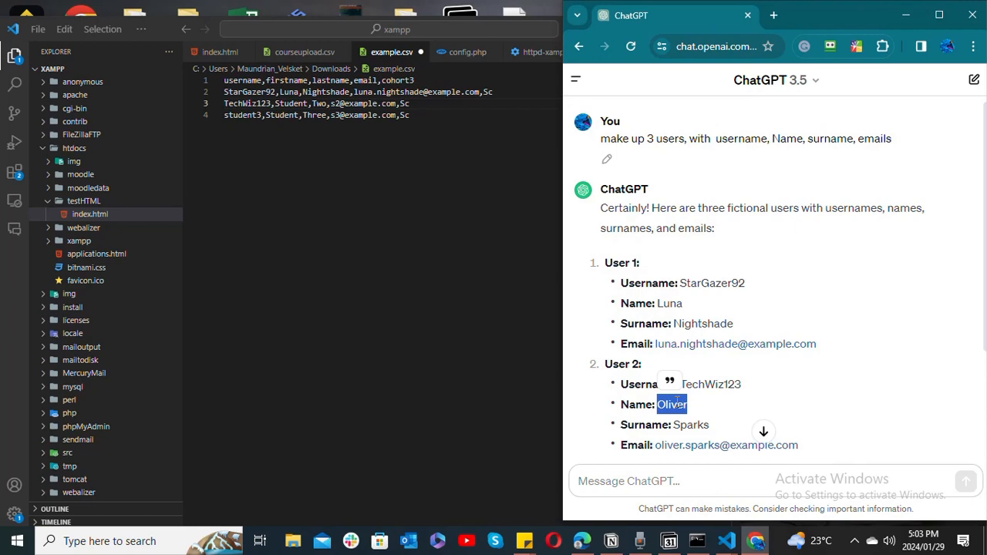
double_click(296, 101)
key("ctrl+v")
left_click(826, 429)
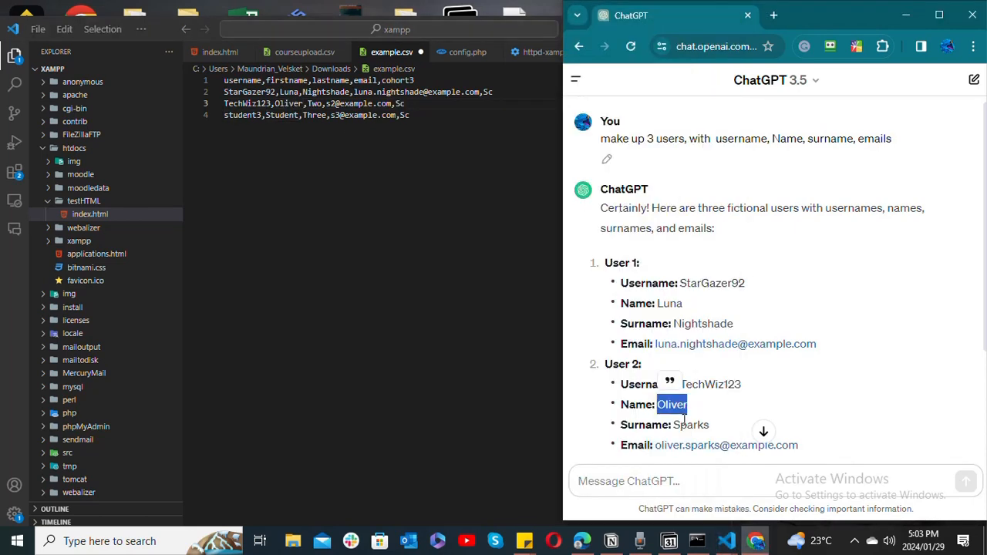
double_click(683, 424)
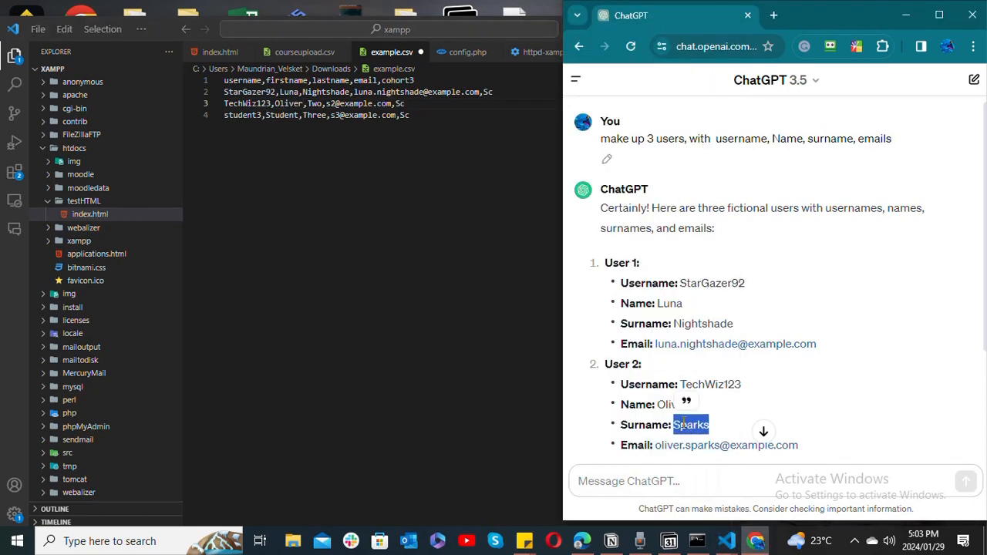
double_click(326, 102)
key("ctrl+v")
Step: Copy the second generated user's email from ChatGPT and replace the placeholder email on line 3 of example.csv with it
left_click(779, 439)
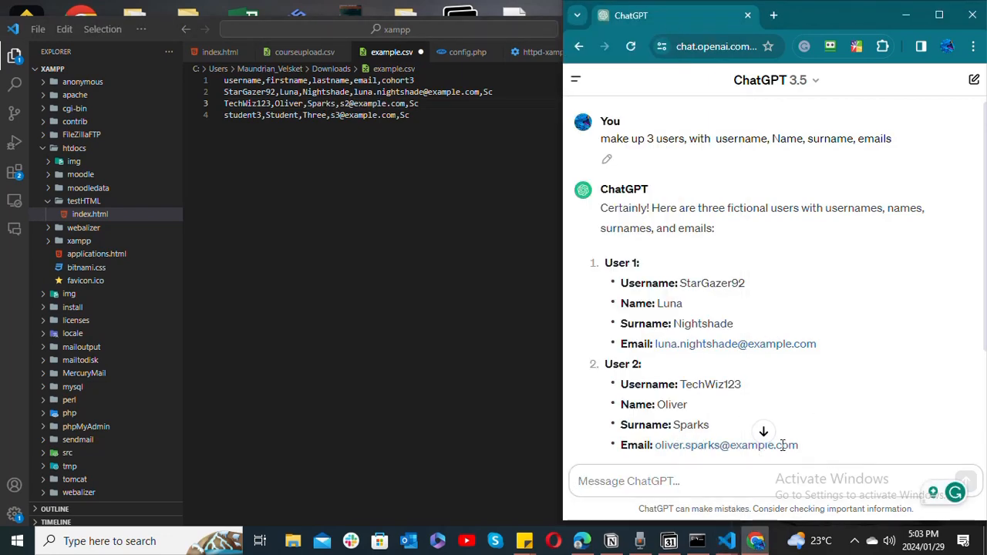
scroll(782, 445, "down", 1)
left_click_drag(799, 383, 656, 382)
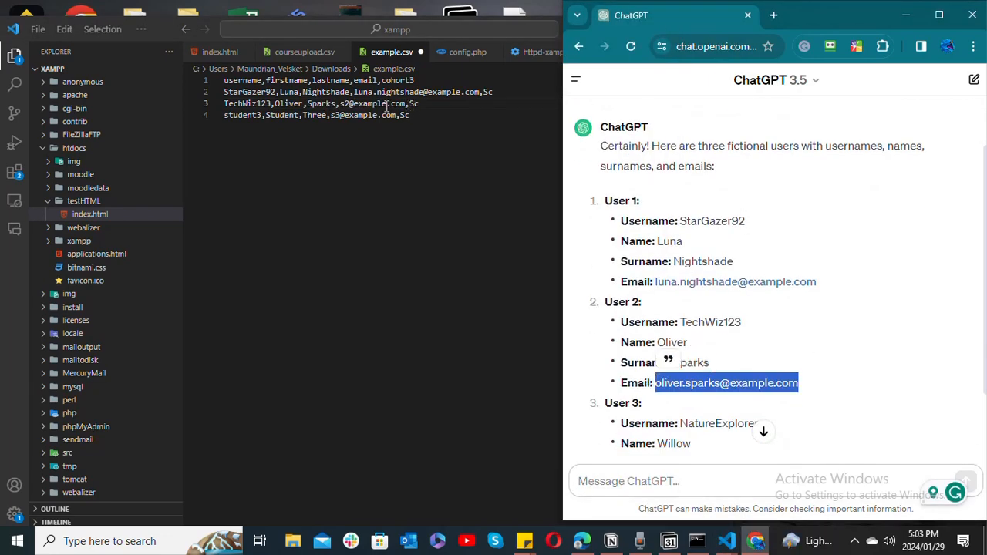
left_click_drag(405, 103, 343, 103)
key("ctrl+v")
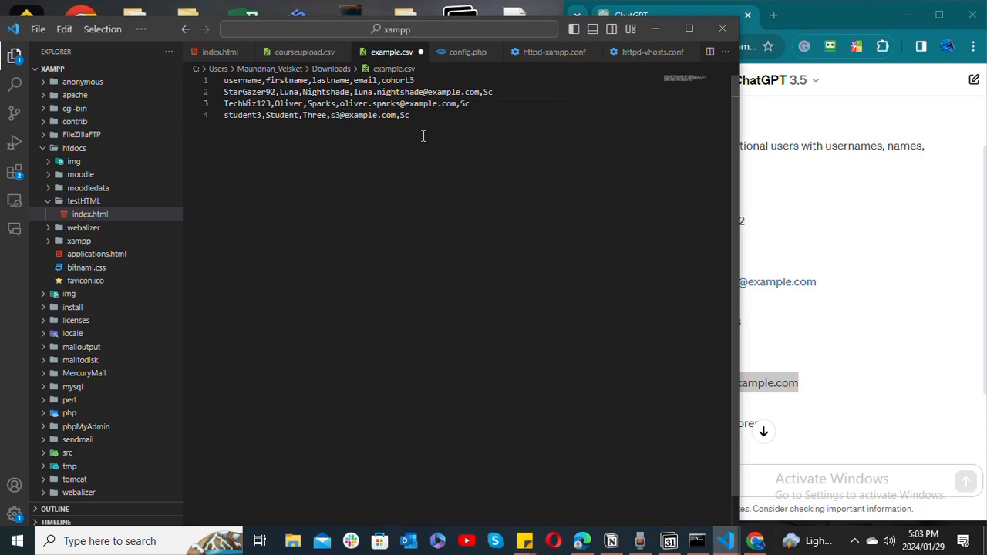
Step: Copy the third generated user's username from ChatGPT and replace student3 with it in example.csv
left_click(879, 436)
double_click(730, 426)
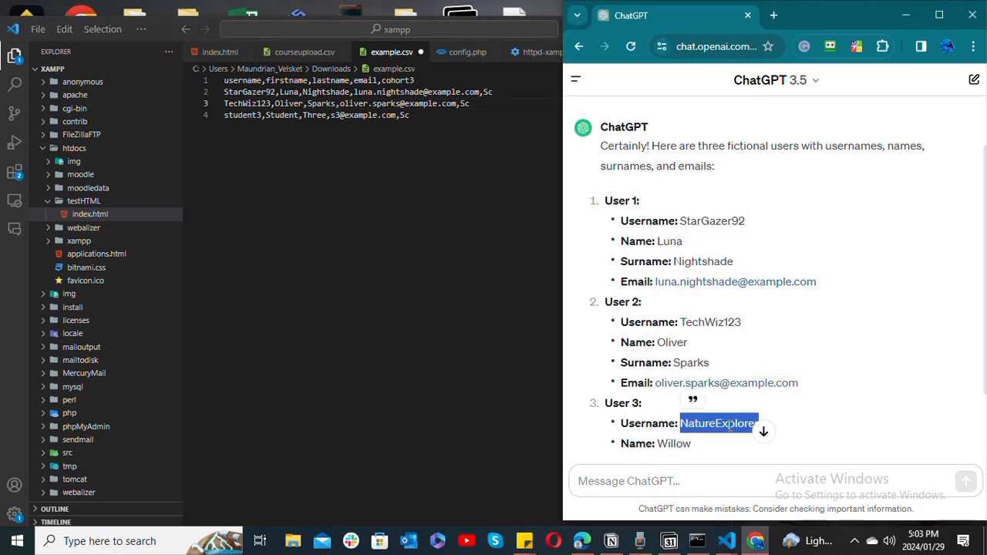
double_click(250, 117)
key("ctrl+v")
Step: Copy the third generated user's first name from ChatGPT and replace Student with it on line 4 of example.csv
left_click(881, 419)
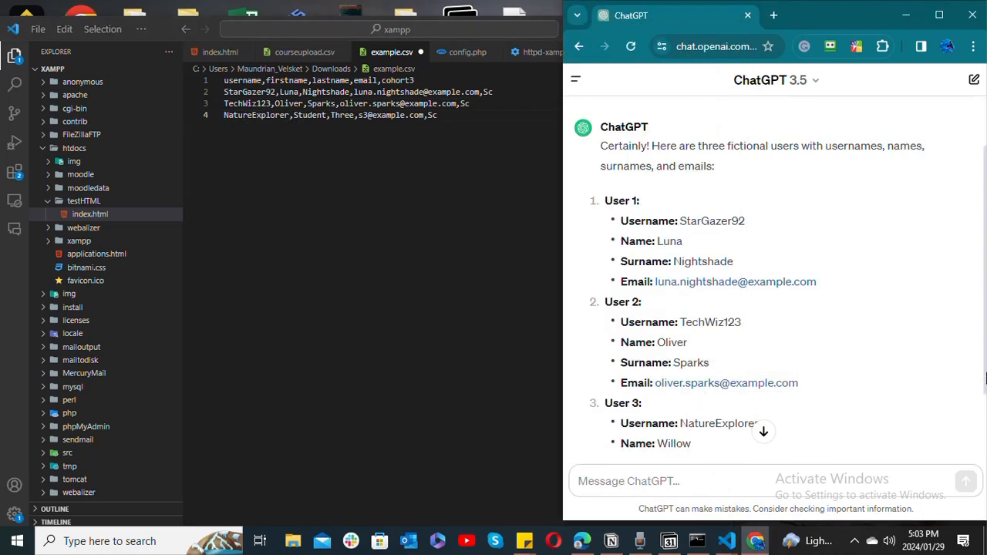
scroll(843, 415, "down", 1)
double_click(675, 388)
left_click(361, 221)
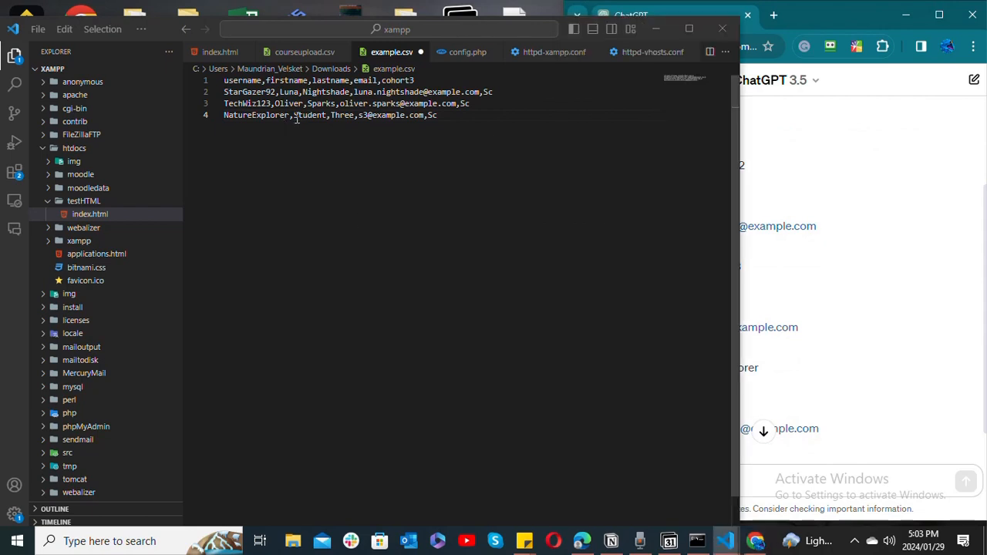
double_click(310, 115)
left_click(809, 408)
double_click(675, 387)
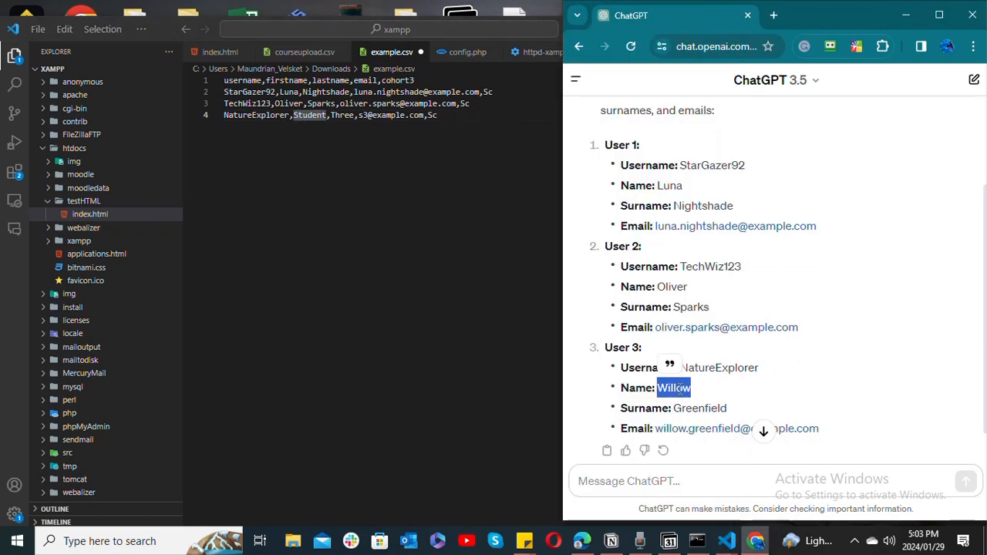
double_click(675, 388)
key("ctrl+c")
double_click(320, 115)
key("ctrl+v")
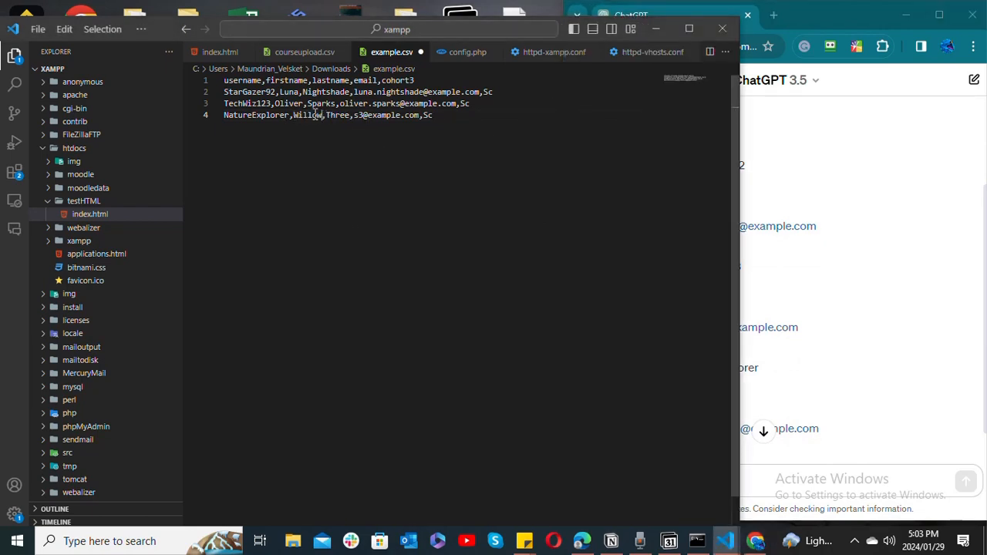
Step: Replace Three and the placeholder email on line 4 of example.csv with the third generated user's surname and email from ChatGPT
left_click(690, 419)
double_click(687, 408)
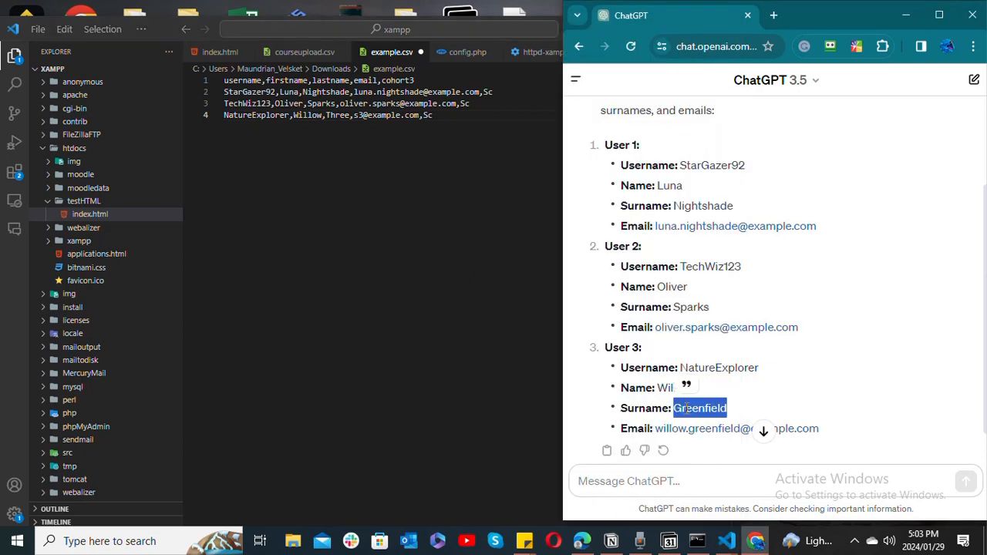
double_click(347, 116)
type("Greenfield")
left_click(732, 415)
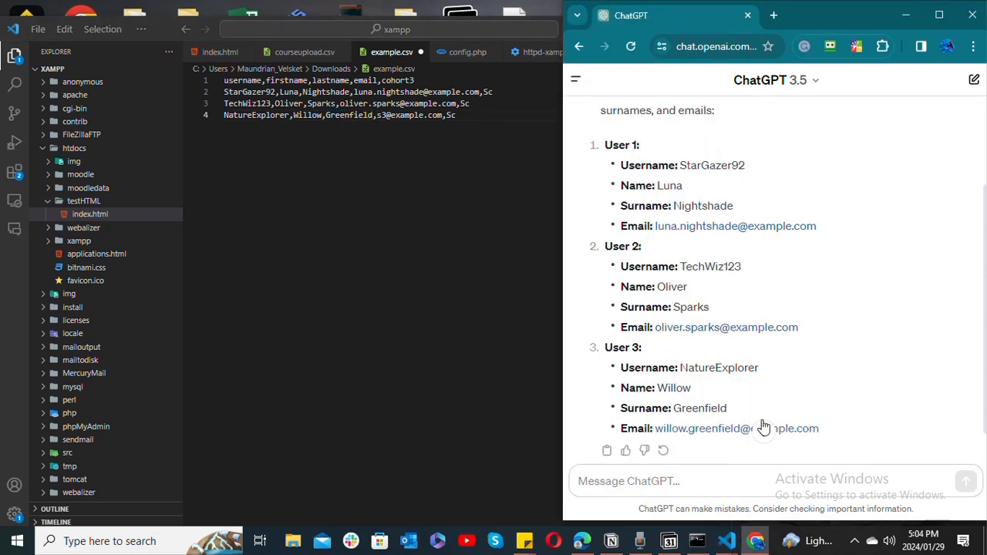
double_click(764, 428)
key("ctrl+c")
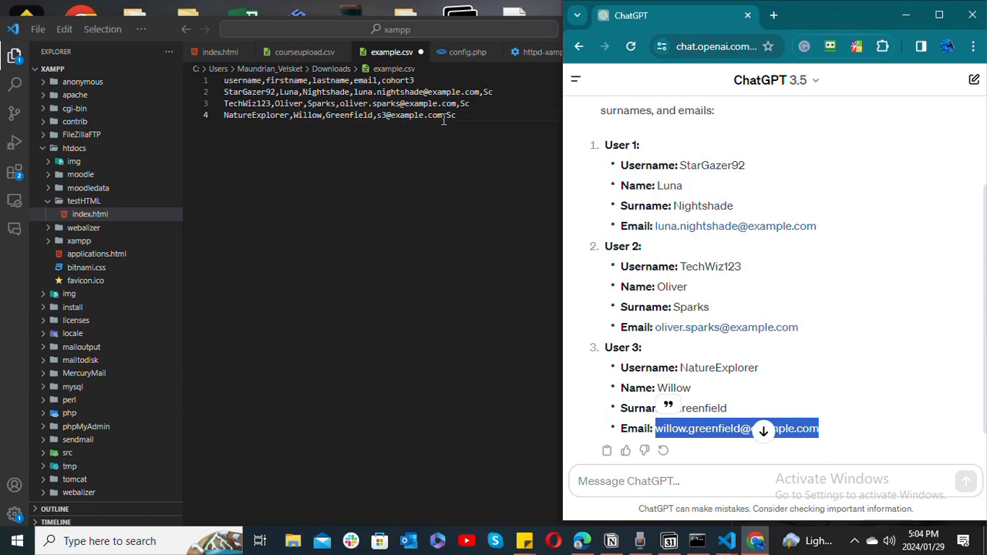
left_click_drag(444, 115, 378, 116)
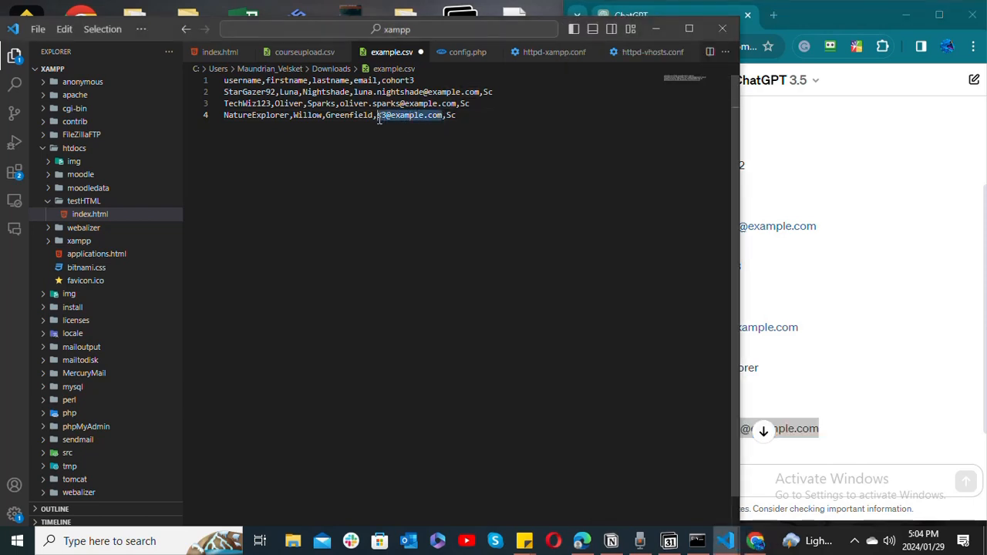
key("ctrl+v")
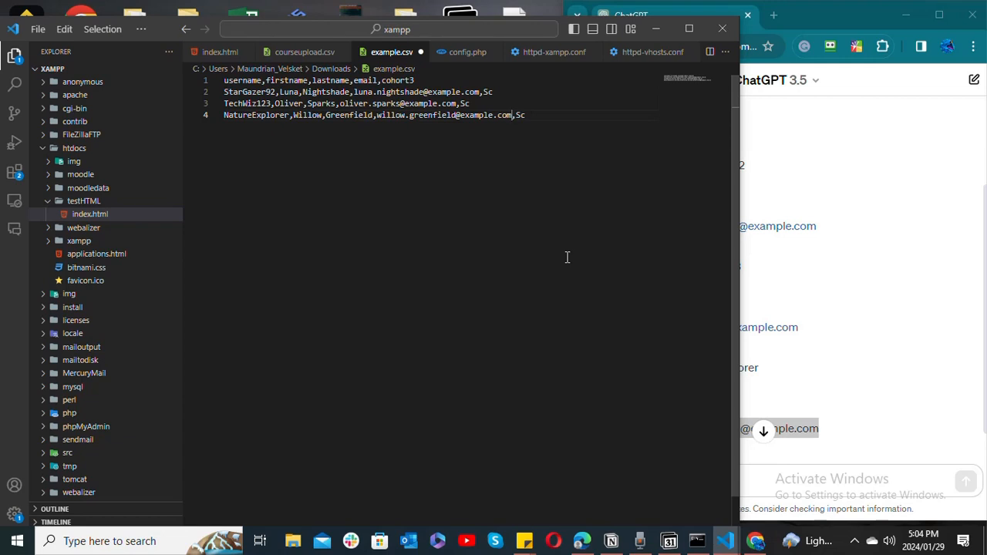
key("alt+Tab")
left_click(699, 474)
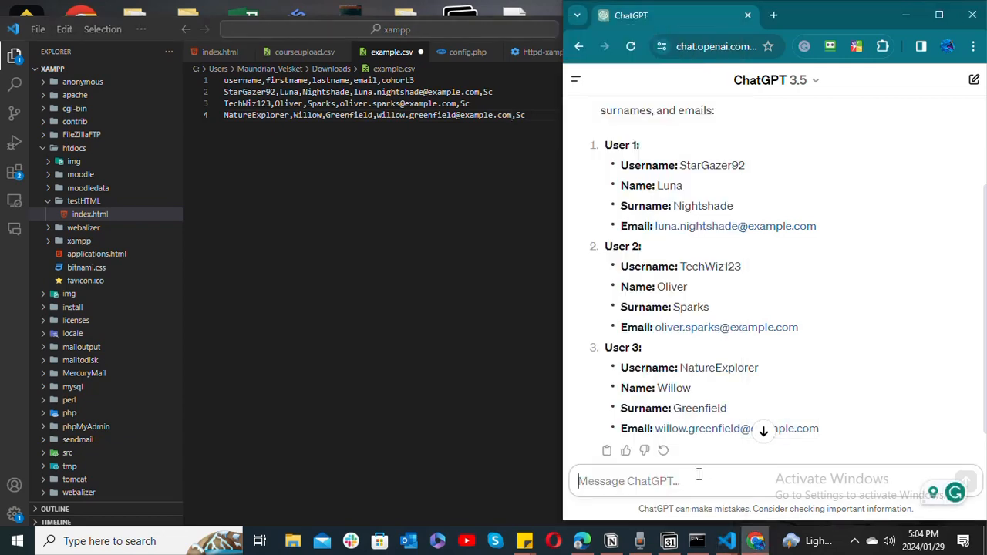
type("create a four")
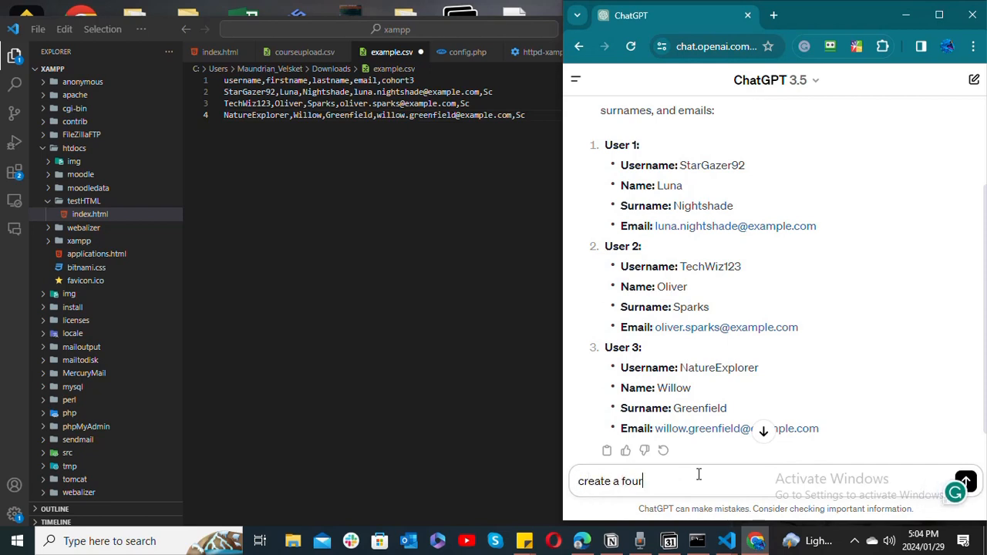
type(" one. seperate deta")
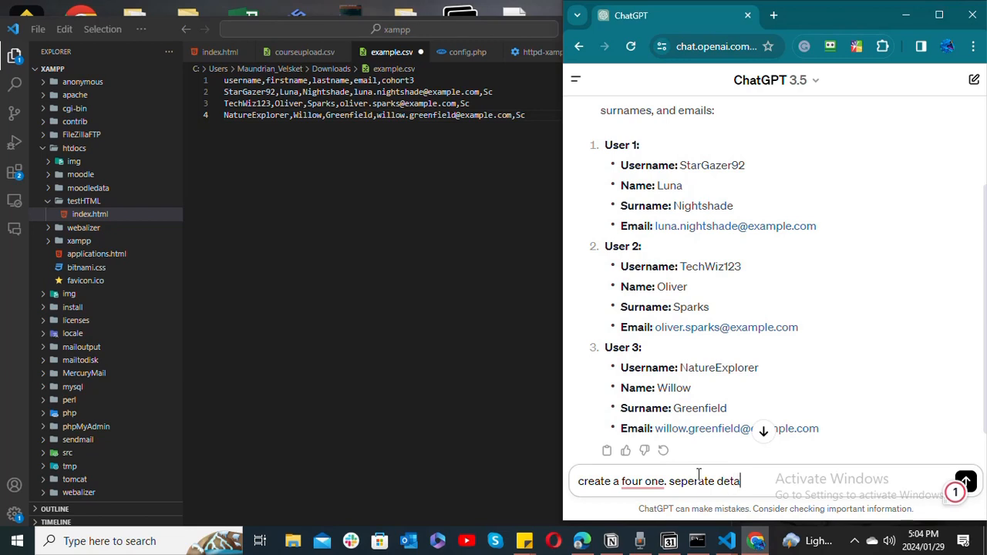
type("ils by comma")
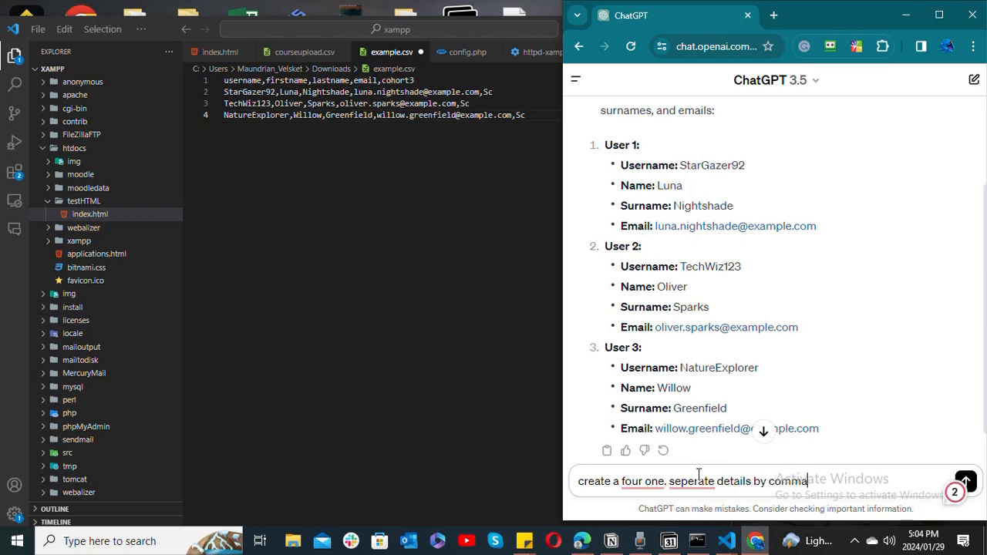
key("shift+Return")
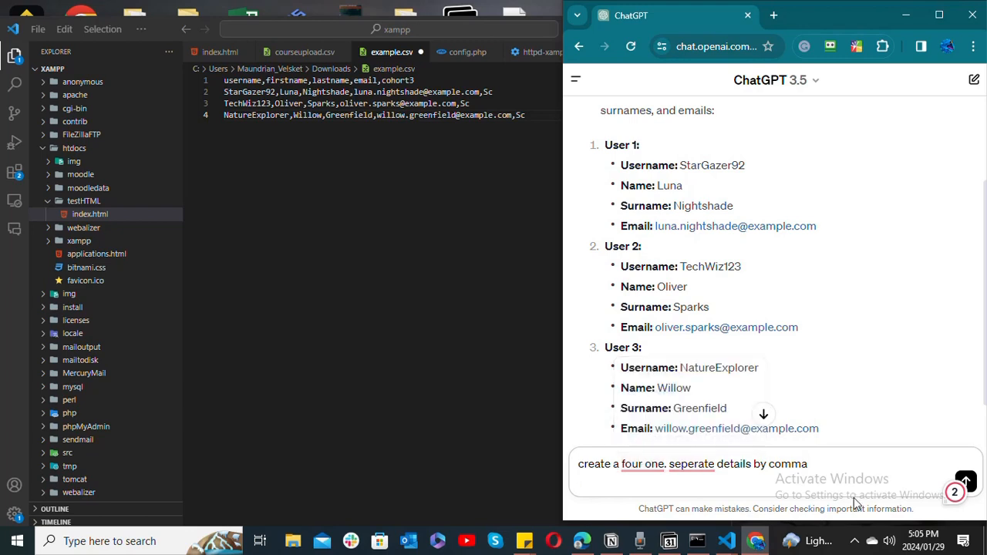
left_click_drag(854, 498, 535, 447)
key("BackSpace")
Step: Ask ChatGPT to "create a fourth one. separate details by comma" and go to the end of its reply
type("c")
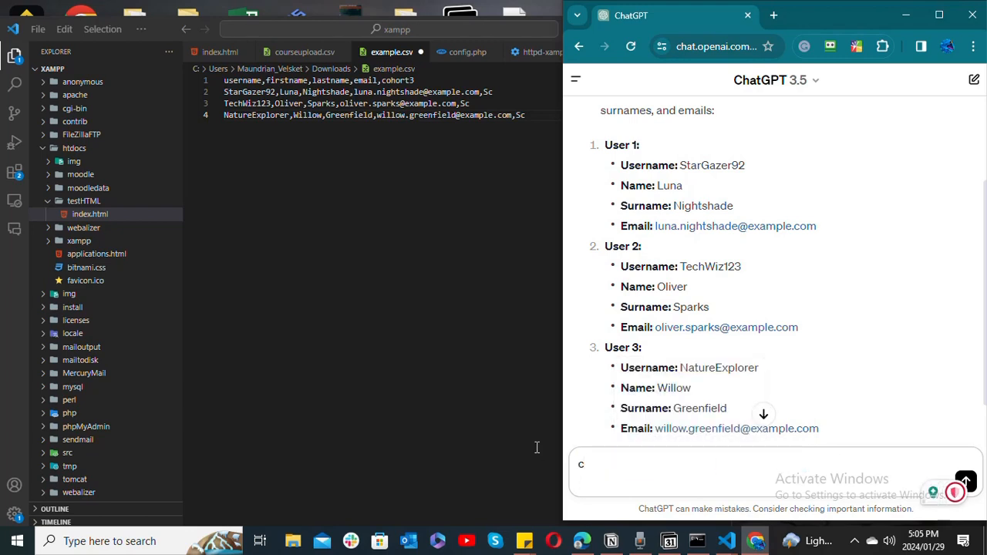
type("reate a fourth ")
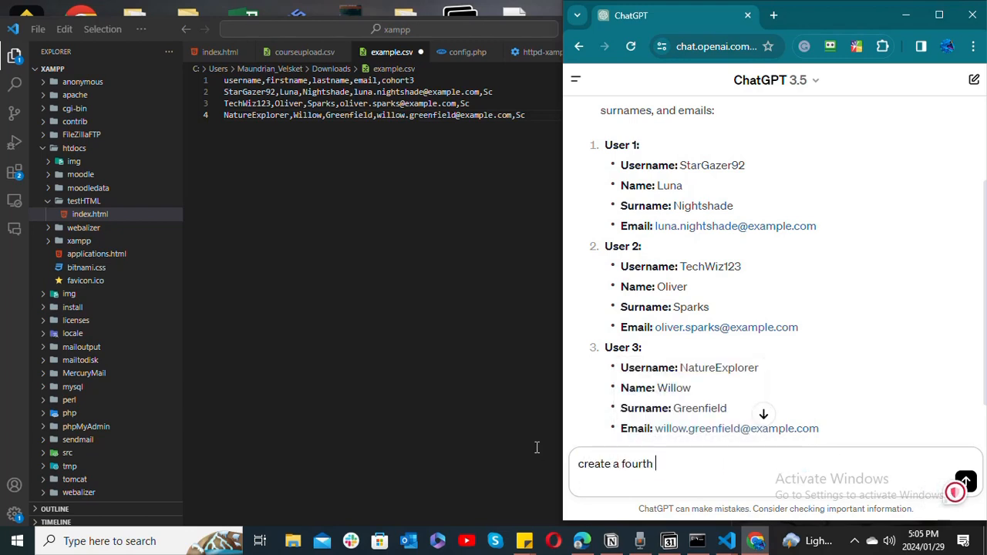
type("one. separate details by comm")
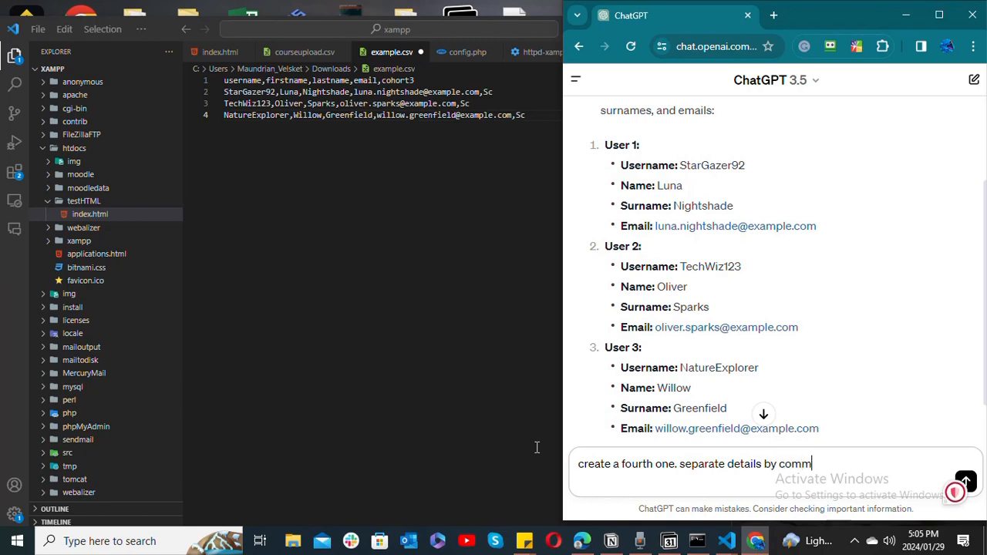
type("a")
key("shift+Return")
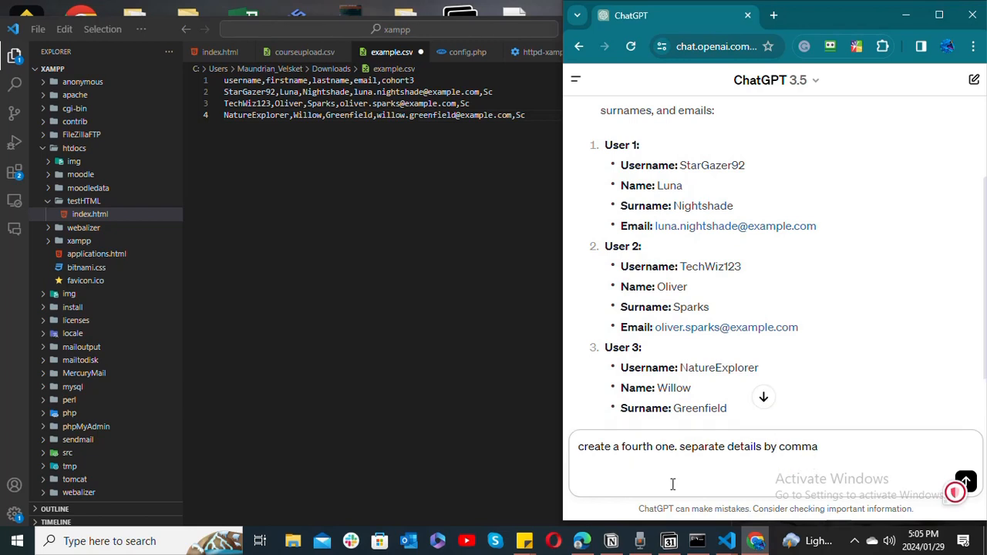
left_click(965, 482)
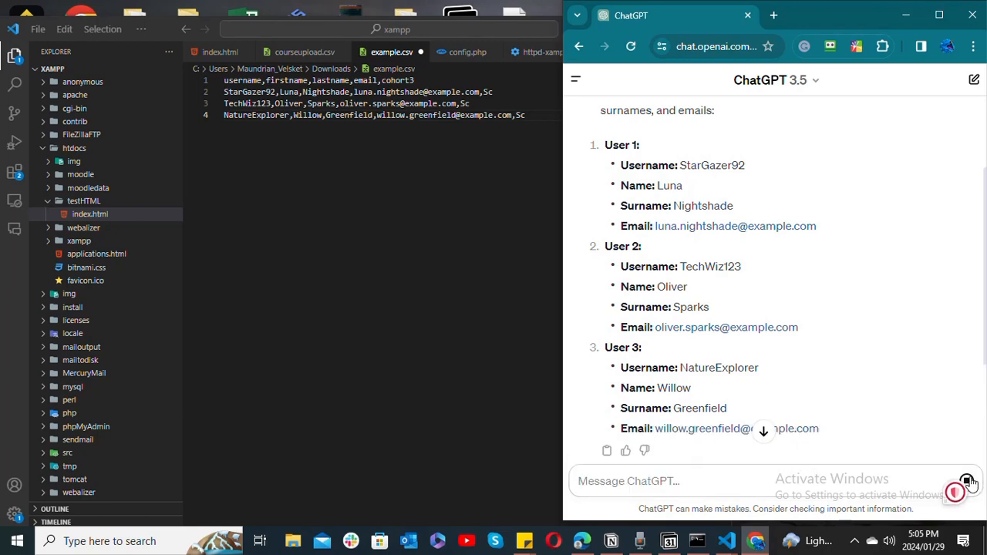
left_click(763, 431)
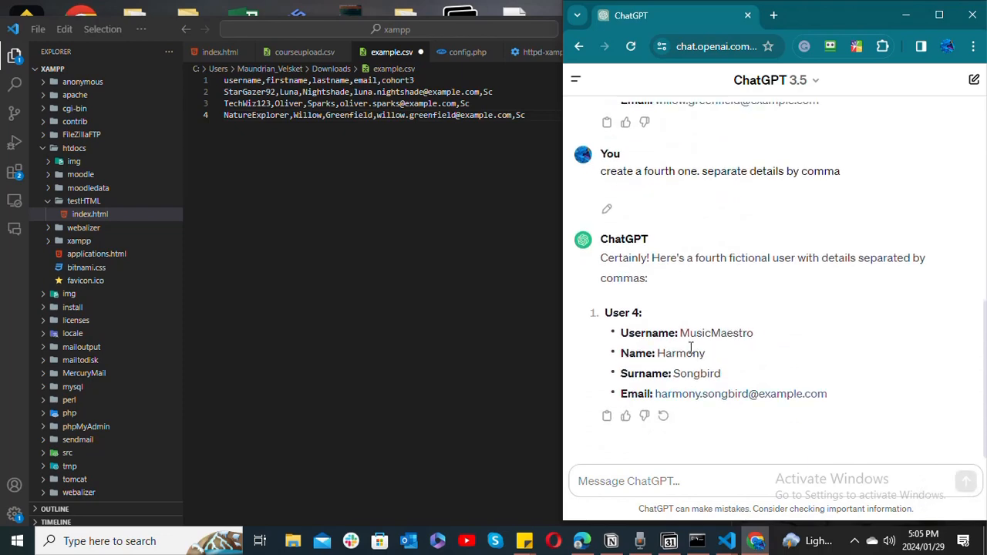
Step: Copy the fourth generated user's username from ChatGPT and paste it on a new line 5 of example.csv
left_click_drag(678, 333, 788, 347)
key("ctrl+c")
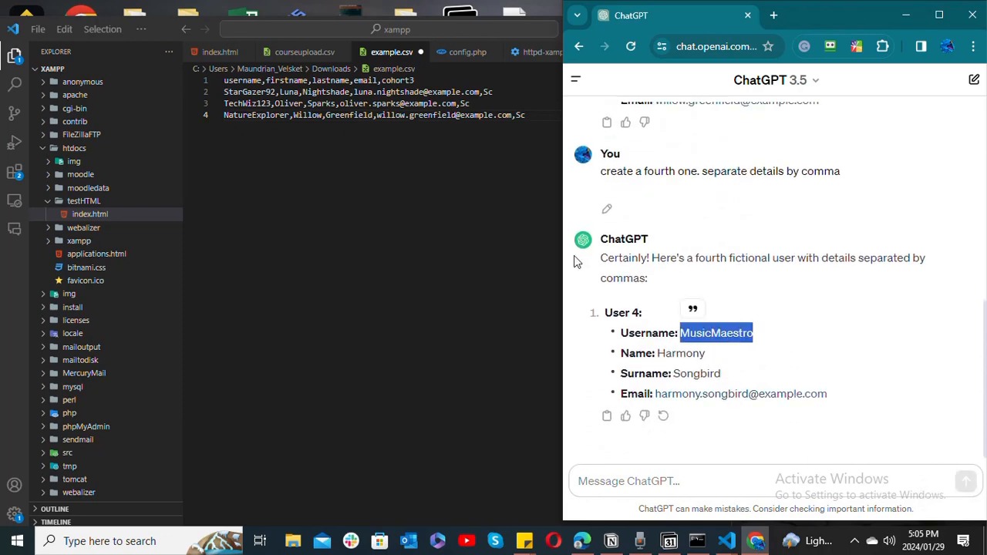
left_click(256, 134)
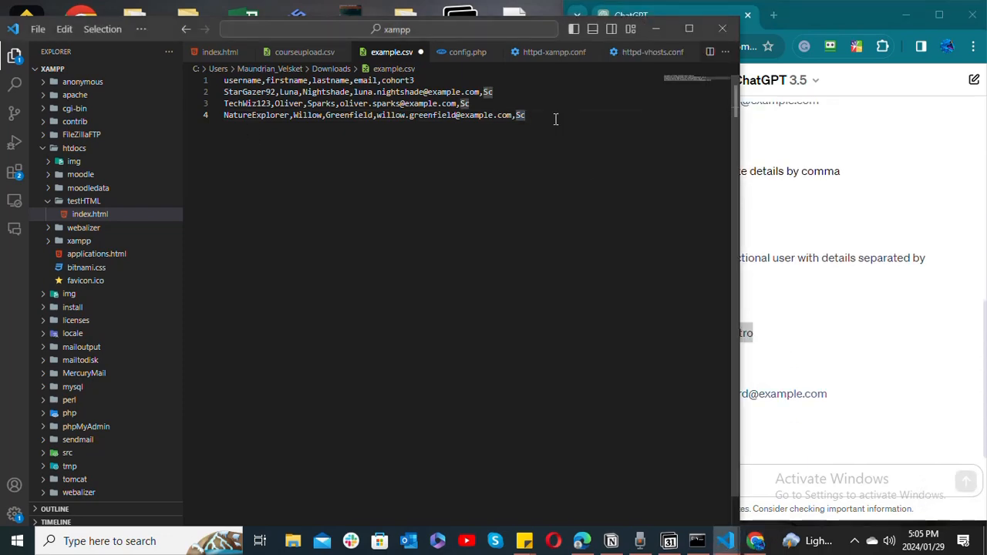
key("Return")
key("ctrl+v")
Step: Add a comma and the fourth generated user's first name from ChatGPT after the username on line 5 of example.csv
double_click(672, 353)
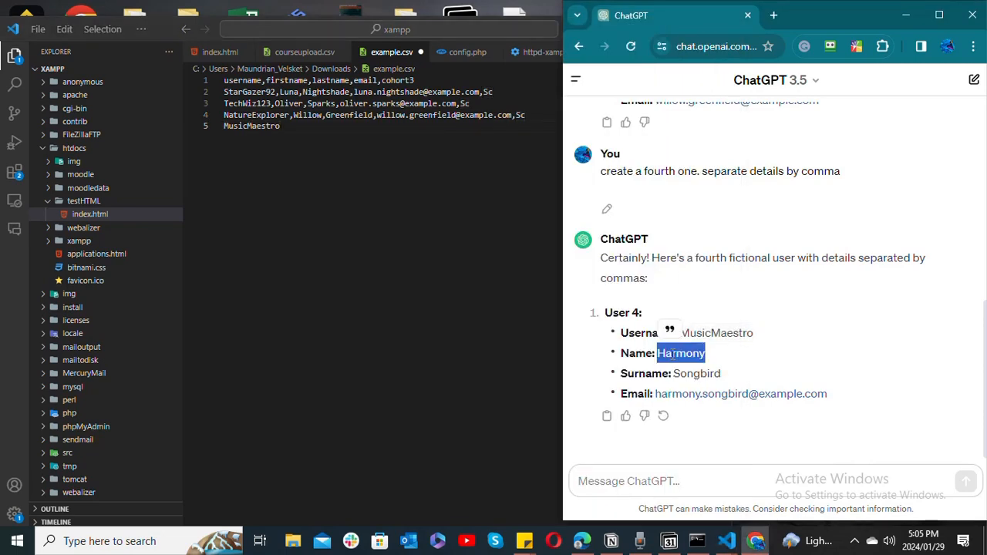
key("alt+Tab")
type(",")
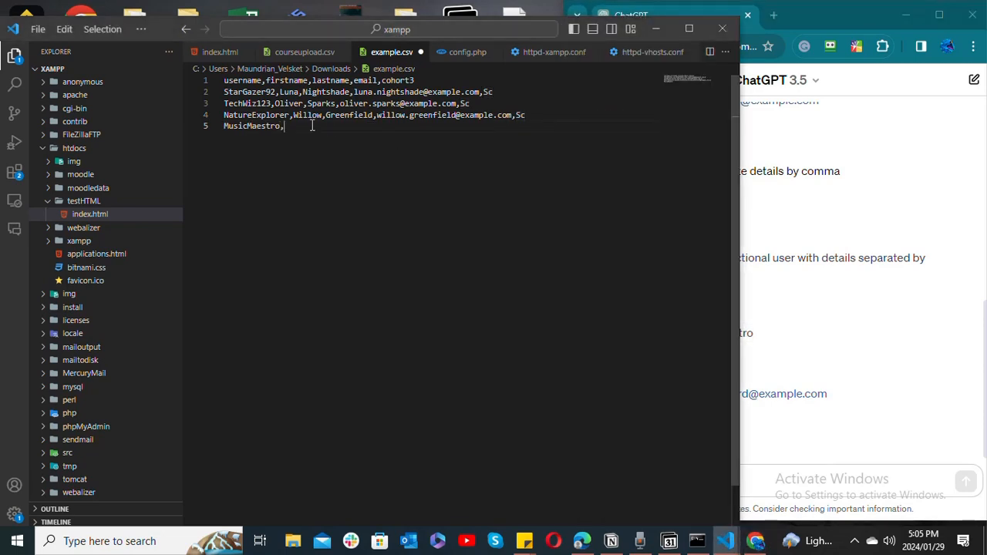
left_click(936, 392)
double_click(709, 374)
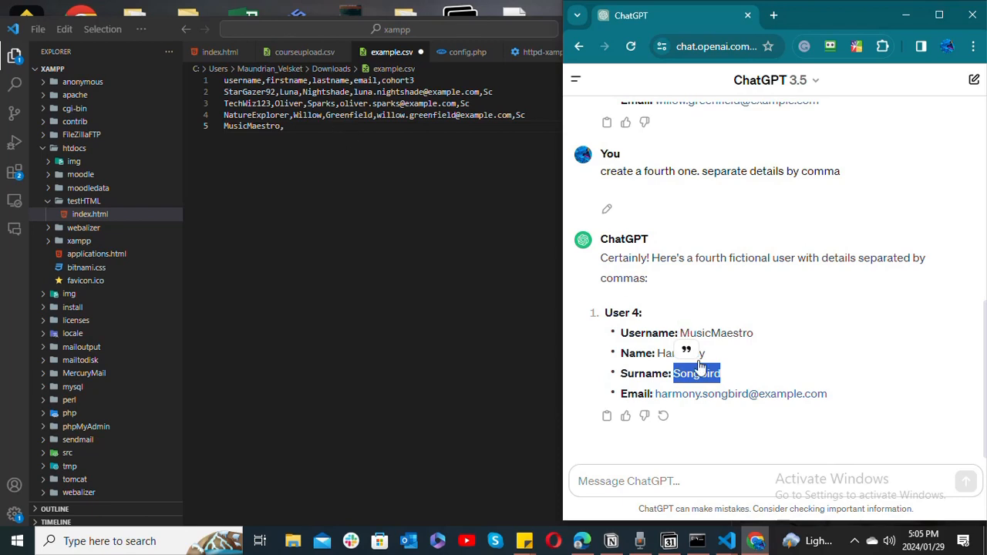
left_click(702, 359)
double_click(701, 356)
key("ctrl+c")
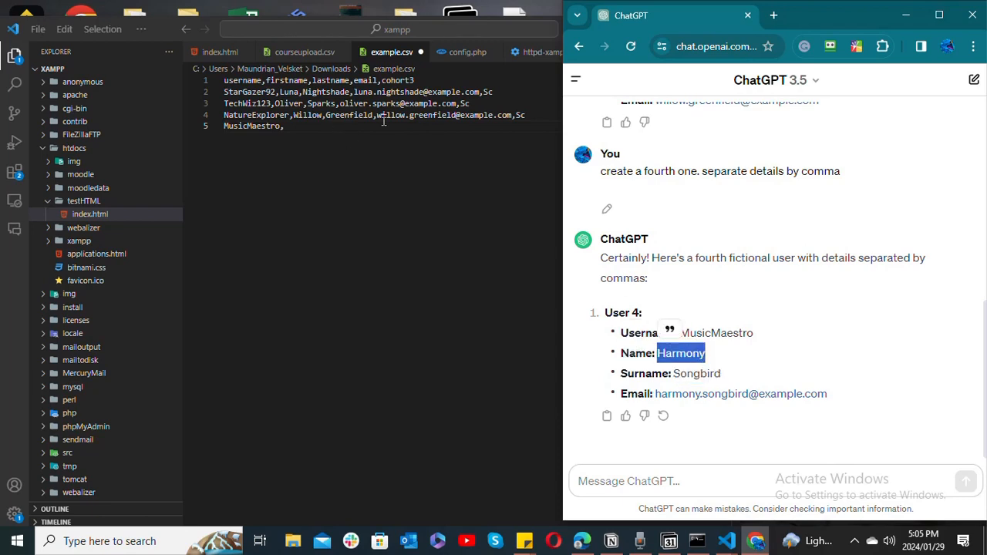
left_click(335, 125)
key("ctrl+v")
left_click(516, 92)
type(",")
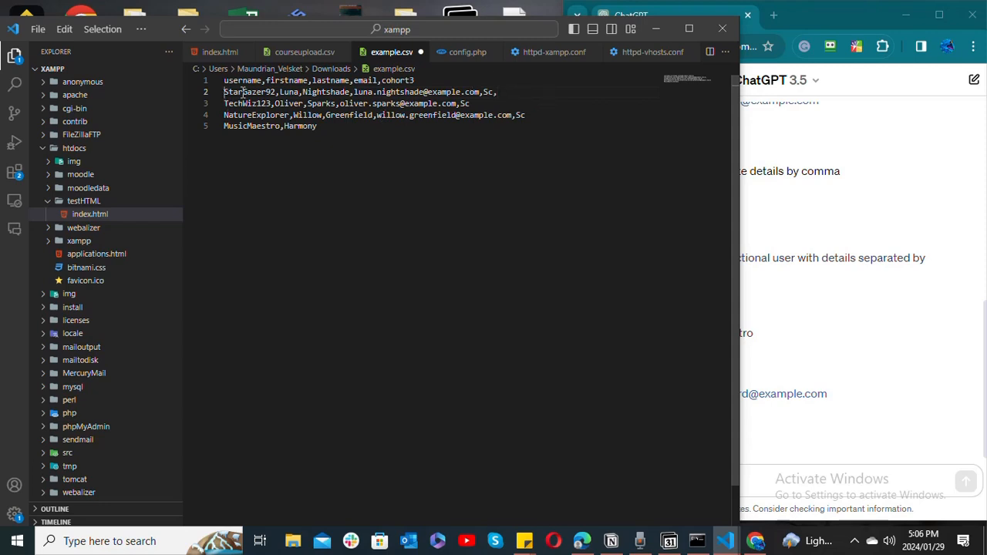
left_click_drag(225, 91, 515, 102)
left_click(509, 91)
Step: Copy the fourth generated user's surname from ChatGPT and add it after a comma on line 5 of example.csv
left_click(763, 382)
double_click(689, 374)
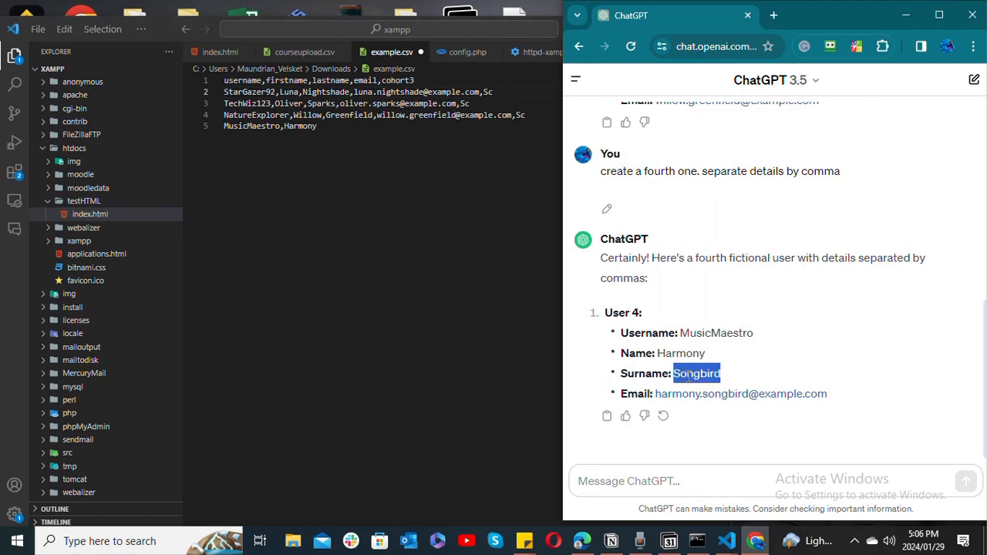
key("ctrl+c")
left_click(378, 125)
type(",")
key("ctrl+v")
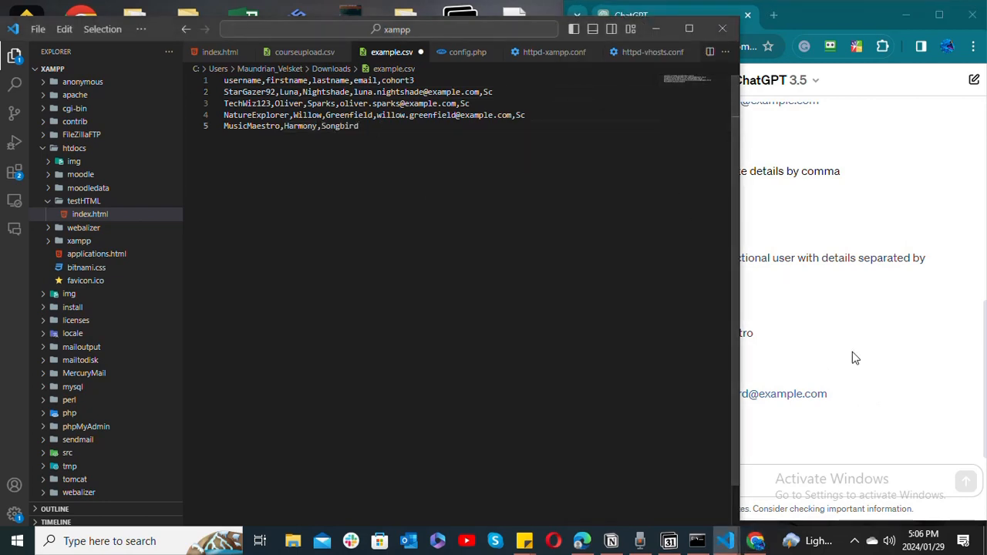
Step: Complete line 5 of example.csv with the fourth generated user's email from ChatGPT and the cohort ID Sc, separated by commas
left_click(855, 358)
left_click_drag(829, 393, 657, 393)
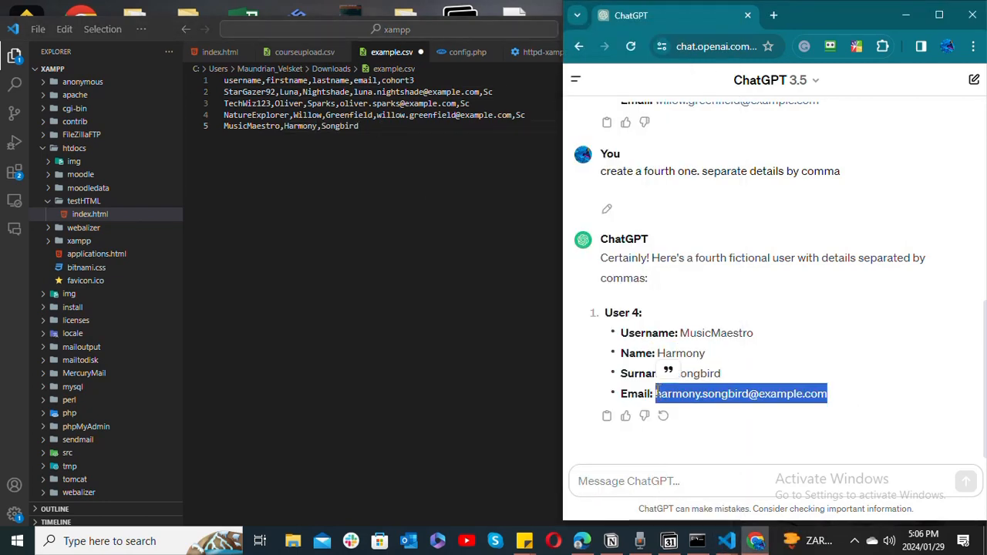
key("ctrl+c")
left_click(391, 128)
type(",")
key("ctrl+v")
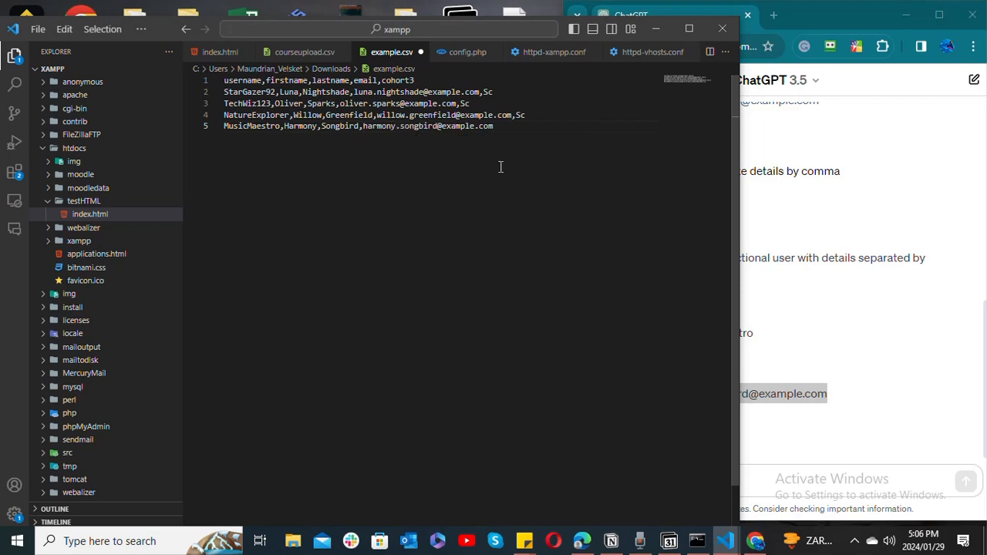
type(",Sc")
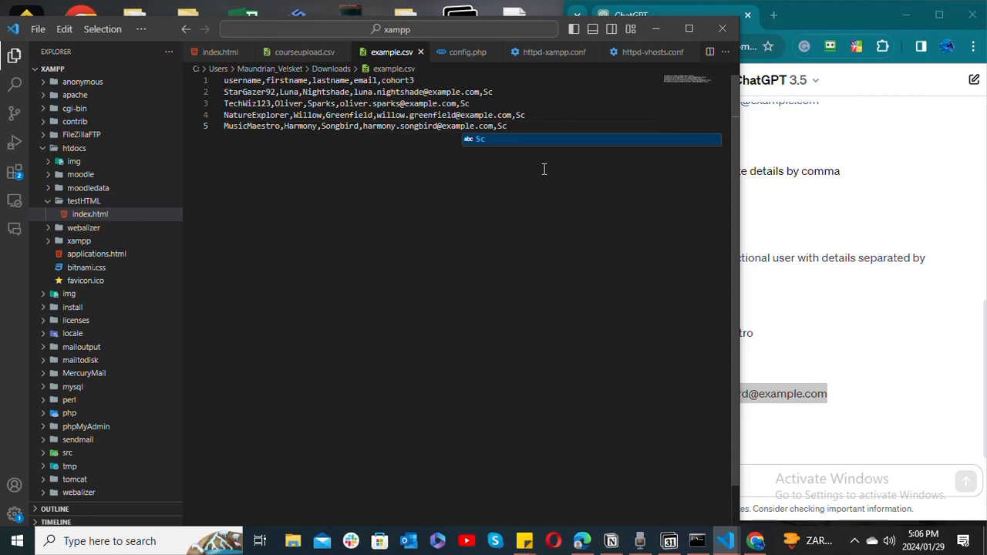
Step: Close the ChatGPT window and switch to the Moodle site in Edge
left_click(899, 229)
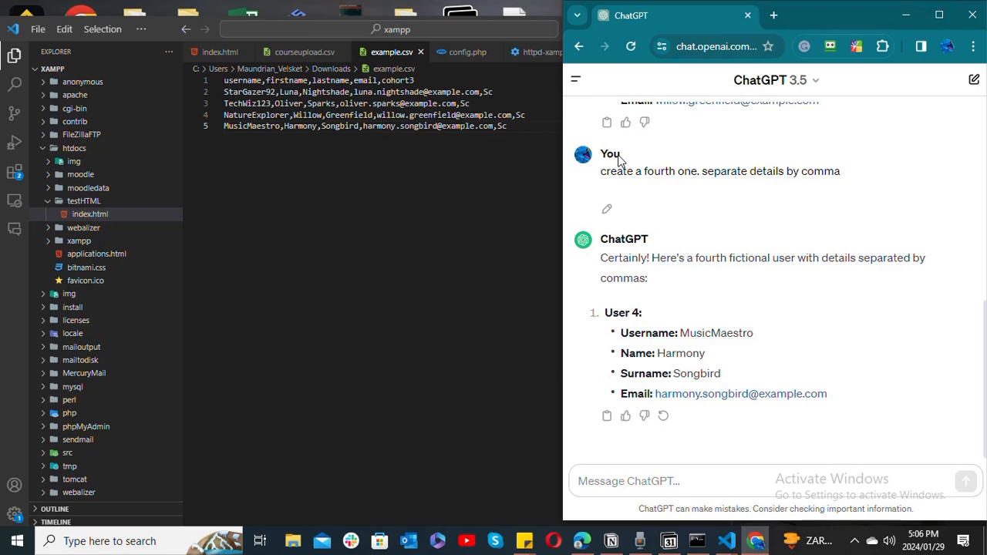
left_click(972, 14)
left_click(606, 547)
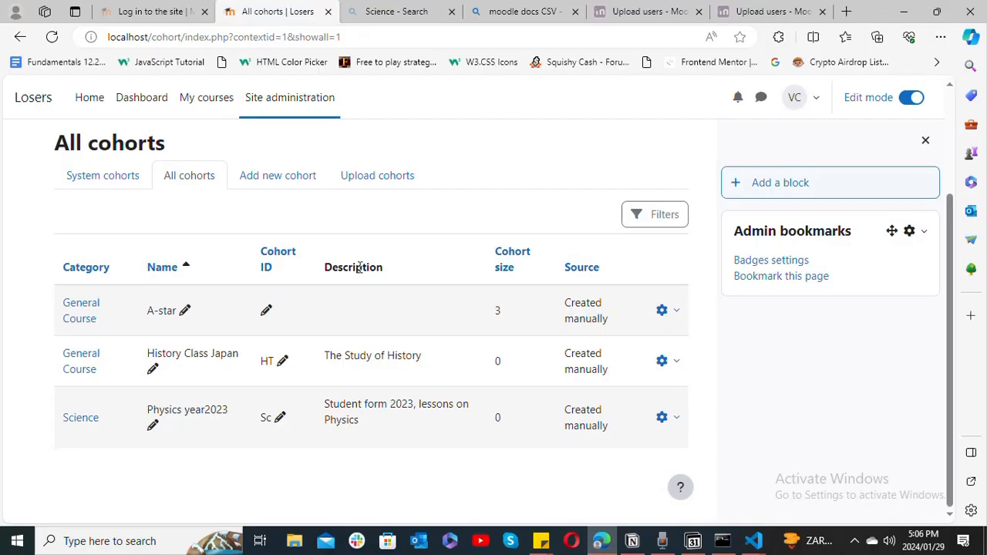
Step: Open the Upload users page from the user accounts section of Moodle's site administration
scroll(950, 370, "up", 2)
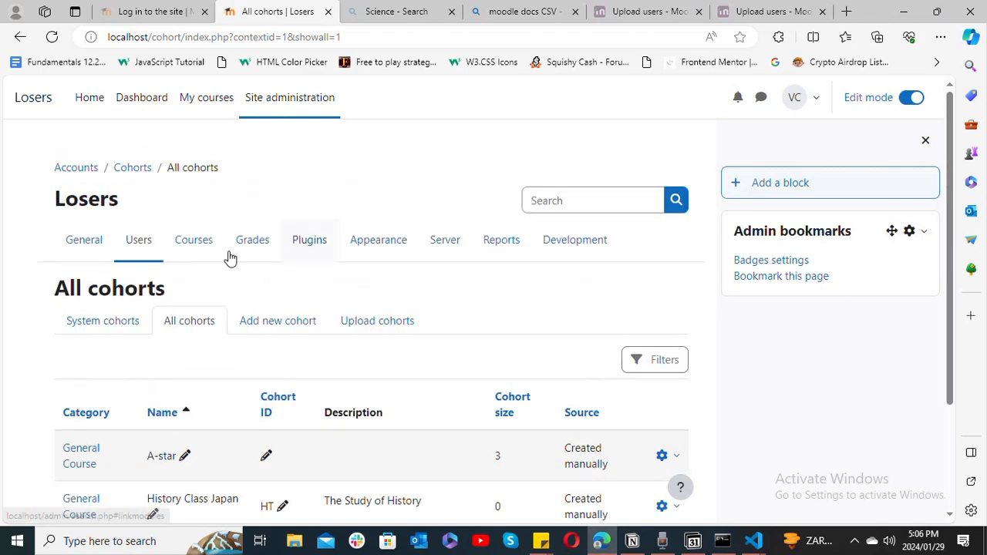
left_click(210, 252)
left_click(137, 241)
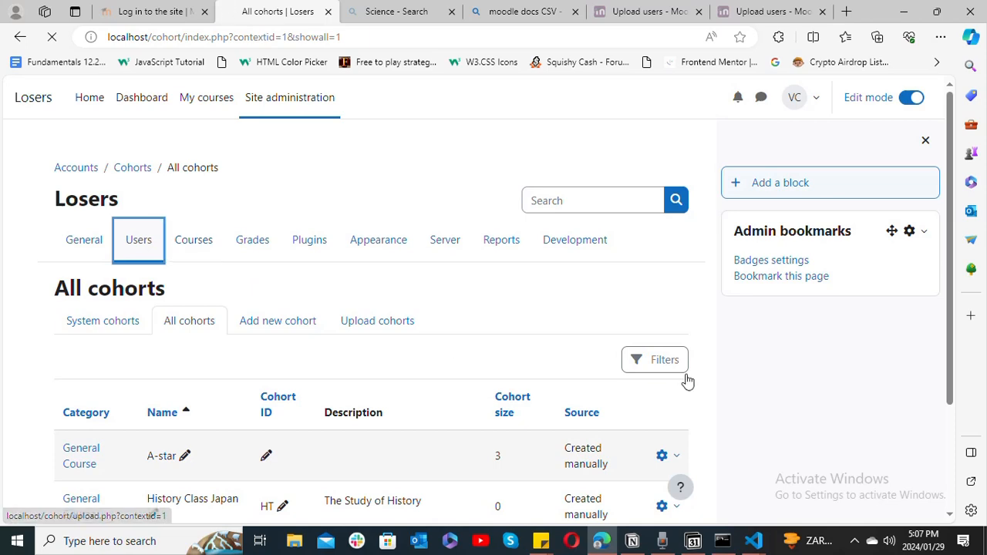
left_click_drag(949, 396, 943, 460)
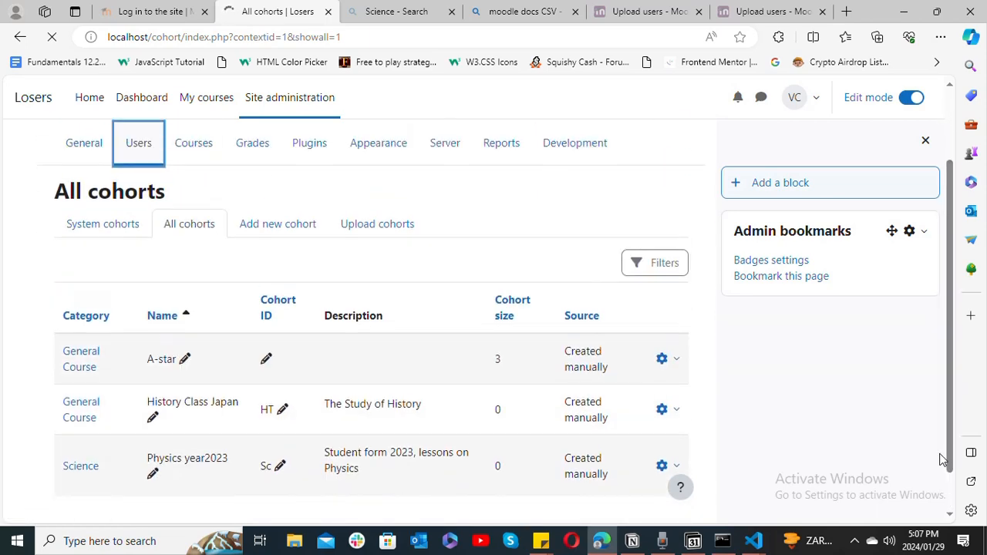
left_click(140, 153)
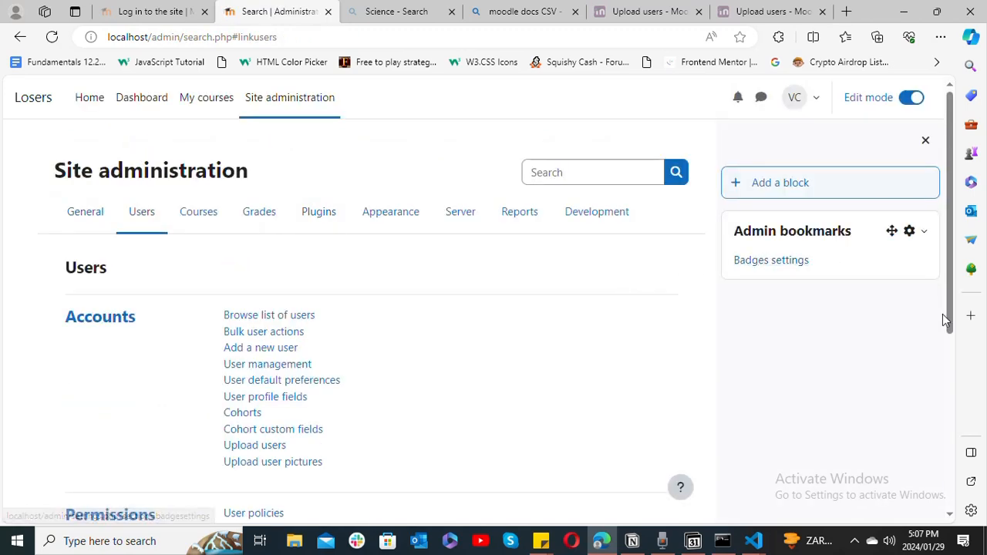
left_click(272, 446)
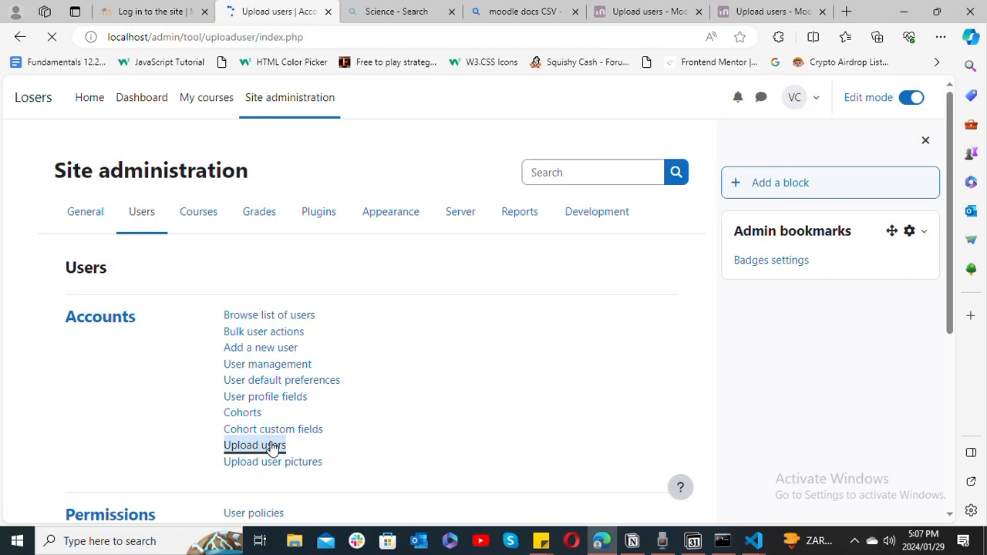
Step: Attach example.csv from the Downloads folder to the Upload users form and submit it for preview
scroll(913, 362, "down", 2)
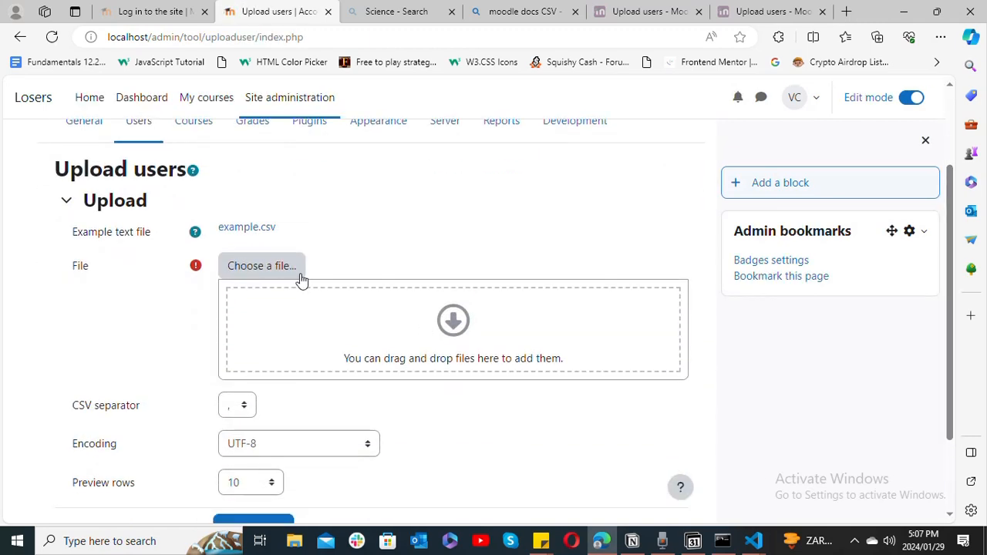
left_click(298, 267)
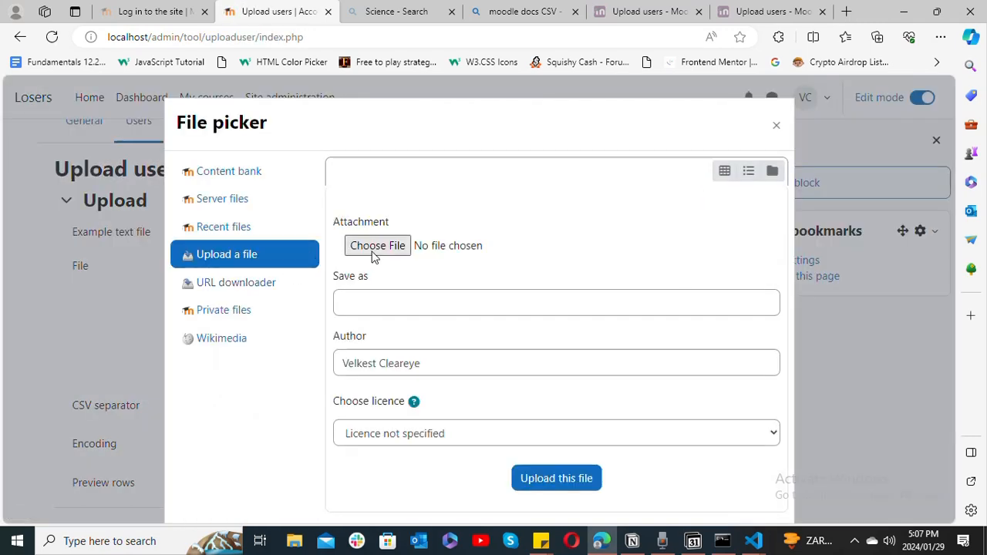
left_click(373, 251)
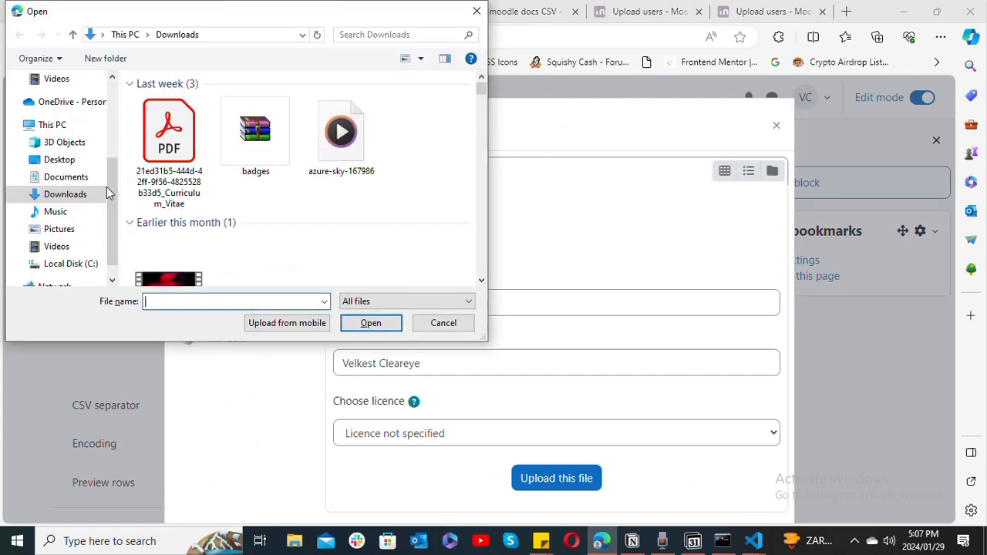
left_click(195, 158)
left_click(367, 322)
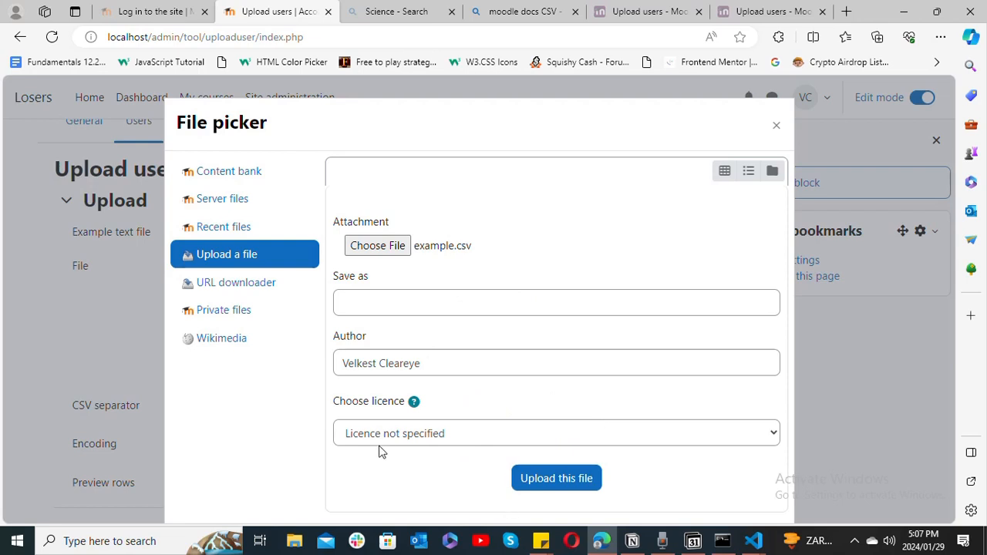
left_click(563, 482)
scroll(930, 441, "down", 2)
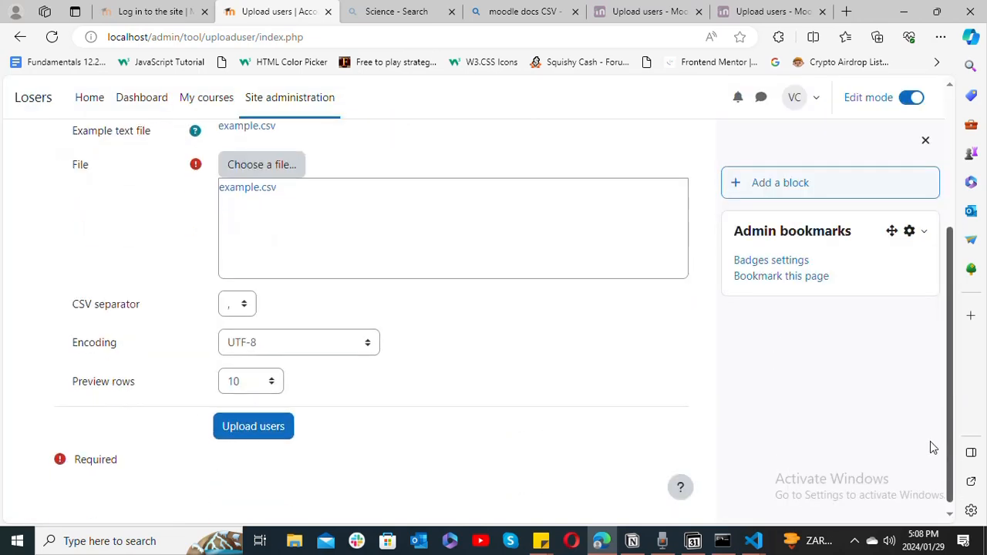
left_click(258, 435)
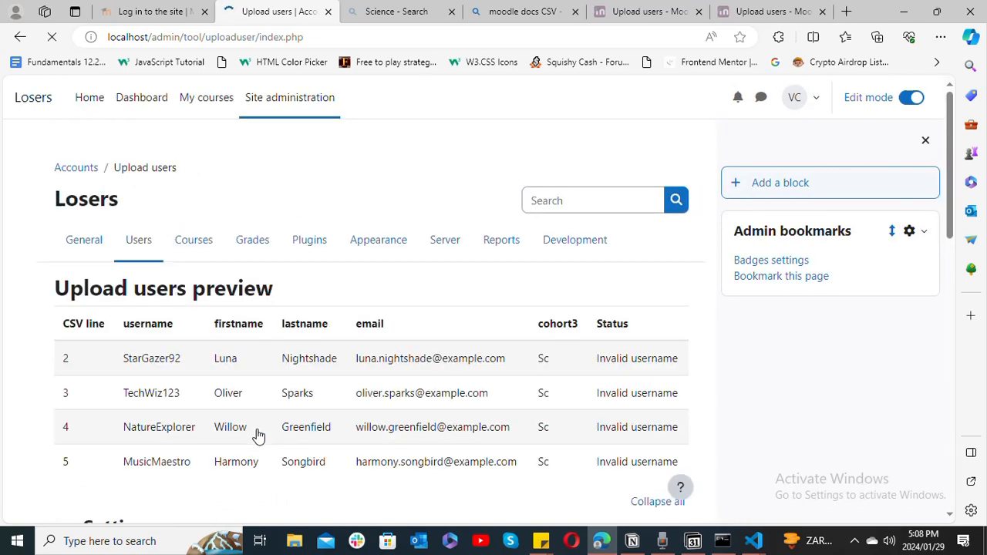
Step: Review the upload settings, keep password creation via email and the other default values, and upload the users
scroll(953, 330, "down", 2)
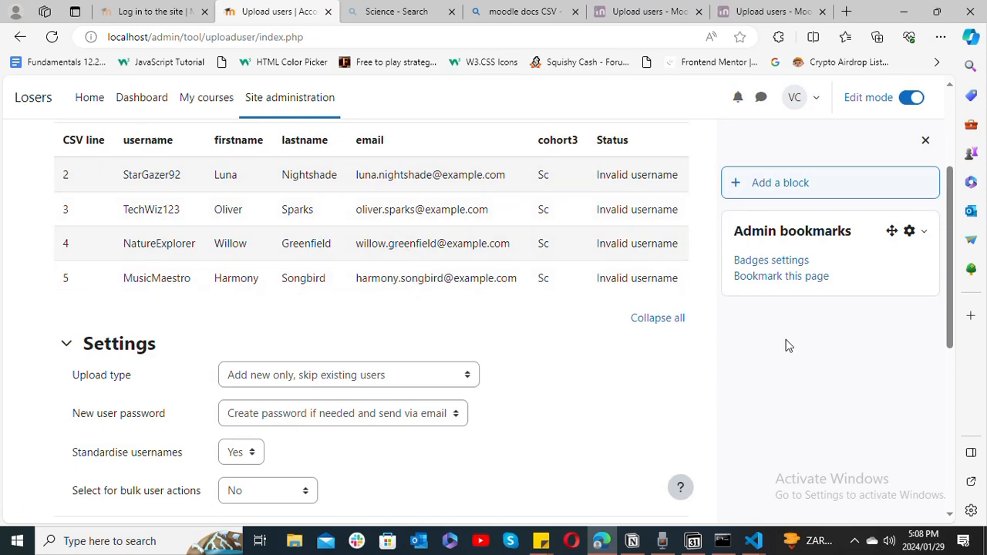
left_click_drag(952, 346, 963, 414)
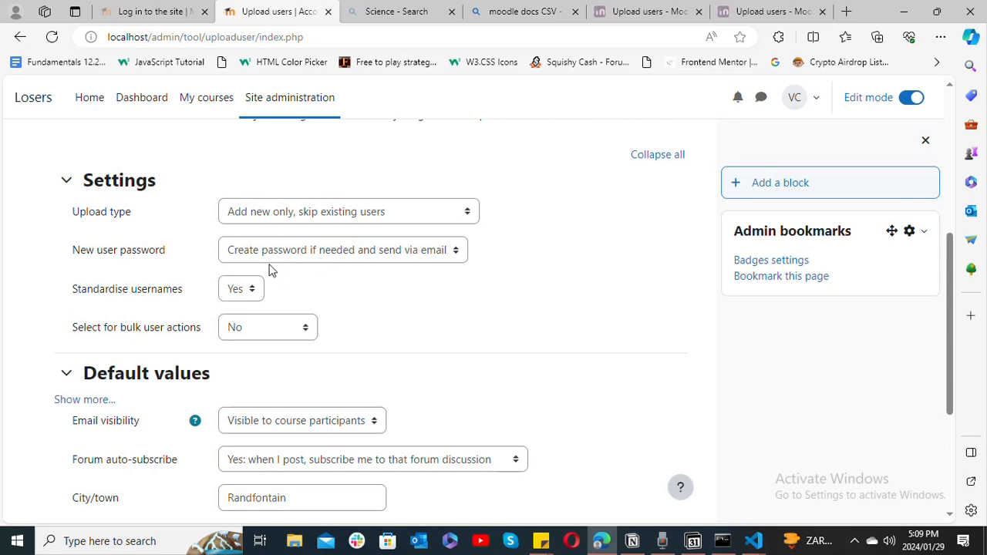
left_click(328, 254)
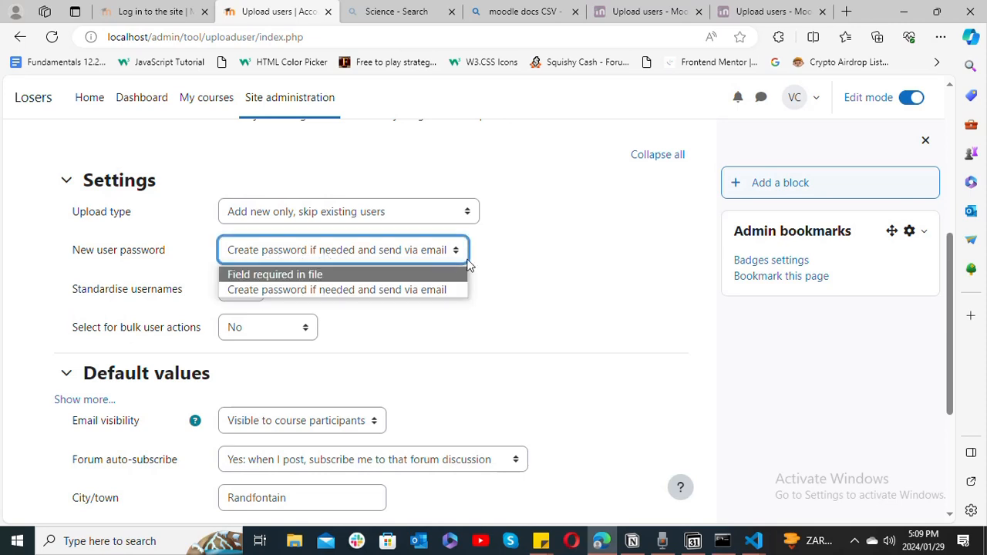
left_click(479, 293)
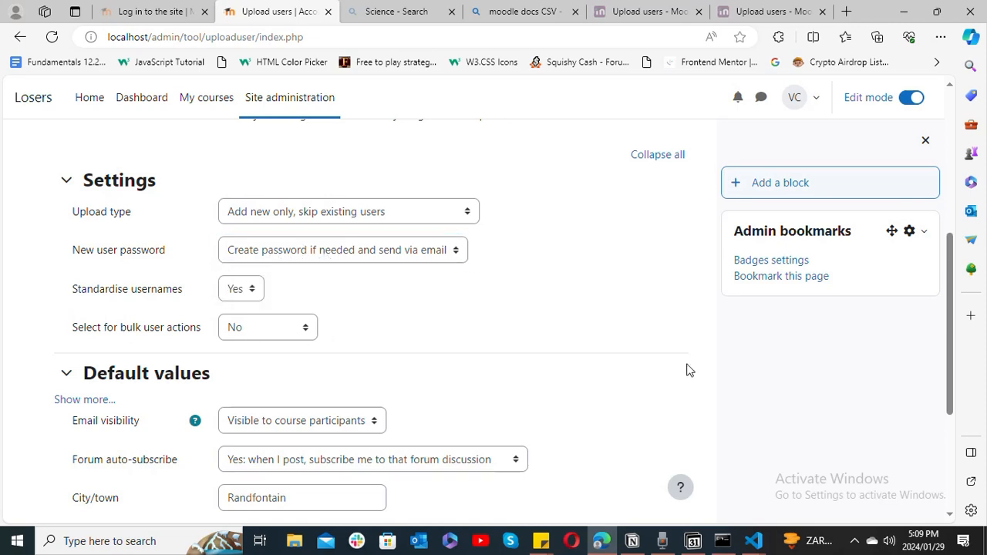
scroll(687, 368, "down", 3)
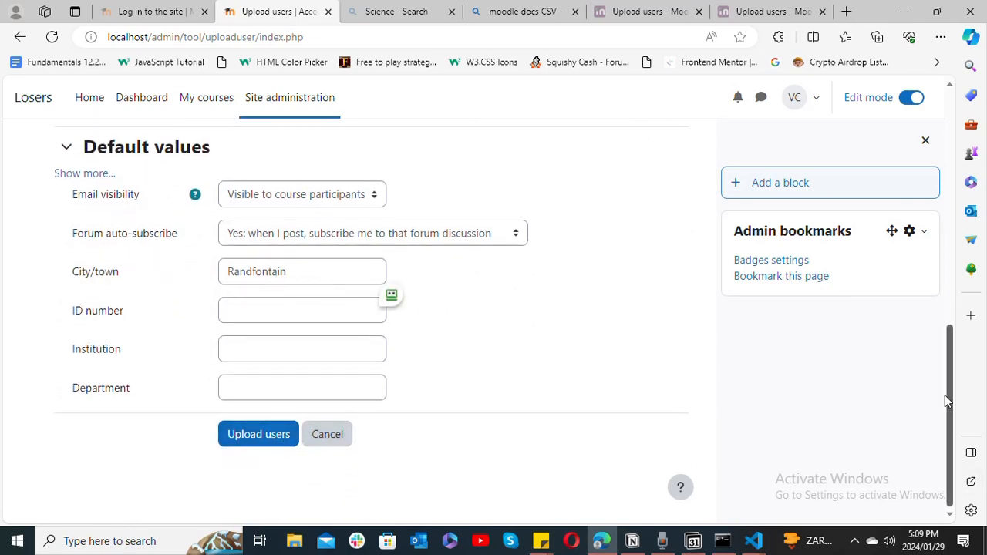
scroll(944, 387, "up", 2)
scroll(944, 387, "down", 2)
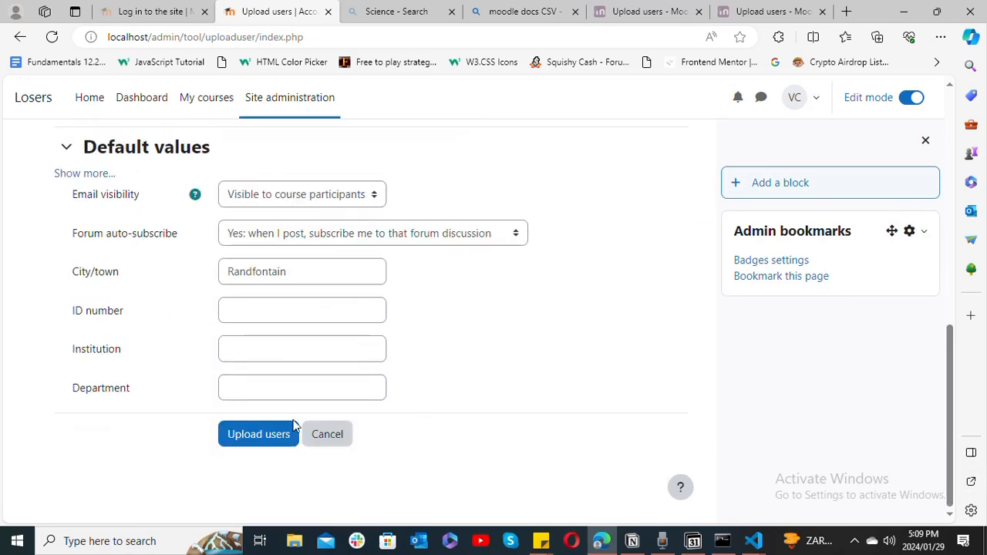
left_click(259, 433)
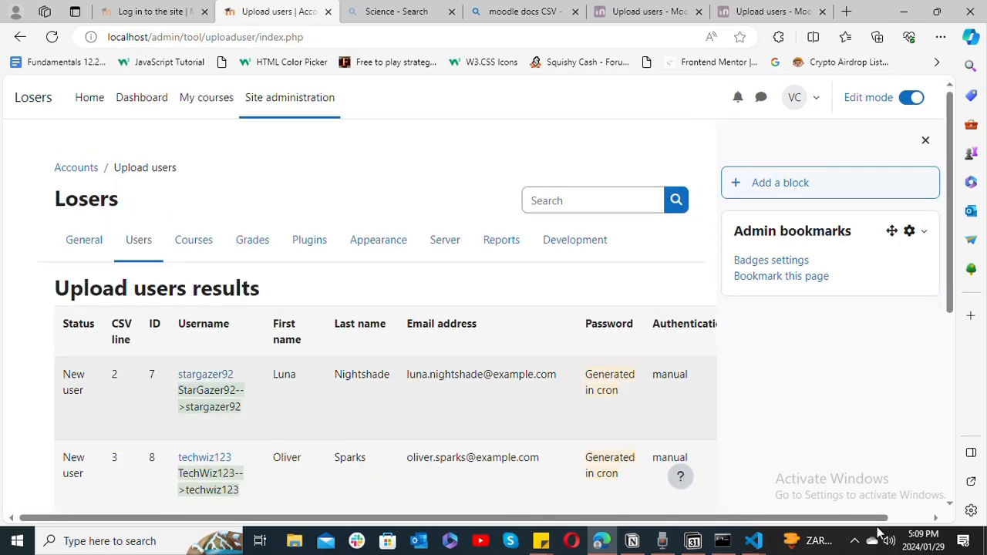
Step: Look through the upload results and open the Physics course from My courses
scroll(949, 324, "down", 1)
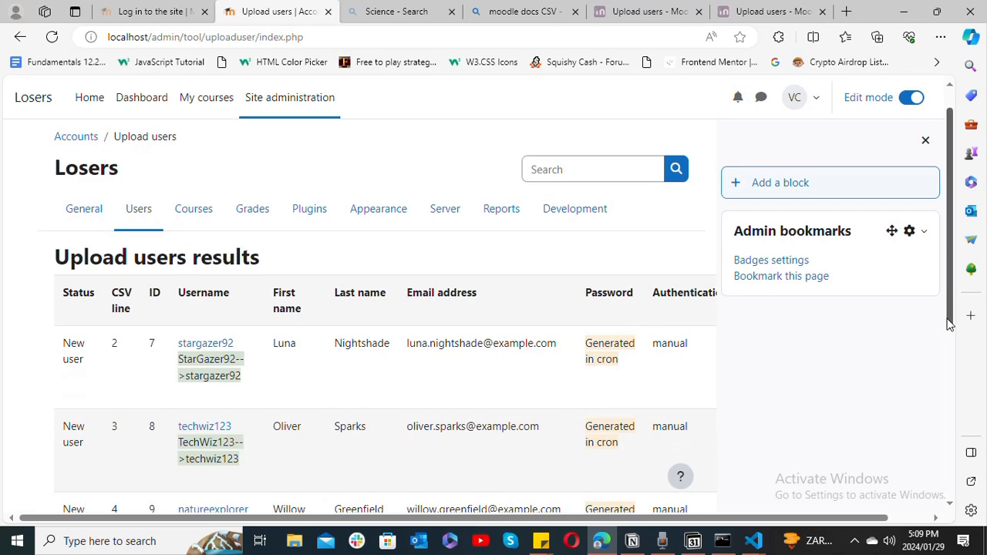
left_click_drag(949, 324, 962, 394)
left_click(222, 110)
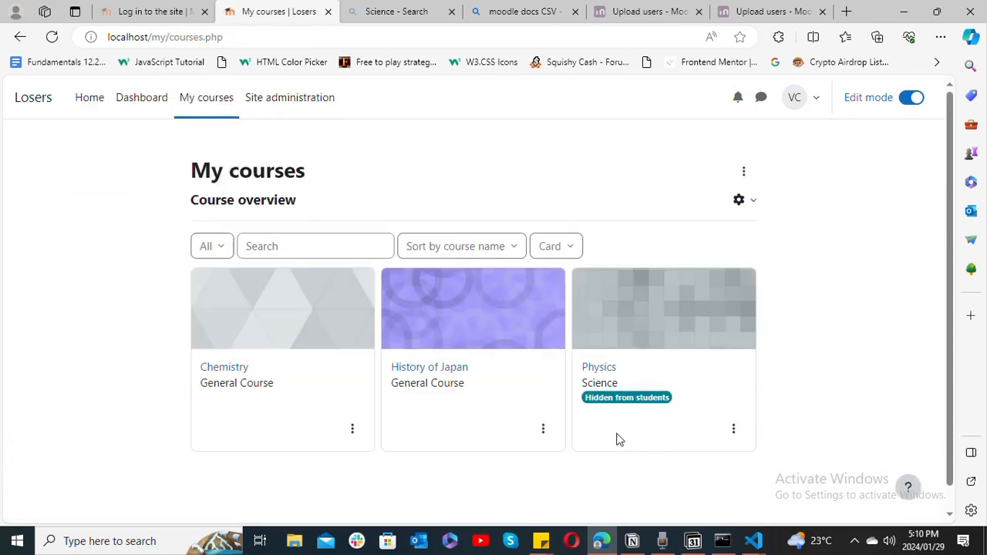
double_click(621, 350)
left_click(591, 310)
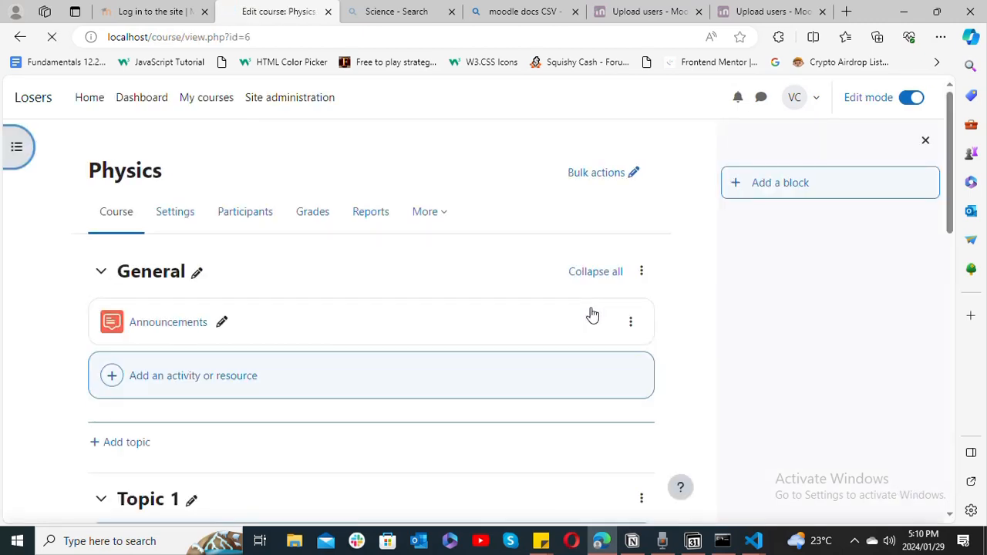
Step: Open the Physics course's participants page and look over its enrolled users
scroll(953, 201, "down", 3)
scroll(933, 232, "up", 3)
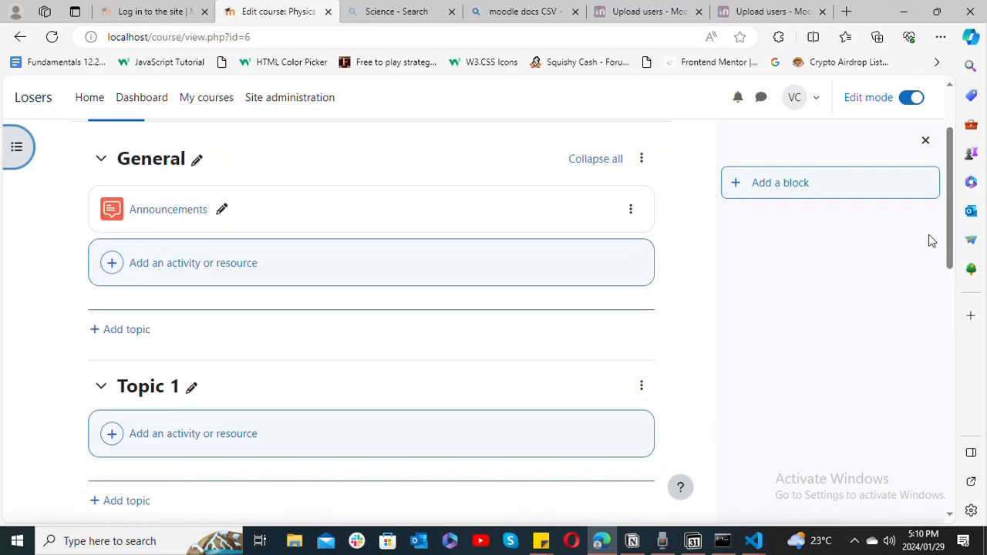
left_click(229, 213)
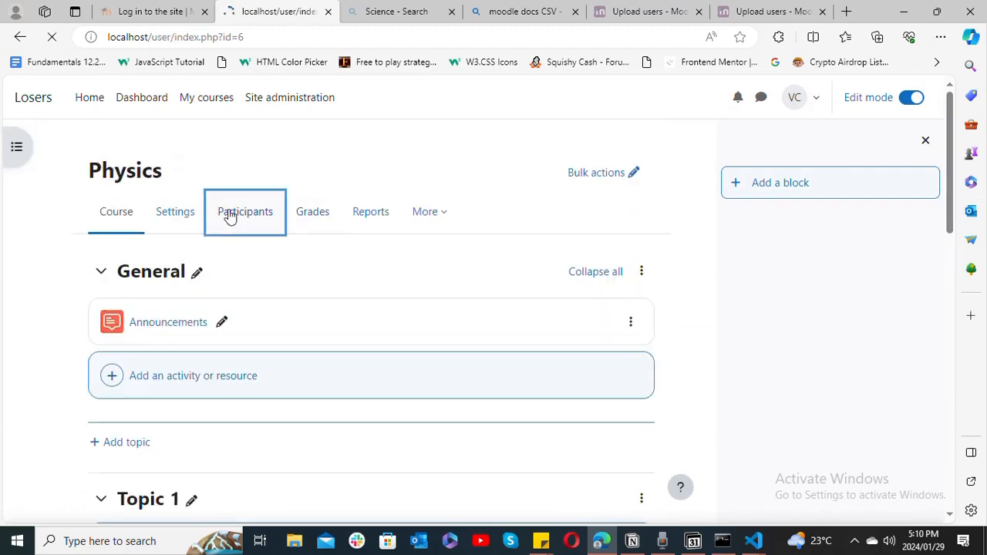
scroll(942, 286, "down", 3)
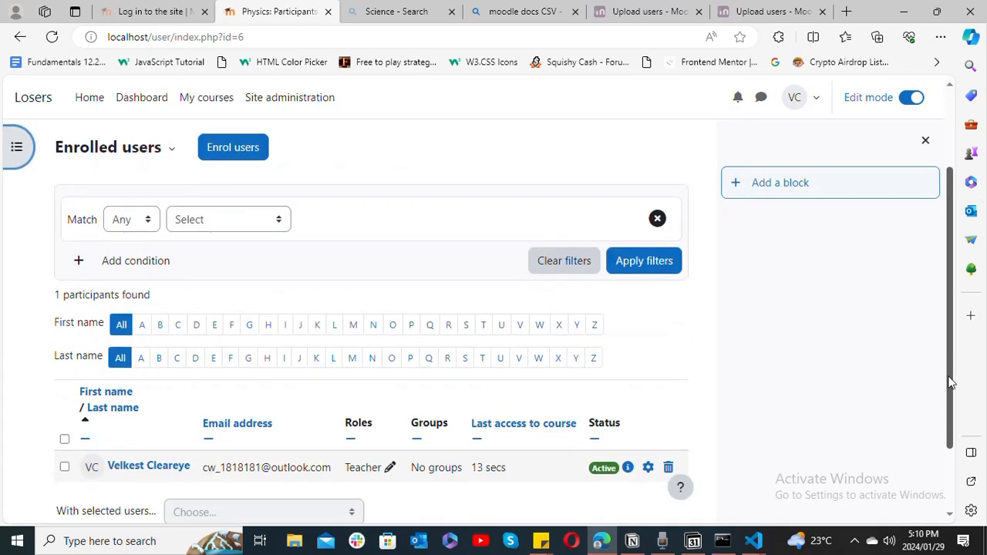
left_click_drag(948, 430, 940, 355)
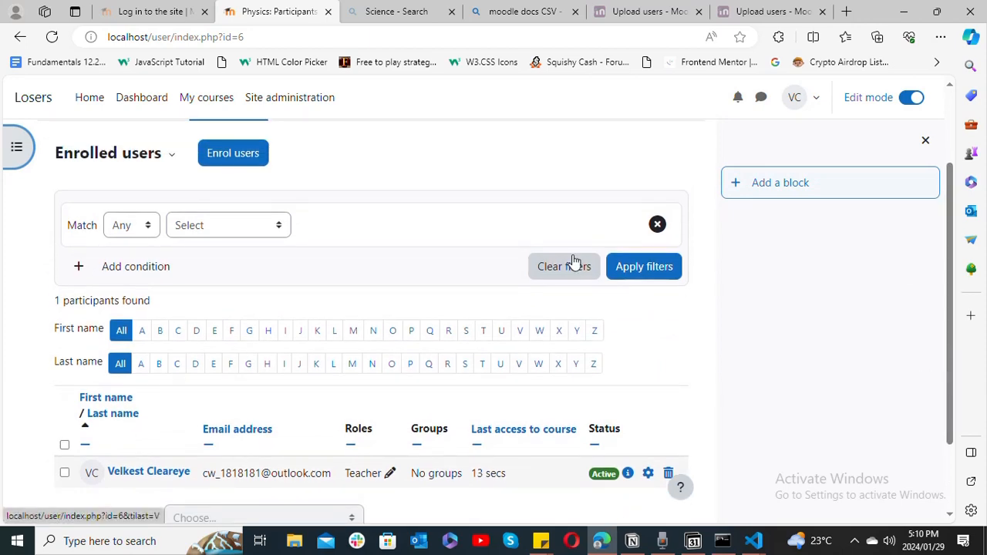
scroll(540, 270, "up", 1)
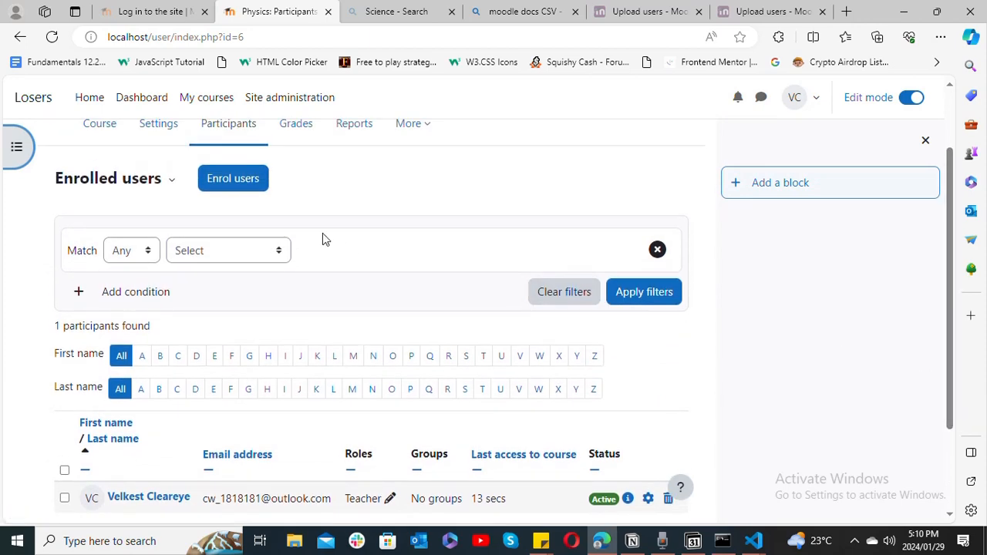
Step: Go to the Physics course's enrolment methods and start adding a Cohort sync method
left_click(160, 185)
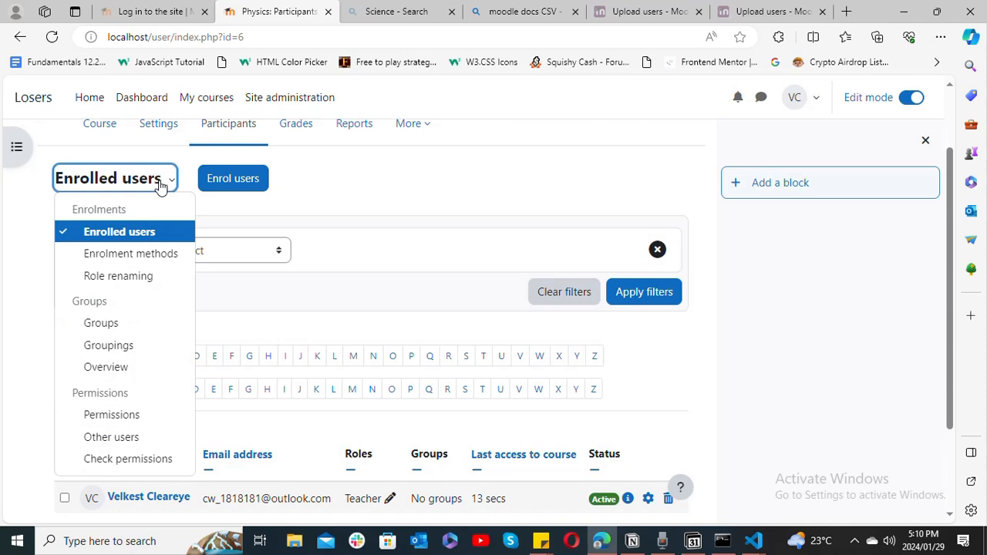
left_click(156, 255)
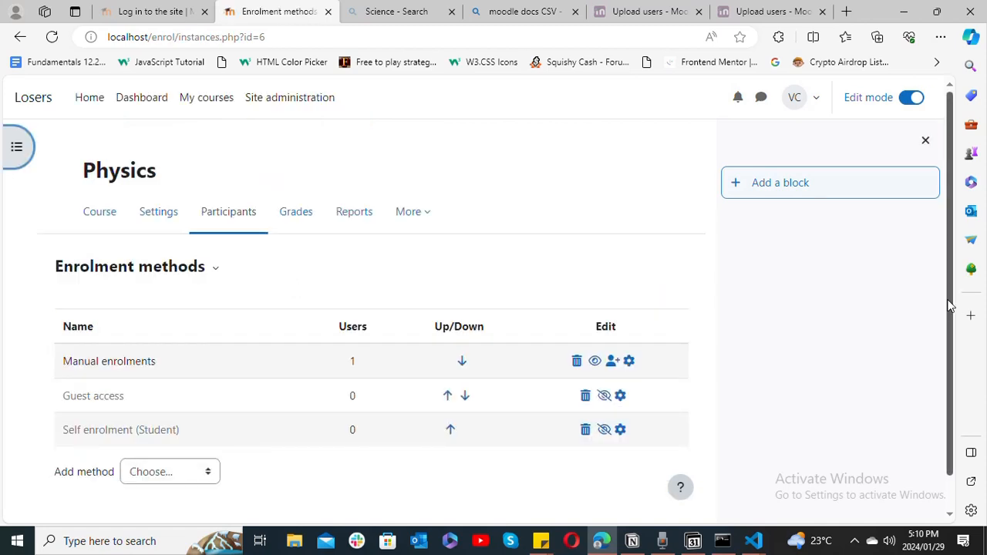
scroll(949, 350, "down", 1)
left_click(185, 436)
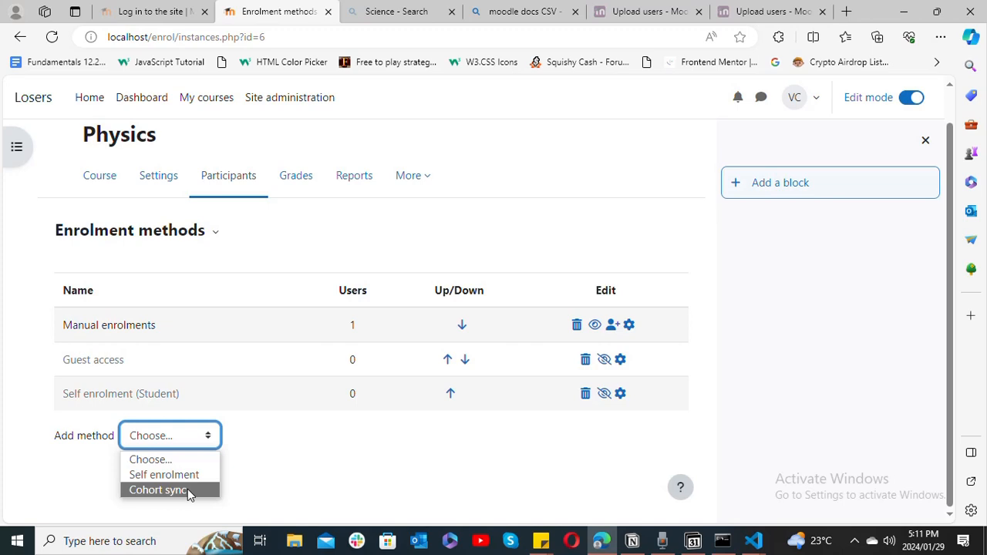
left_click(188, 491)
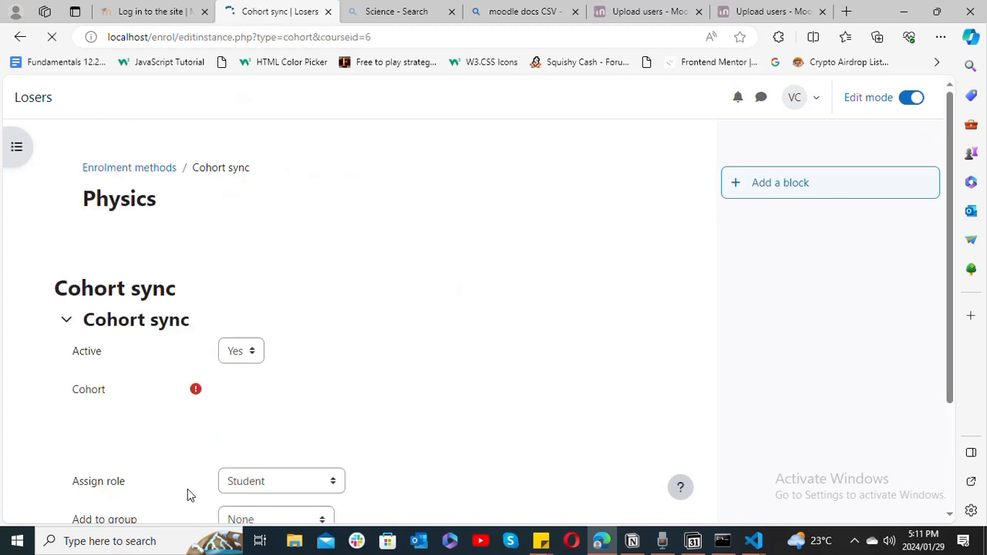
Step: Choose the Physics year2023 cohort, keep the Student role and no group, and add the cohort sync method
left_click_drag(949, 379, 953, 473)
left_click(348, 297)
left_click(326, 334)
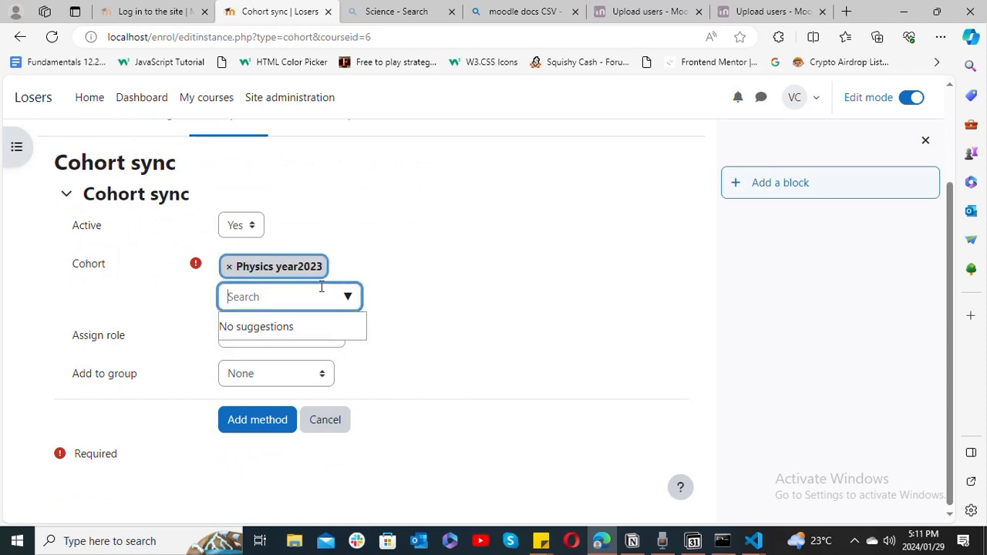
left_click(393, 364)
left_click(333, 338)
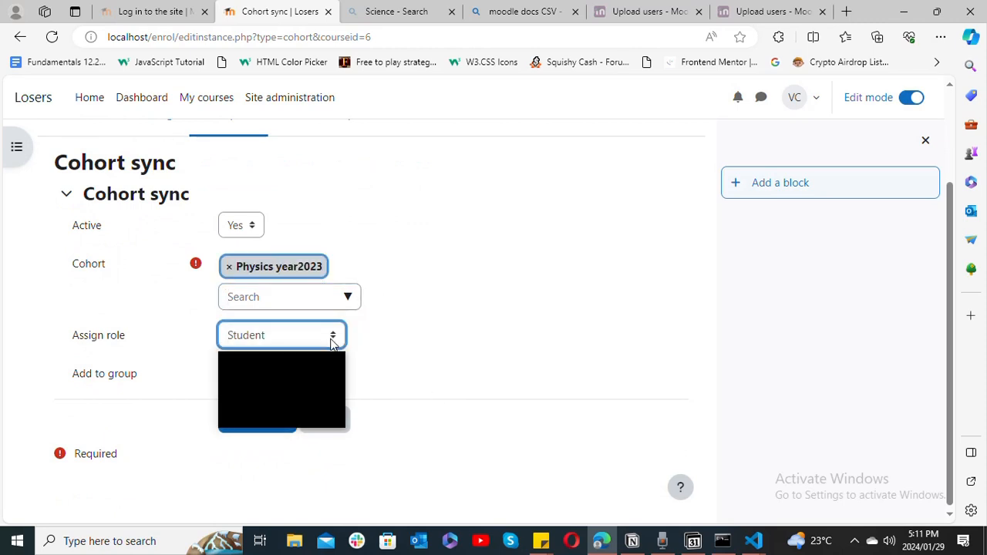
left_click(430, 365)
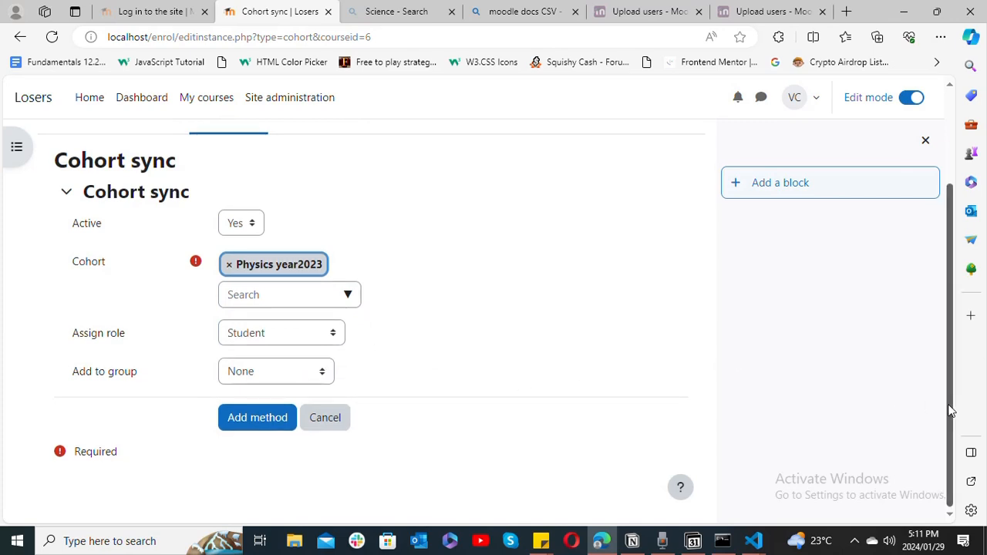
left_click_drag(954, 410, 946, 333)
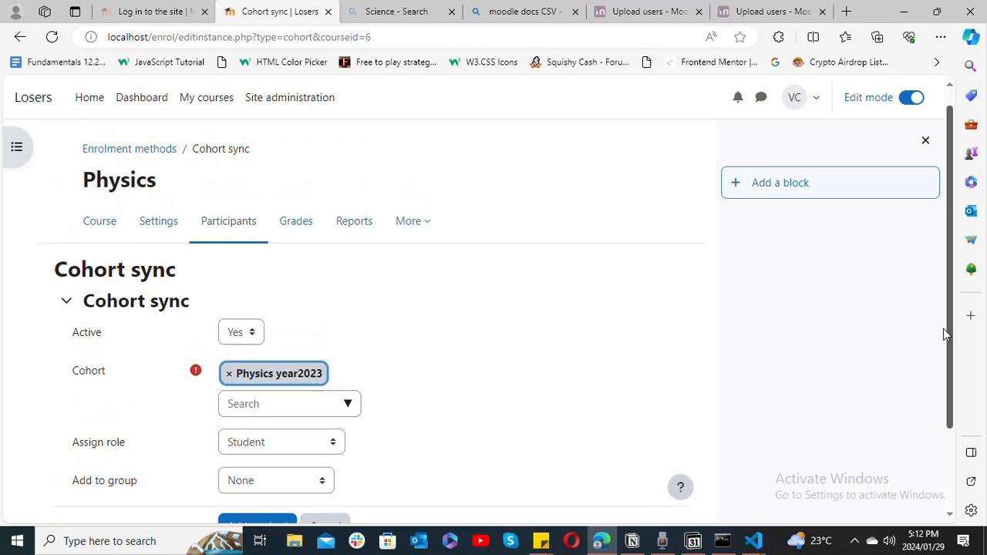
left_click_drag(943, 328, 934, 408)
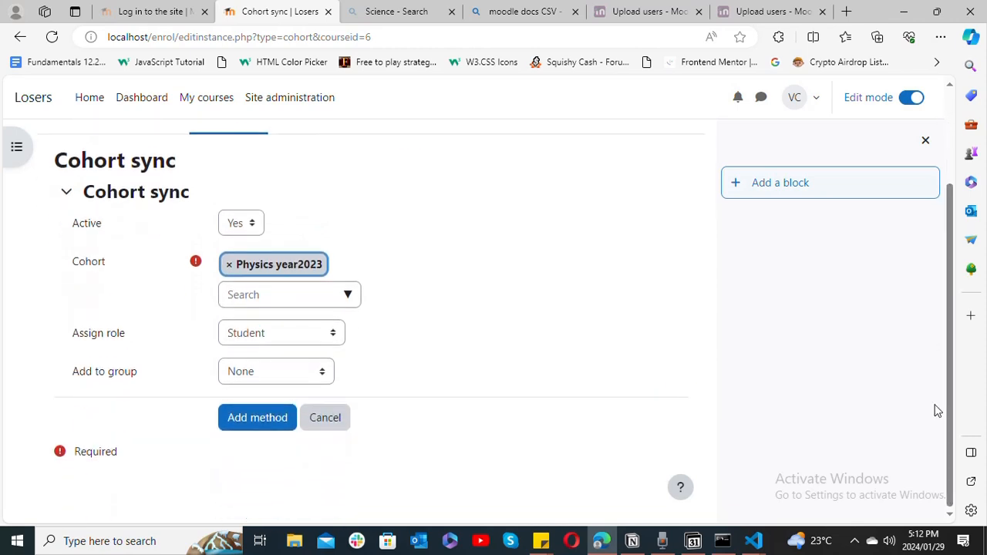
left_click(250, 429)
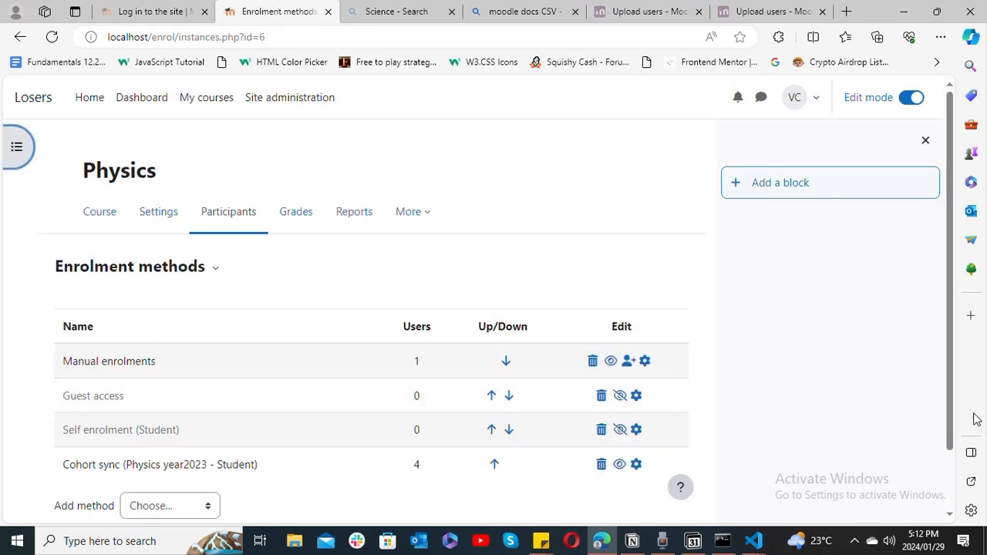
Step: Review the settings of the Physics year2023 cohort sync method and return to the enrolment methods list
scroll(952, 425, "down", 1)
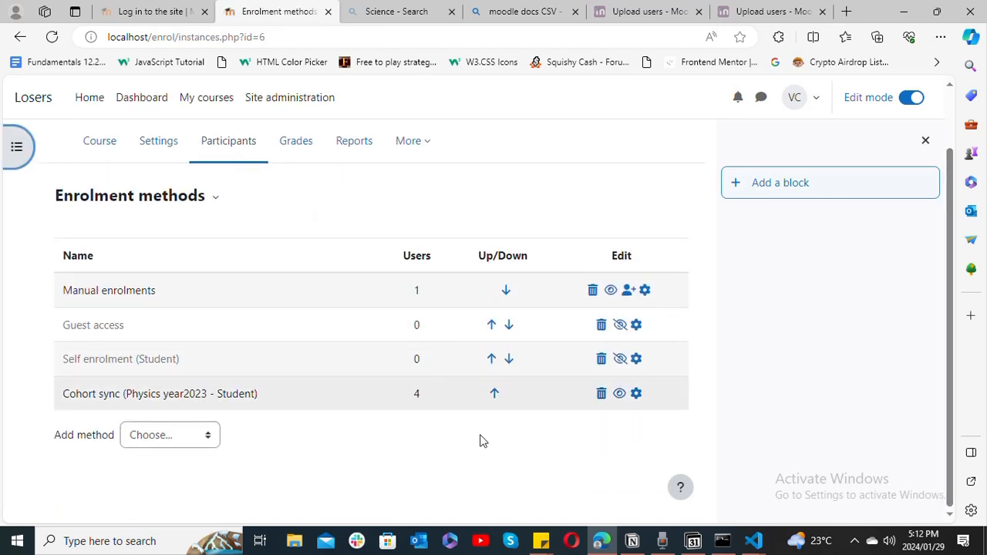
left_click(637, 394)
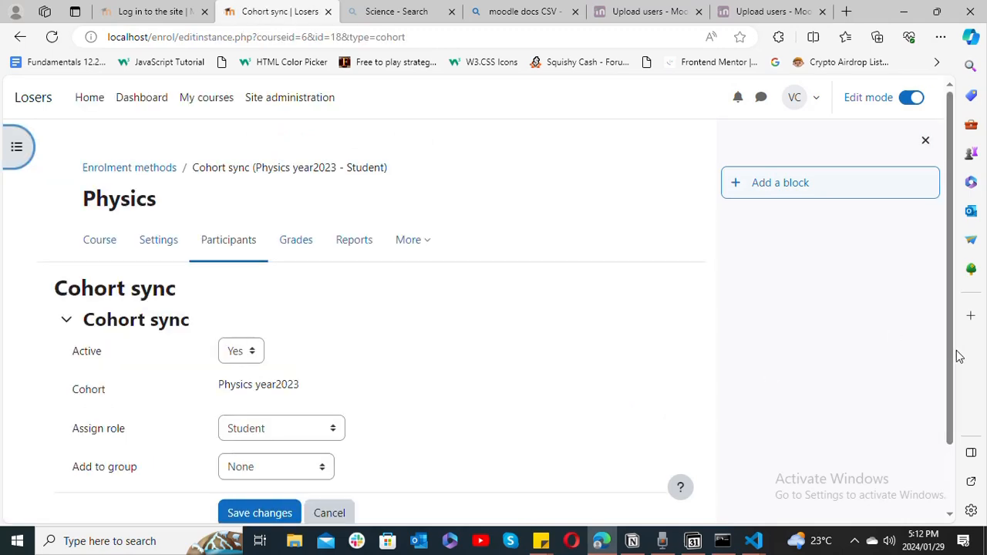
scroll(954, 362, "down", 1)
left_click(89, 244)
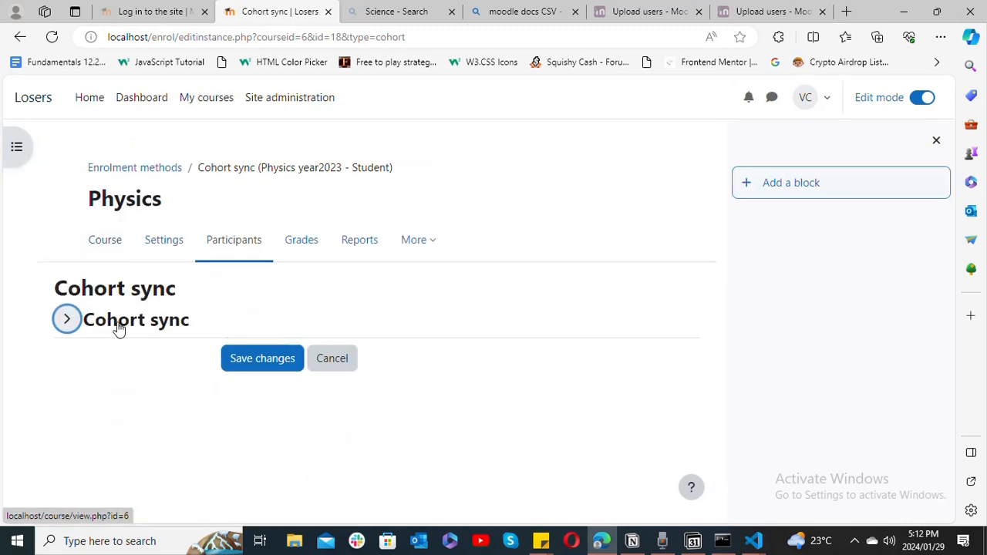
left_click(120, 328)
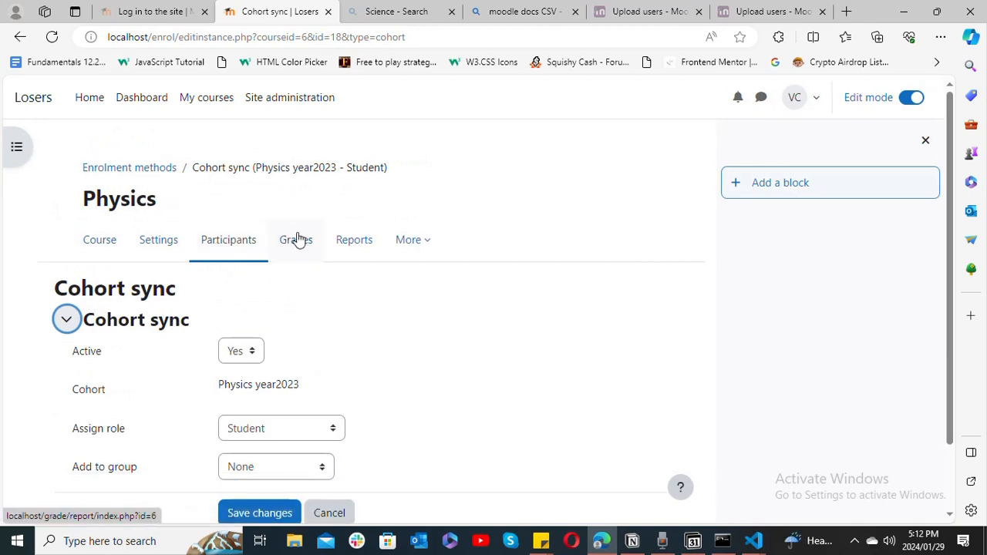
left_click(394, 245)
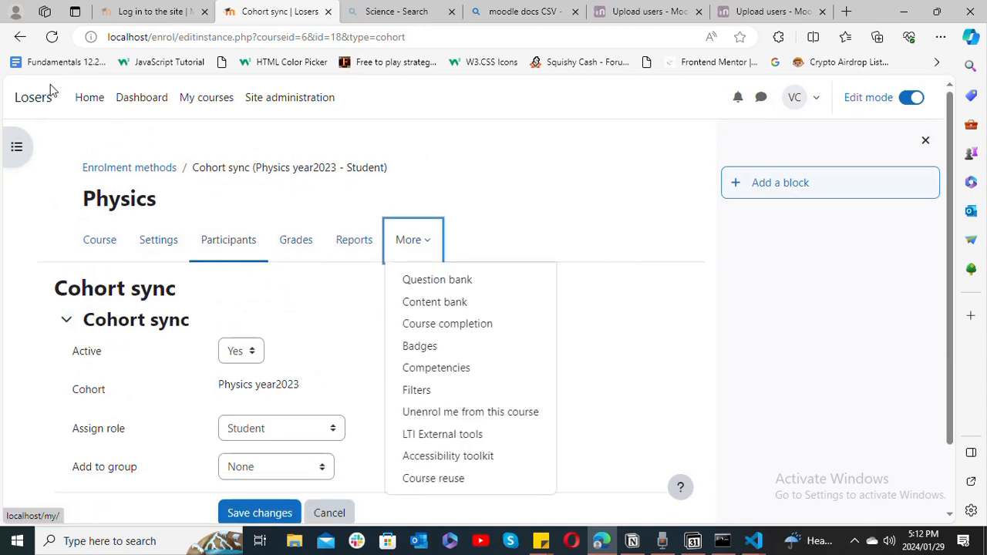
left_click(21, 37)
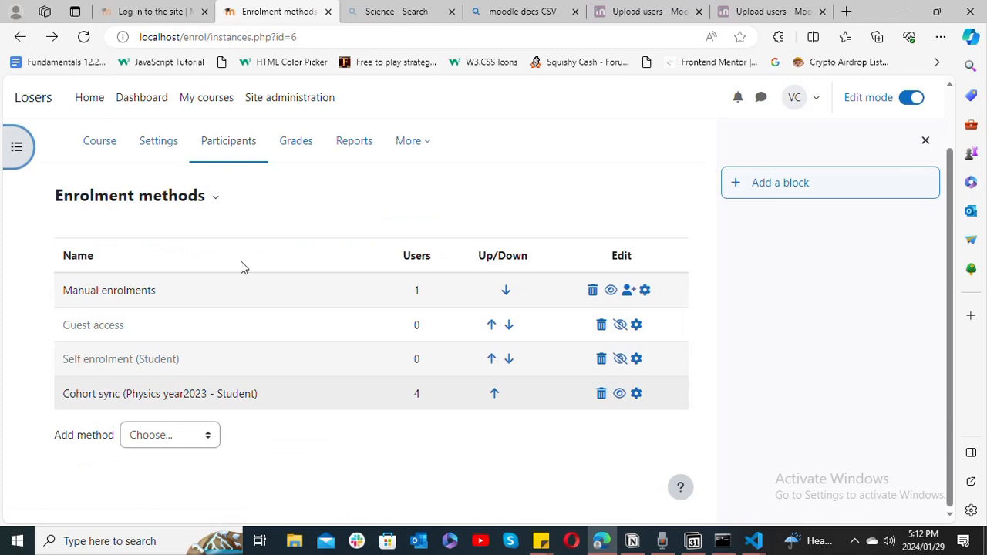
Step: Open the Check permissions page for the Physics course
left_click(188, 198)
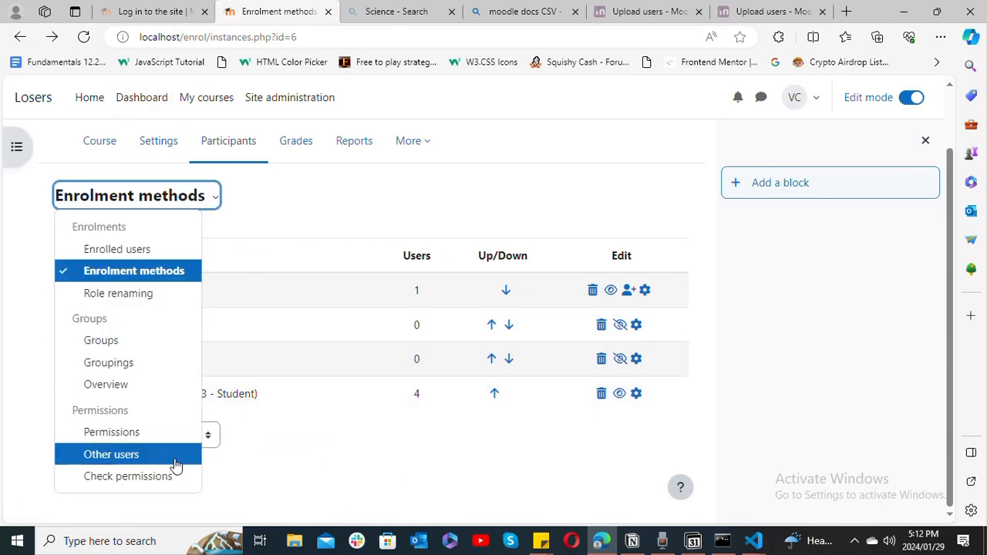
left_click(366, 472)
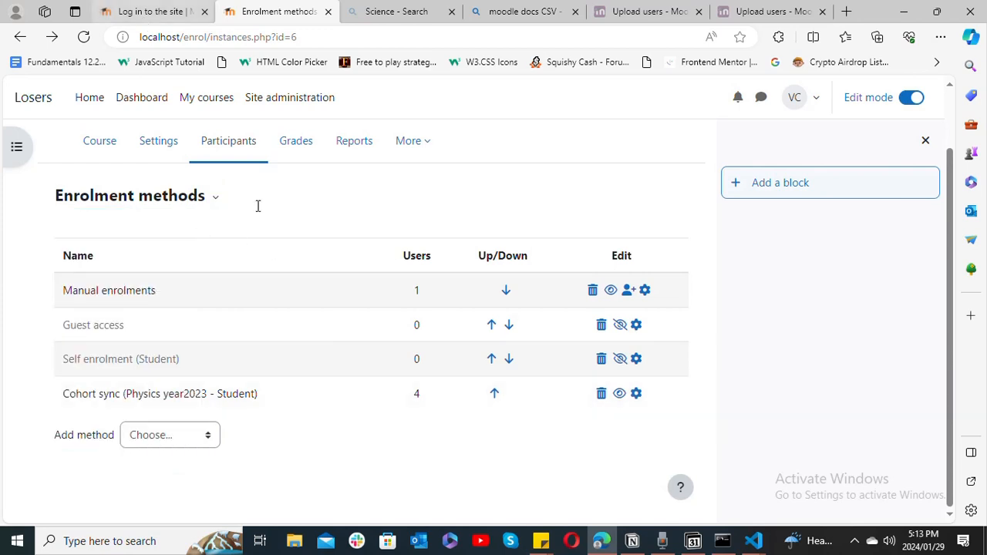
left_click(200, 198)
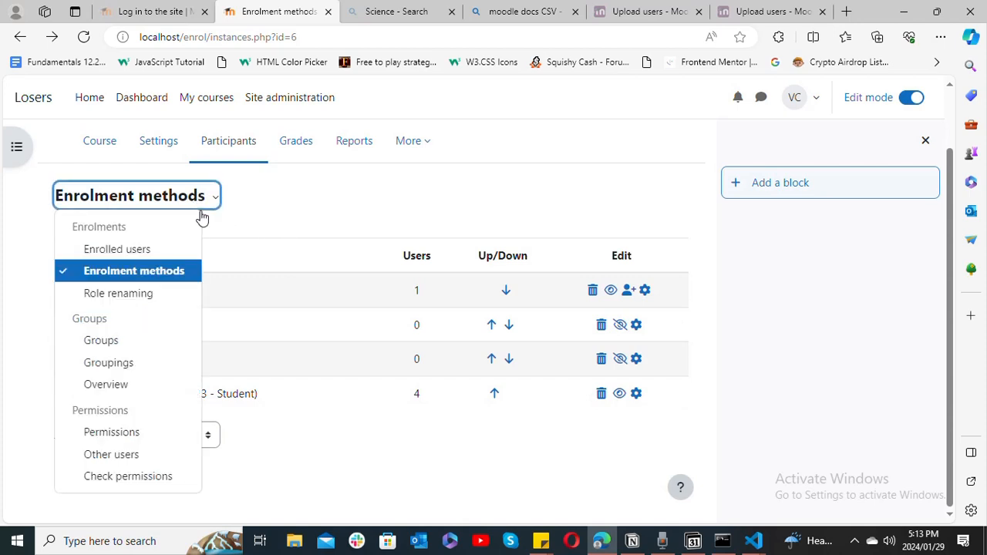
left_click(166, 479)
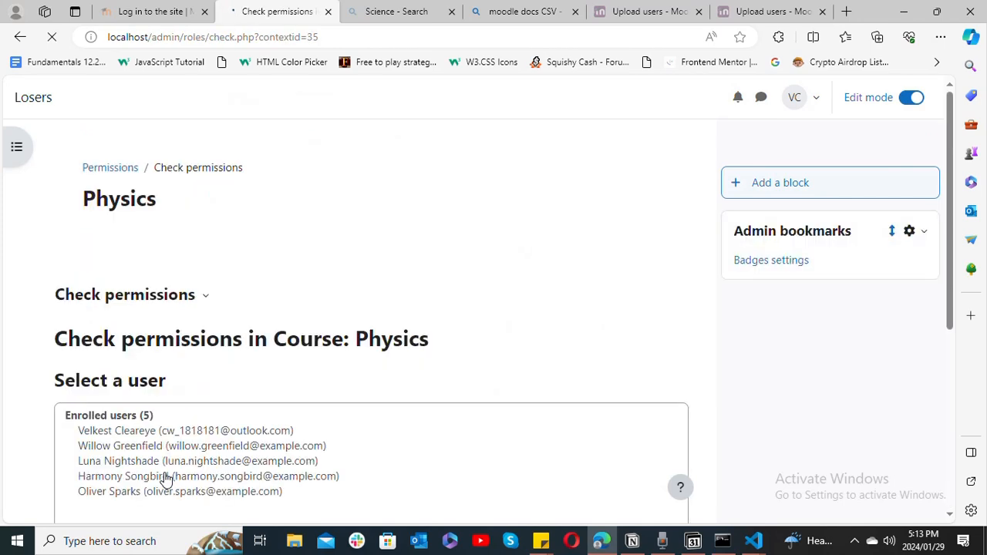
Step: Look through the enrolled and potential users listed for the Physics course permission check
scroll(945, 454, "down", 4)
left_click_drag(945, 453, 944, 484)
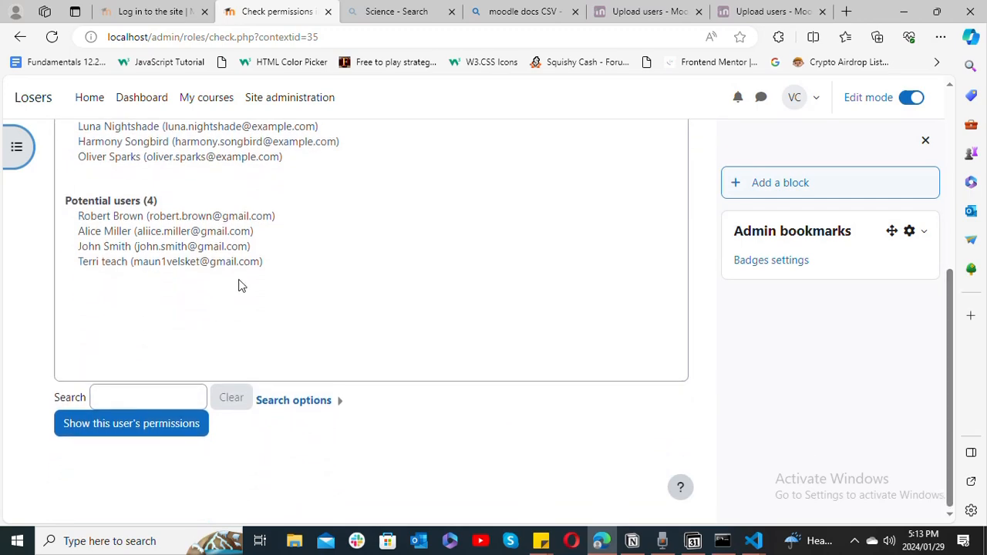
left_click_drag(950, 428, 939, 295)
left_click(167, 212)
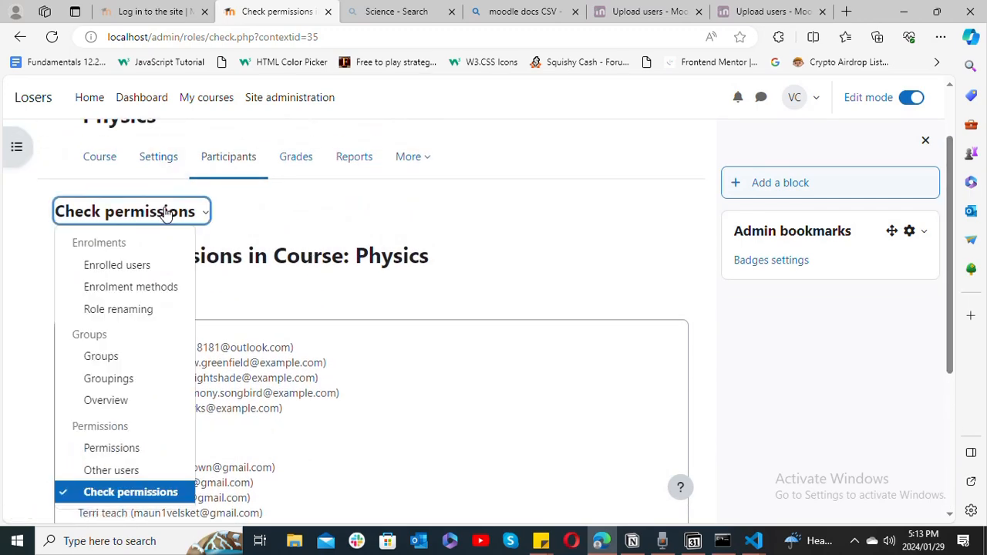
left_click(339, 239)
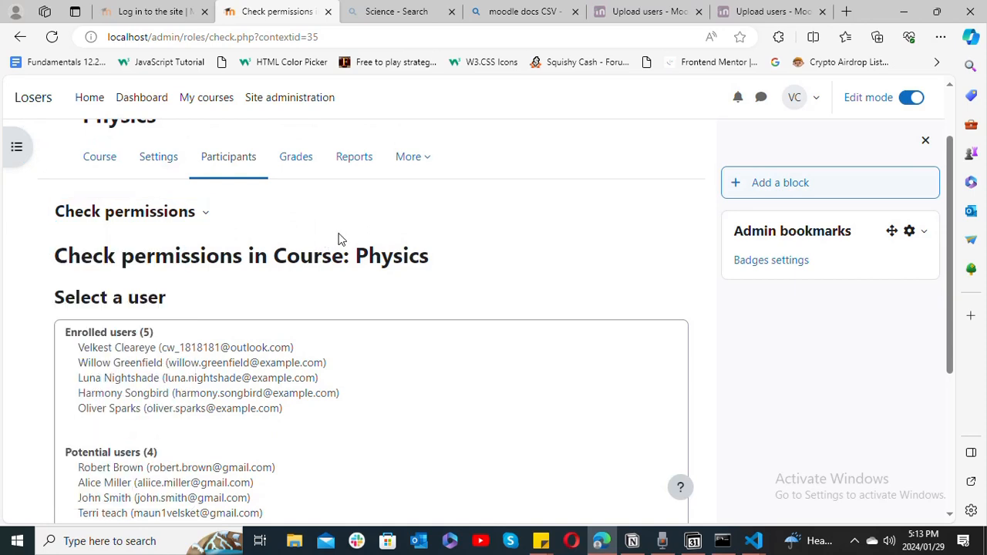
left_click(68, 332)
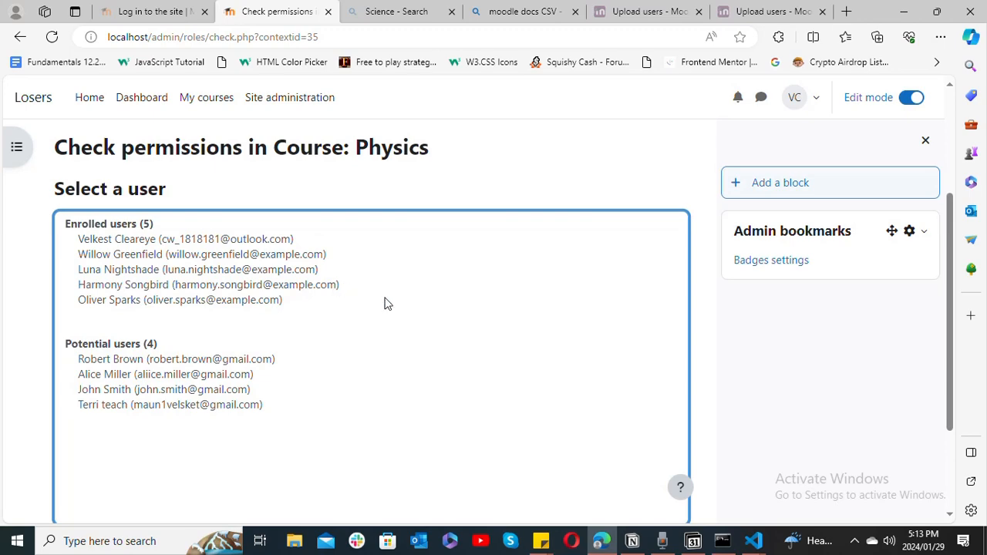
scroll(936, 319, "up", 3)
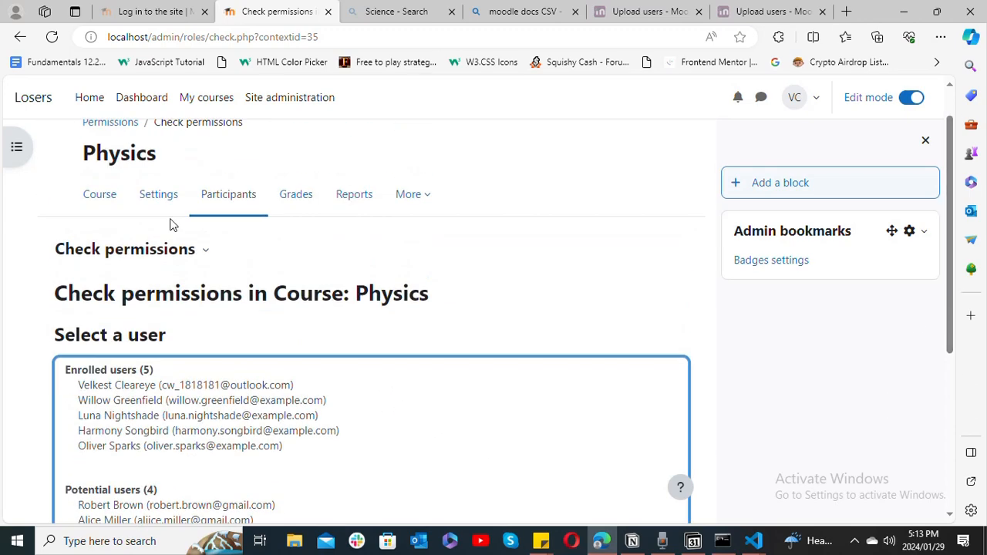
left_click(190, 250)
left_click(314, 281)
scroll(914, 377, "down", 4)
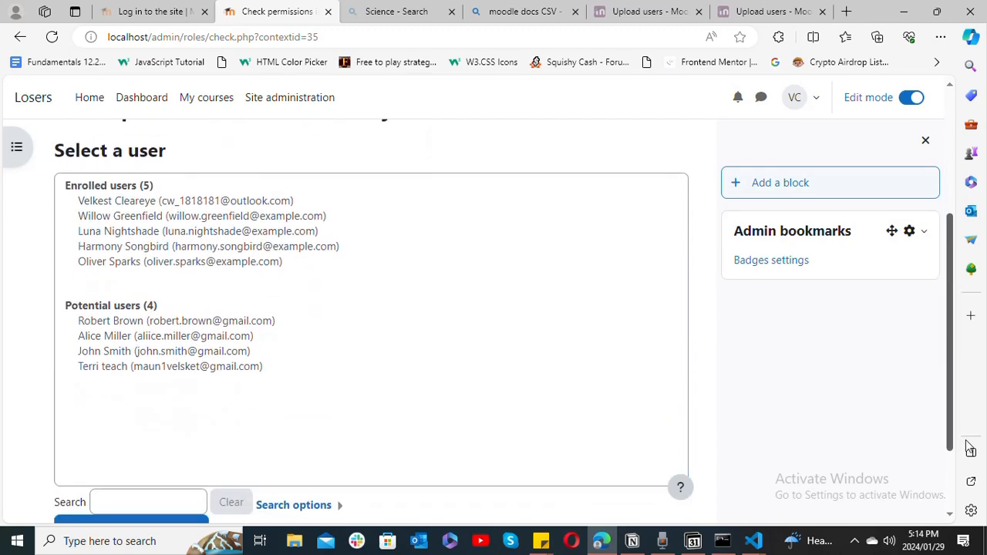
left_click(163, 402)
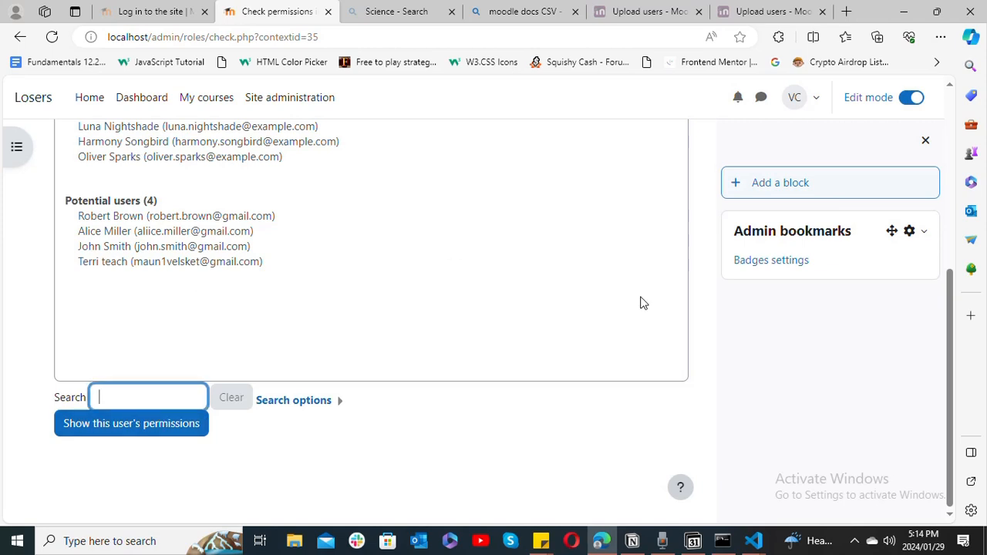
scroll(262, 239, "up", 2)
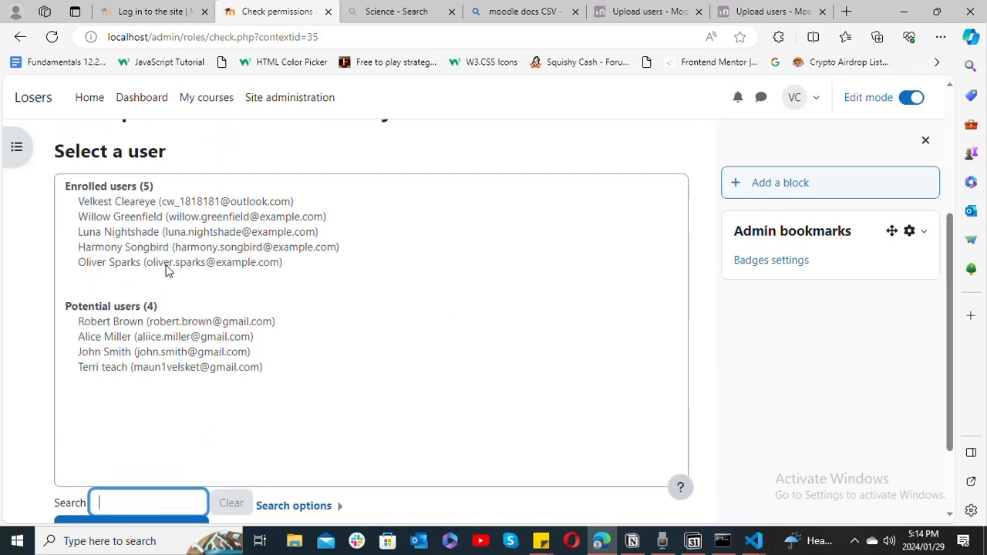
Step: Show the Physics course permissions of the last listed enrolled user and review the assigned roles
left_click(167, 263)
left_click_drag(953, 425, 954, 475)
left_click(136, 456)
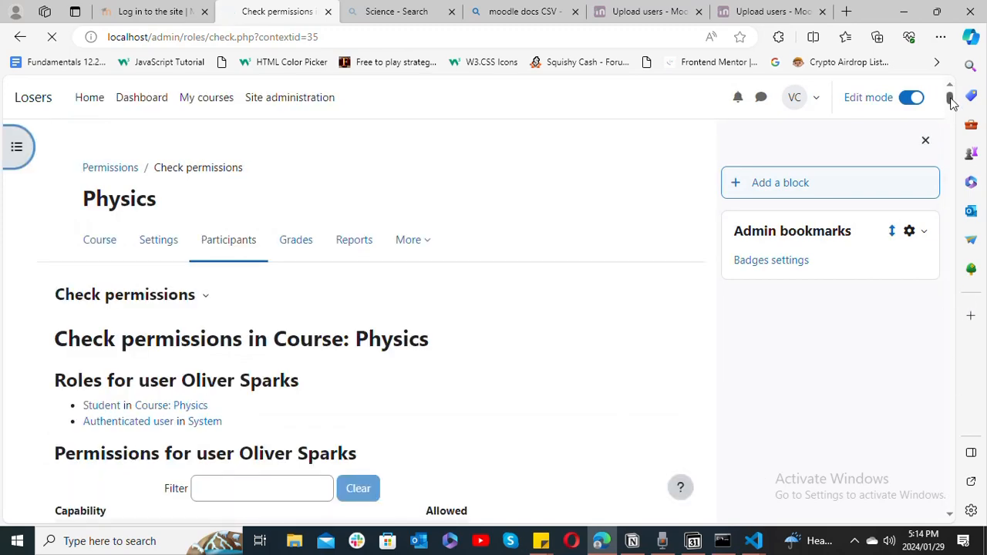
mouse_move(951, 98)
left_mouse_down()
mouse_move(952, 114)
mouse_move(952, 105)
left_mouse_up()
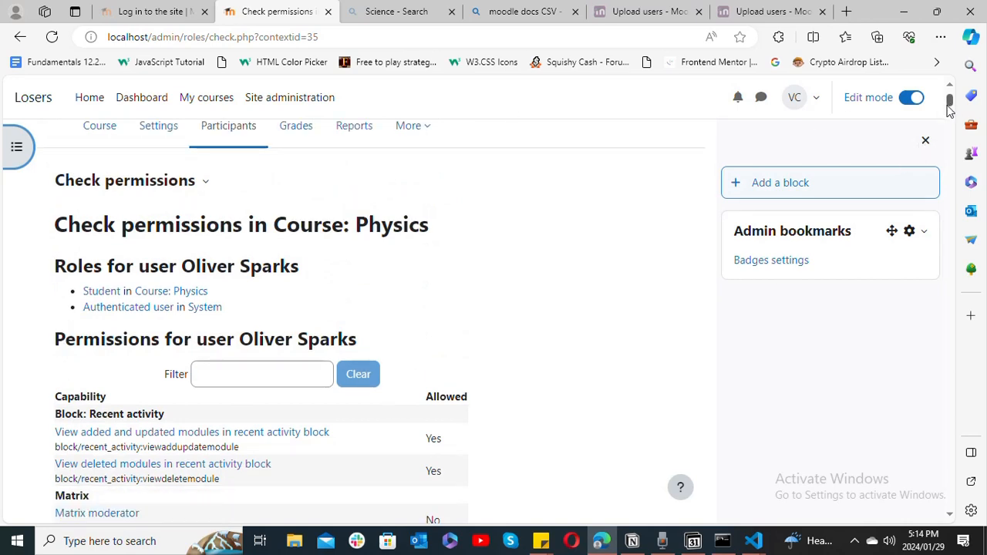
Step: Look through the last enrolled user's capability list and the Physics course Permissions page, ending back at the permission check
left_click_drag(948, 110, 950, 114)
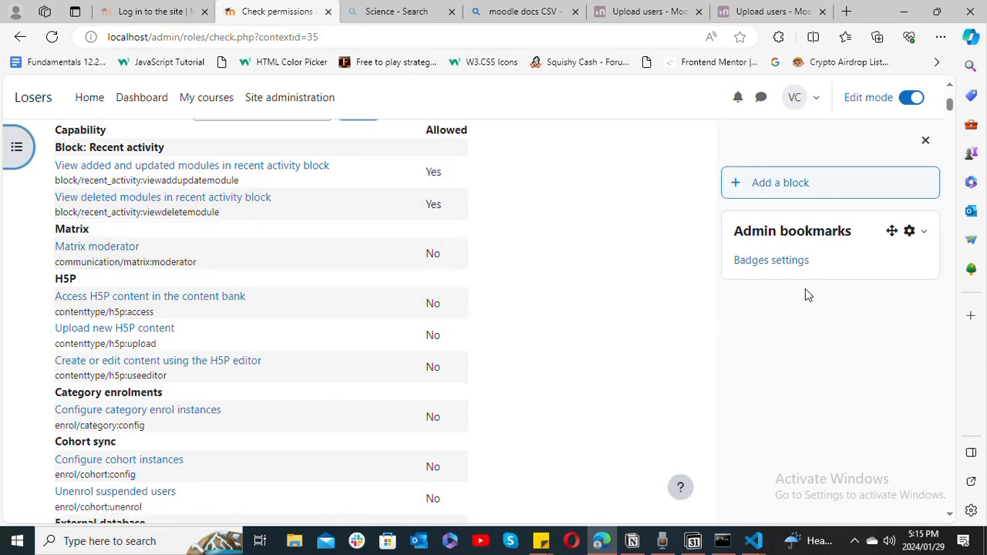
mouse_move(950, 108)
left_mouse_down()
mouse_move(955, 115)
mouse_move(953, 106)
left_mouse_up()
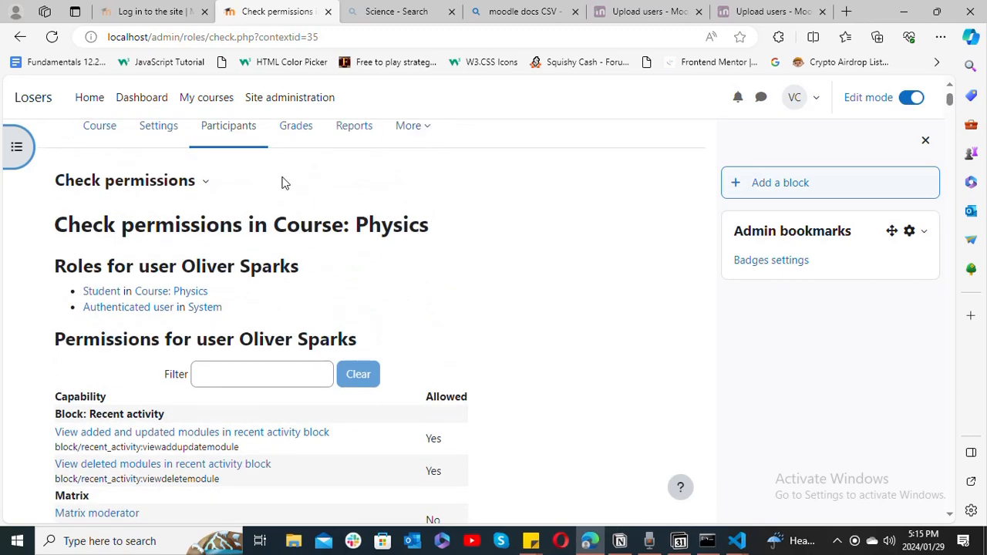
left_click(101, 181)
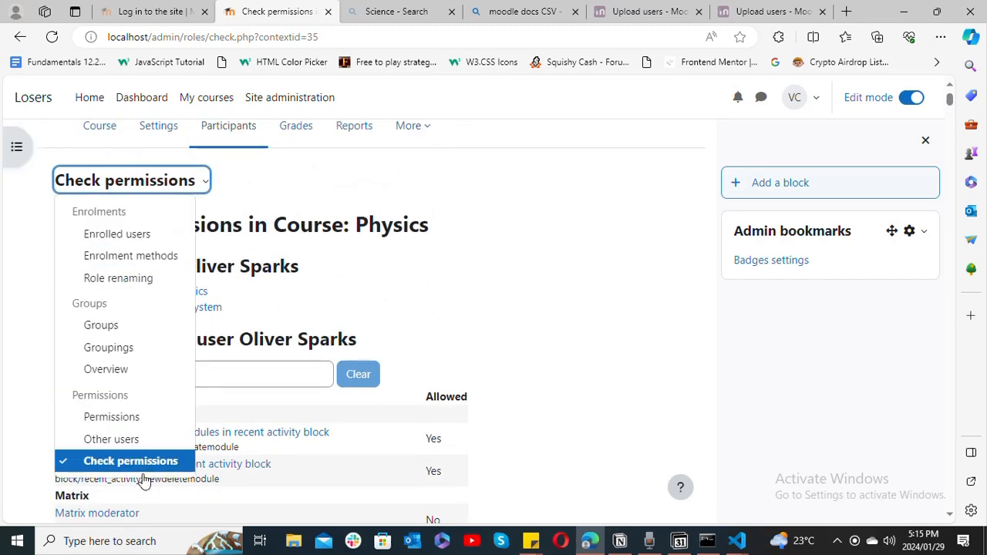
left_click(152, 416)
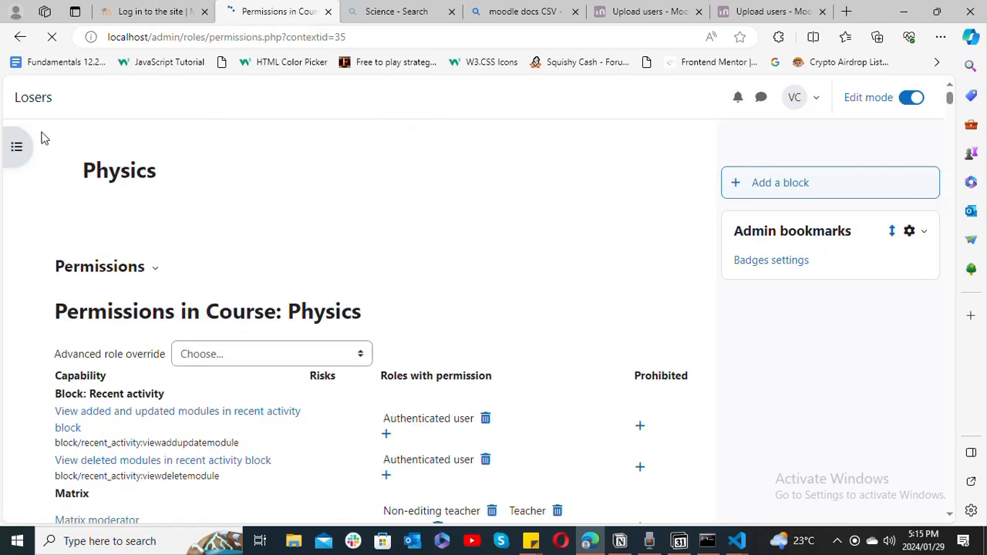
key("alt+Left")
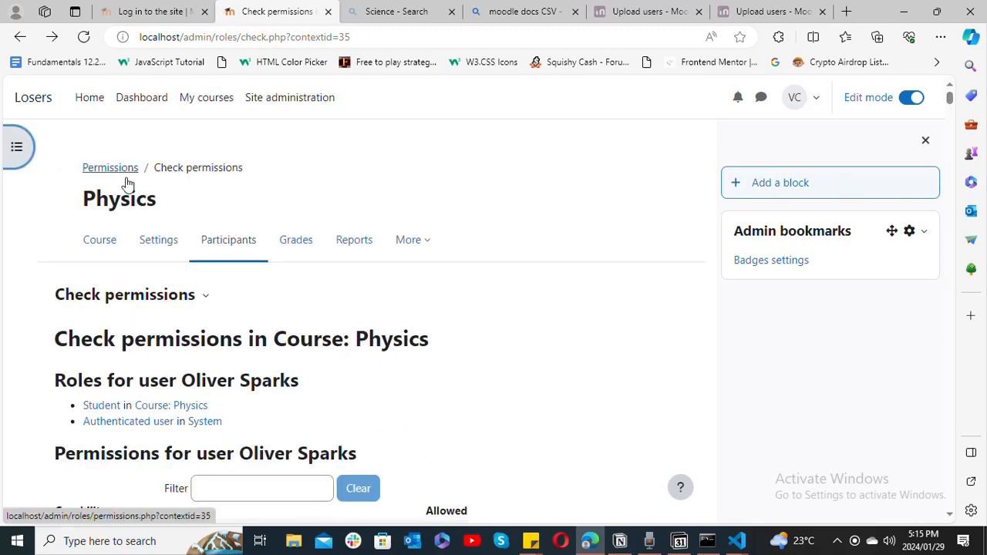
Step: Open the Physics course participants list and select the last listed participant
left_click(111, 243)
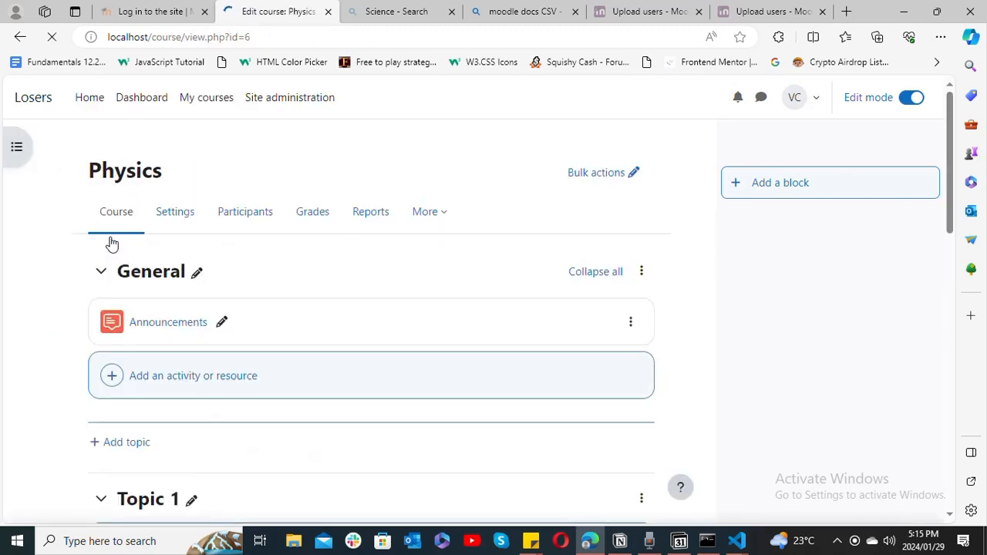
left_click(224, 210)
scroll(930, 292, "down", 4)
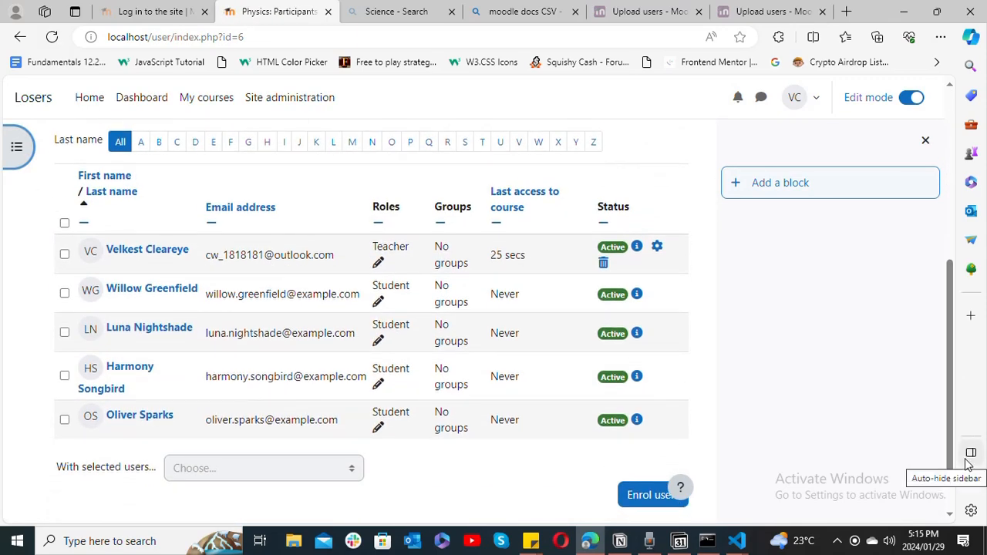
left_click(65, 420)
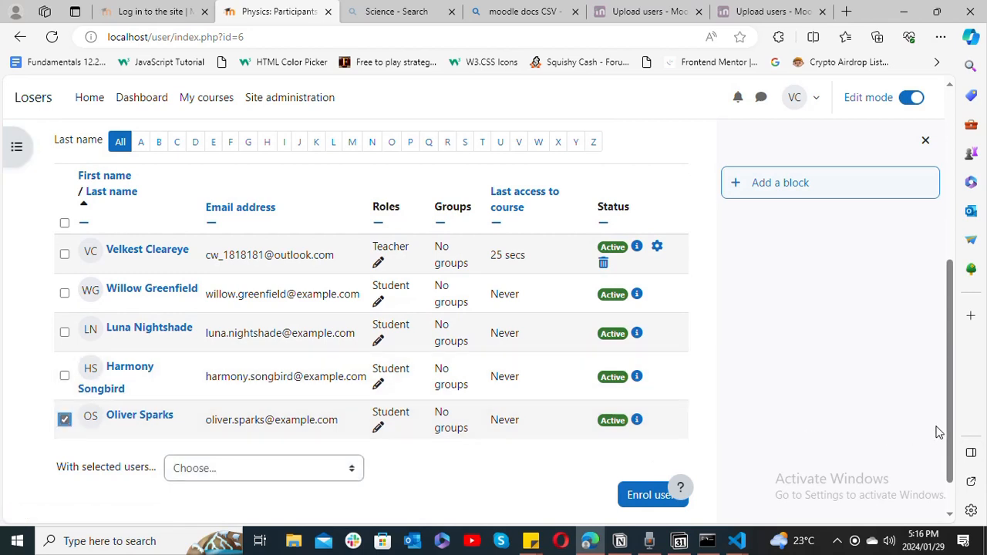
mouse_move(949, 437)
left_mouse_down()
mouse_move(951, 466)
mouse_move(949, 420)
left_mouse_up()
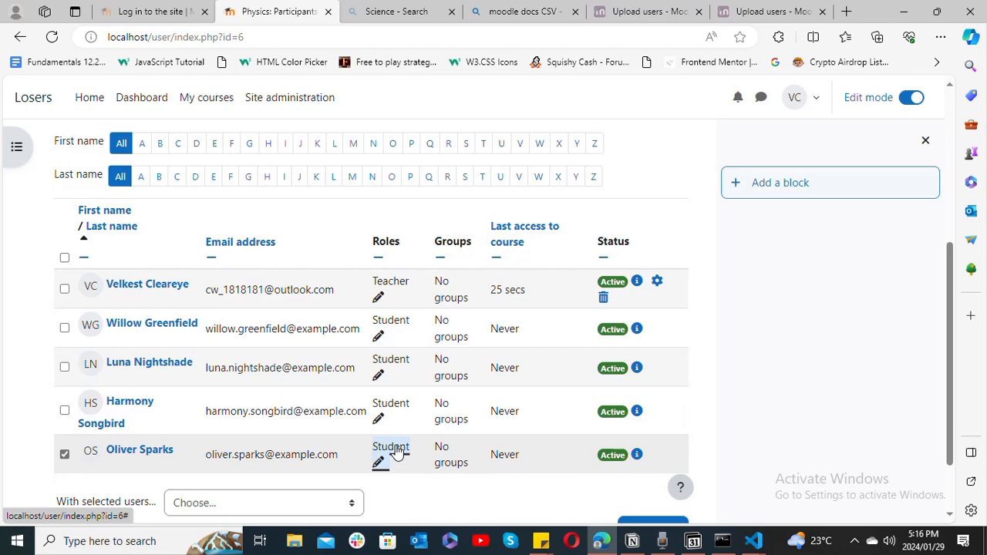
Step: Try to add the Teacher role alongside Student in the last listed participant's role assignments
left_click(397, 451)
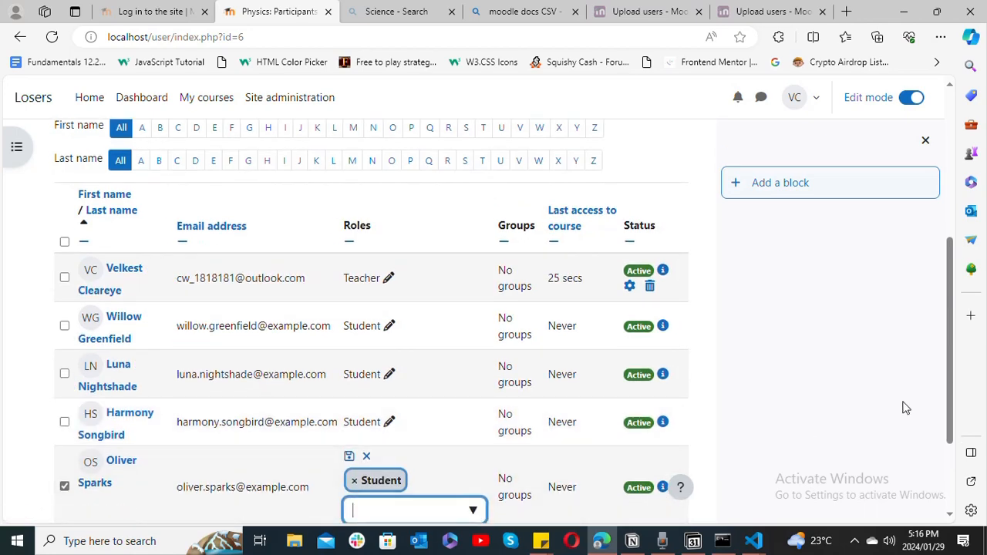
scroll(900, 408, "down", 2)
type("t")
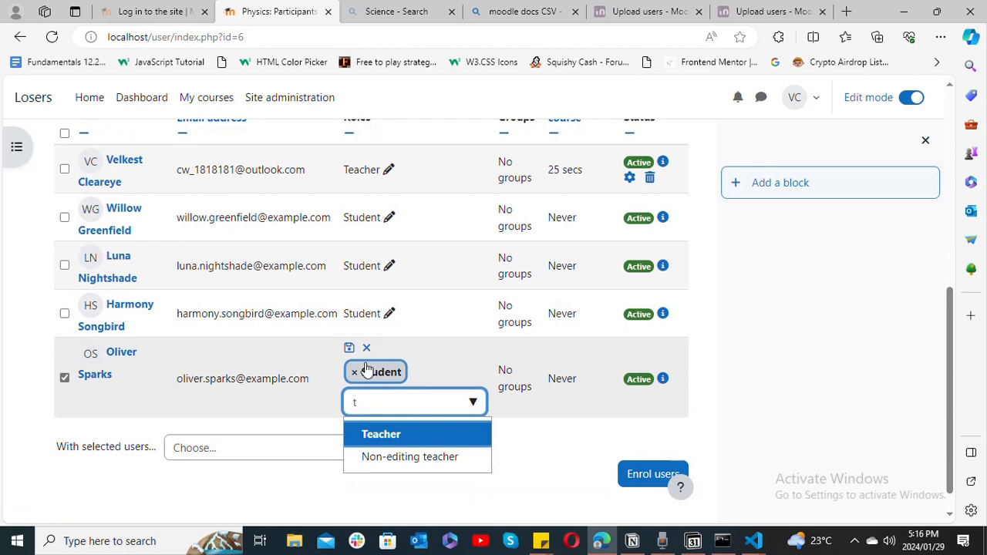
left_click(435, 436)
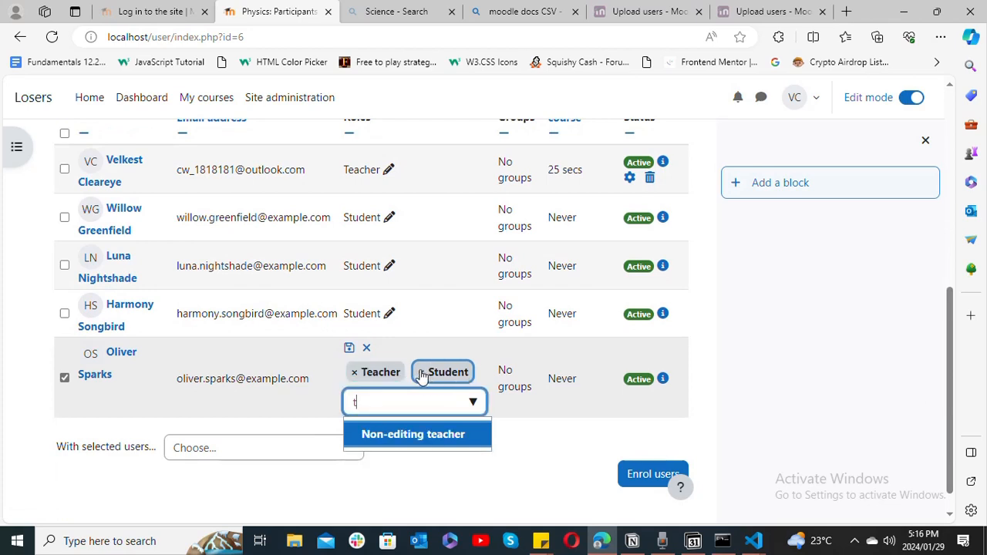
key("BackSpace")
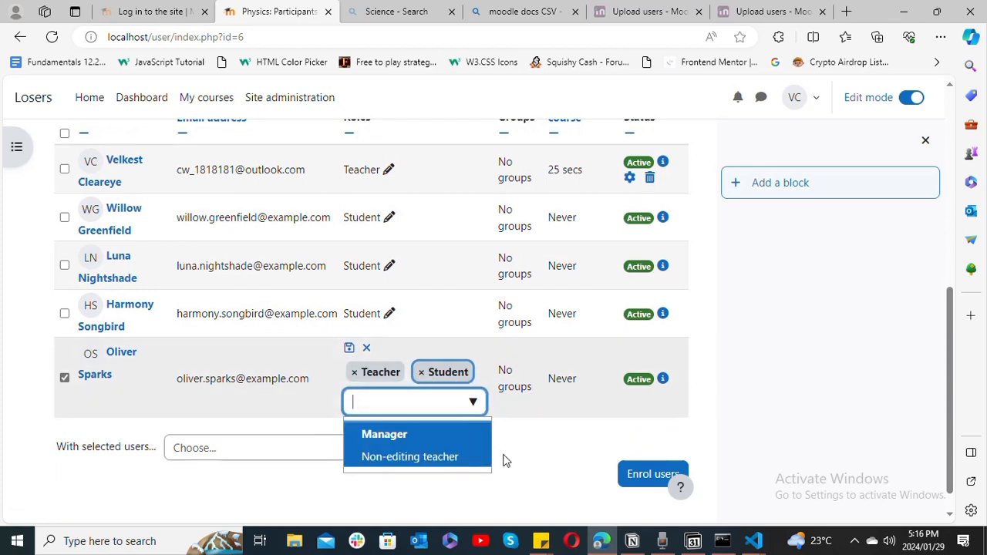
left_click(491, 461)
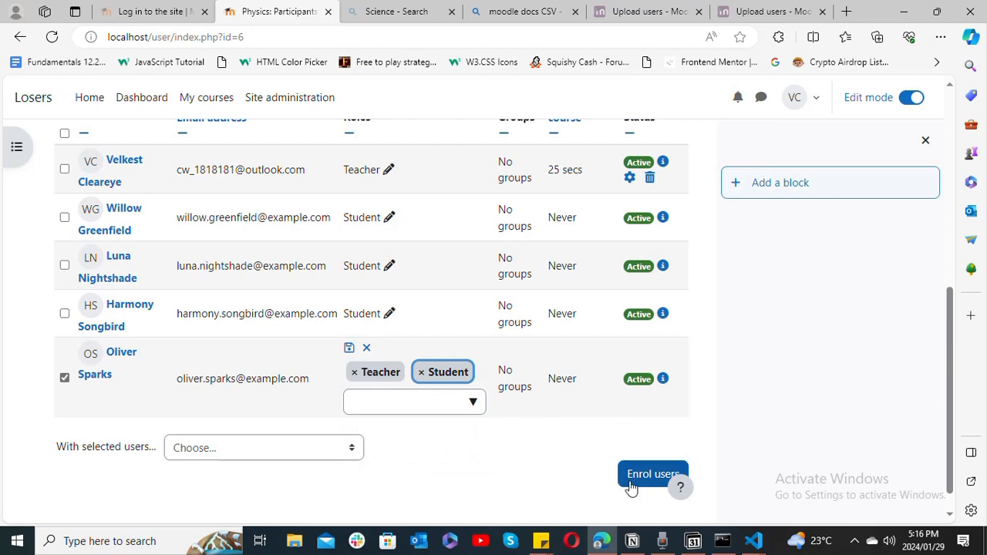
Step: Set up a new enrolment for the last listed participant in the Physics course with the Teacher role
scroll(771, 432, "down", 1)
left_click(653, 449)
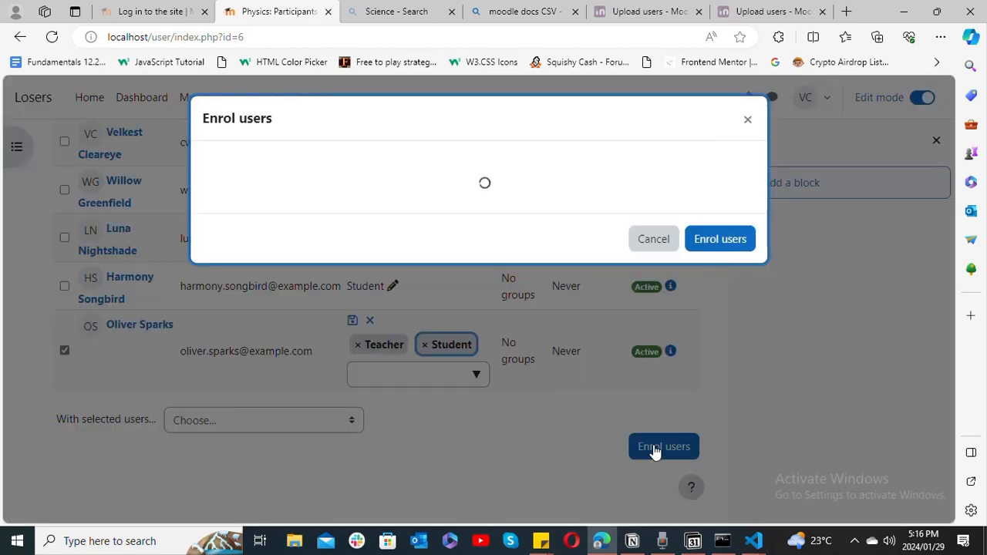
left_click(468, 233)
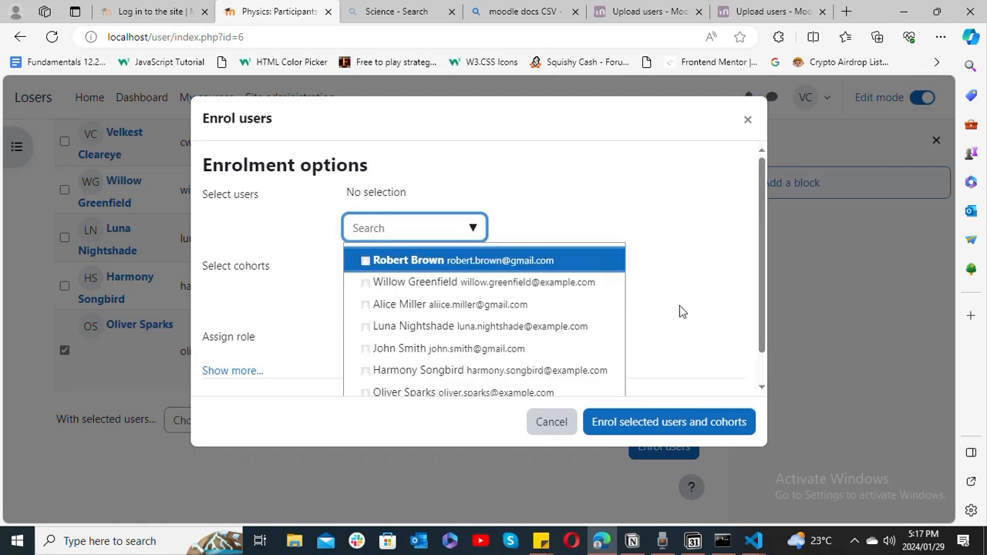
left_click(501, 393)
left_click(563, 227)
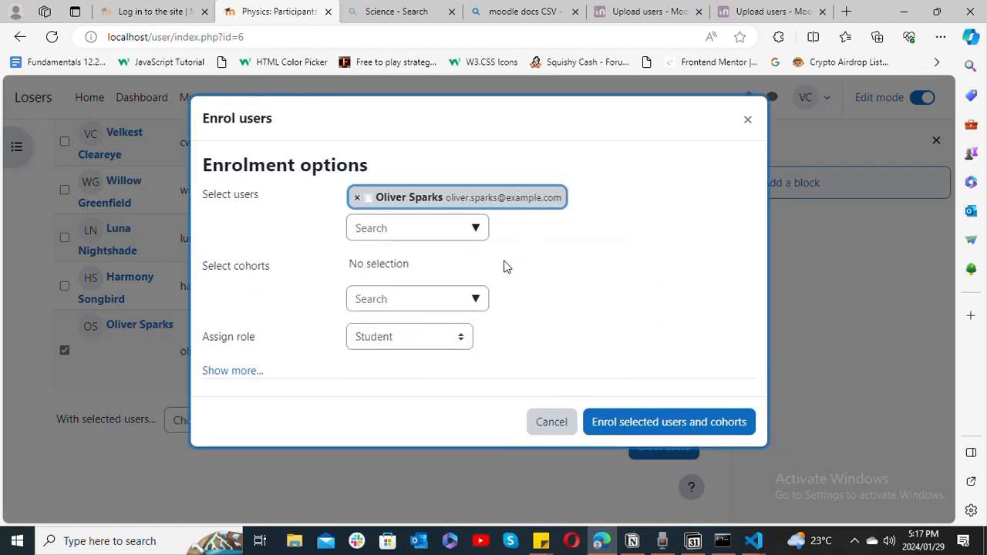
left_click(459, 339)
left_click(409, 377)
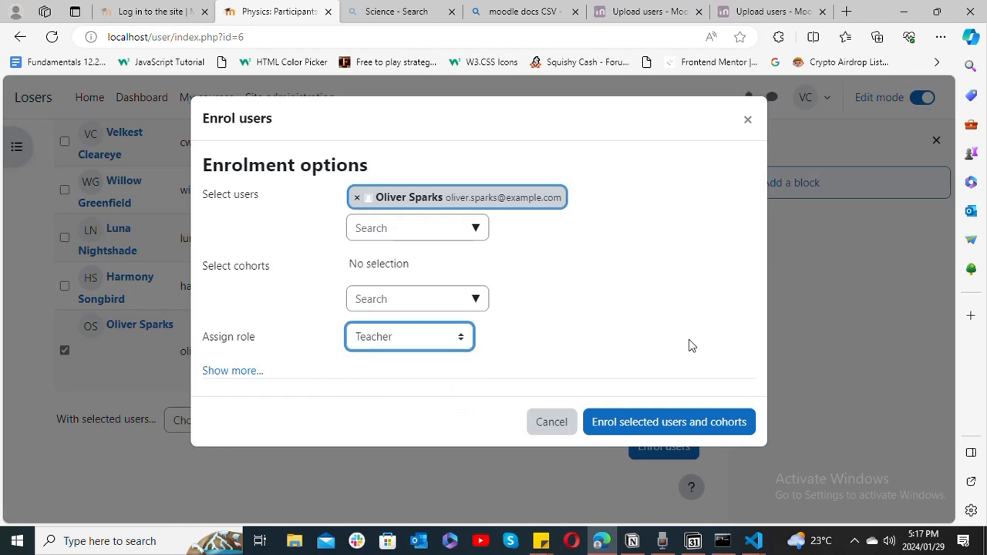
Step: Add the Physics year2023 cohort to the enrolment and enrol the selected user and cohort
left_click(477, 301)
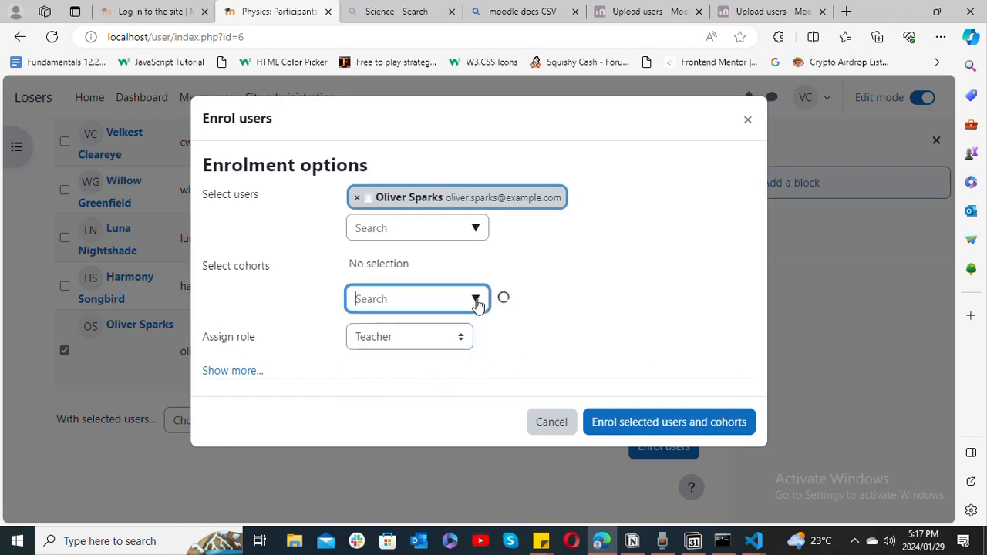
key("Return")
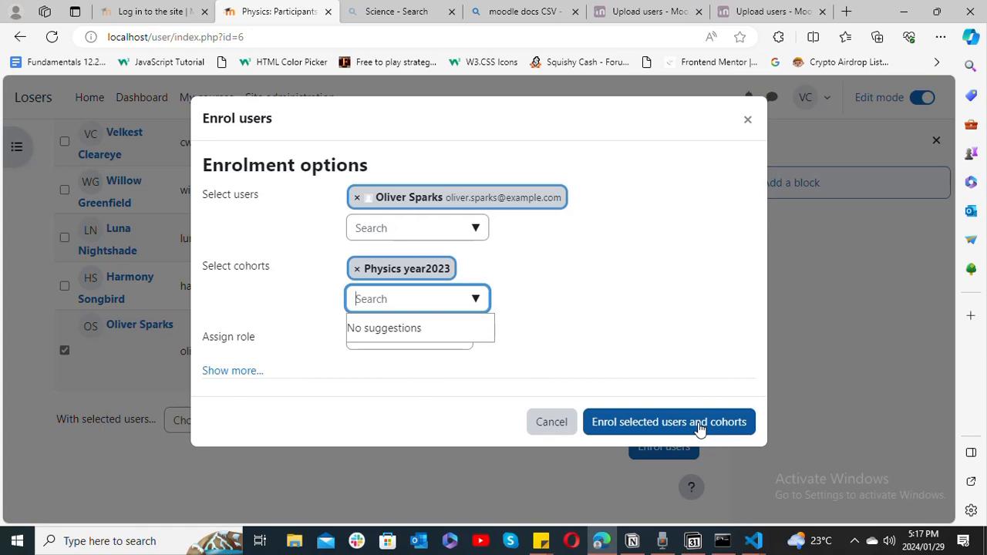
left_click(668, 422)
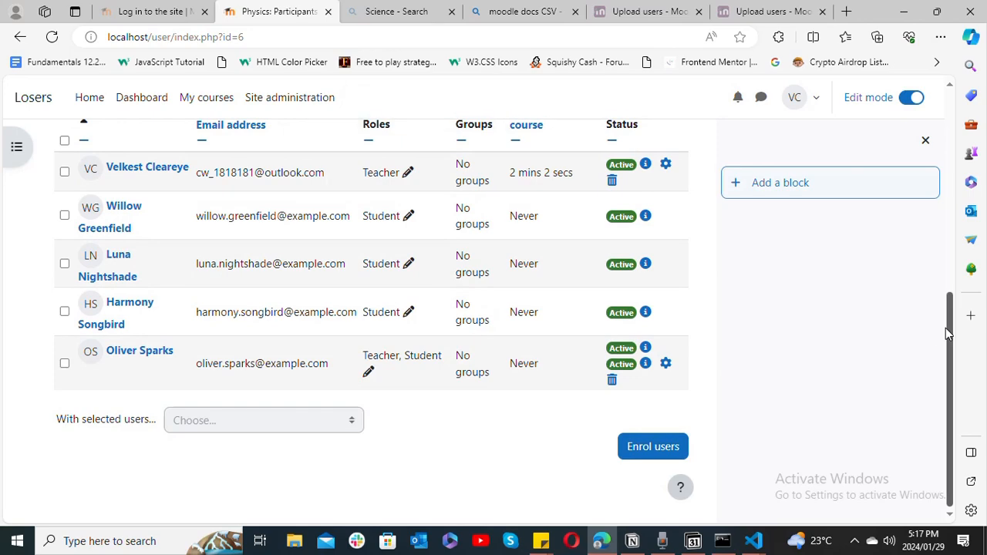
Step: Unenrol the first listed participant, who holds only the Teacher role, from the Physics course
left_click_drag(945, 356, 943, 278)
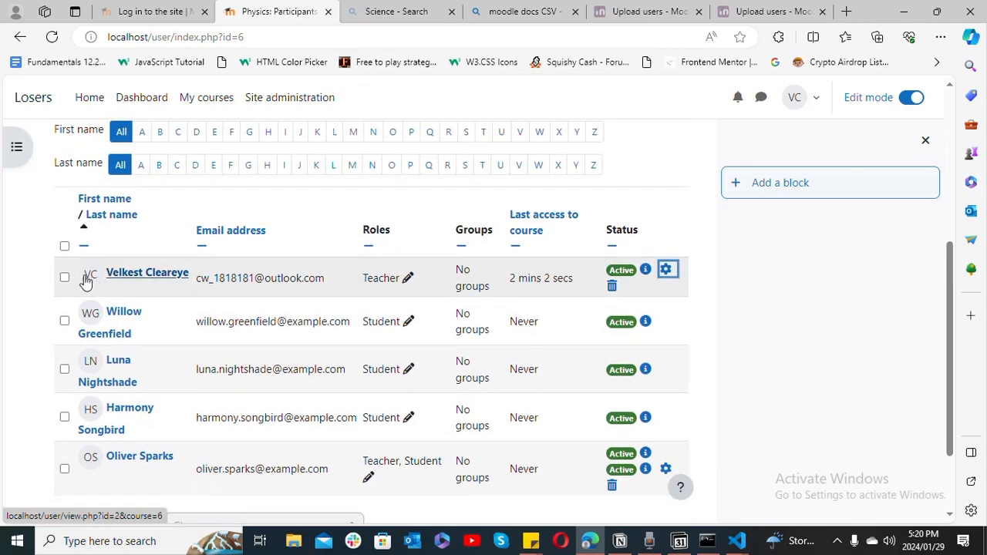
left_click(64, 276)
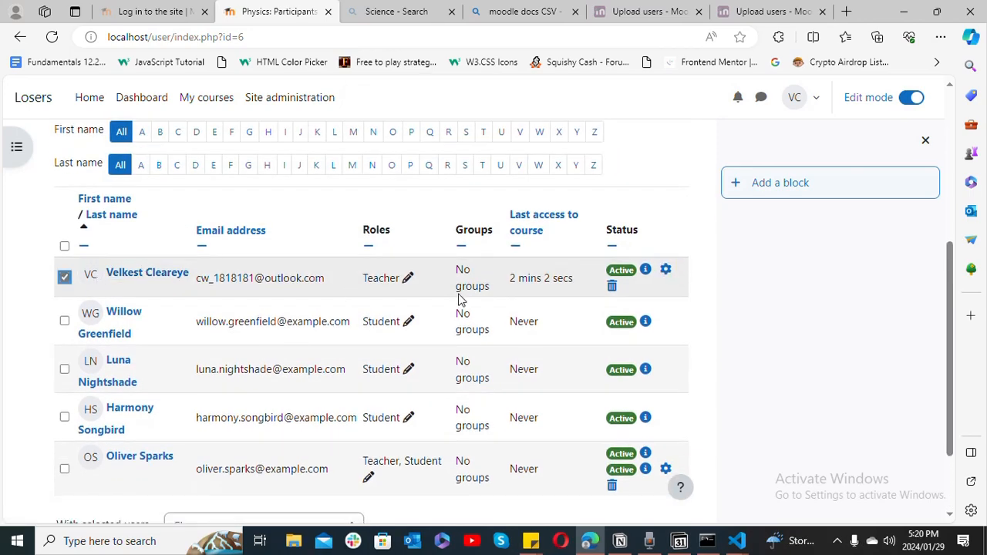
left_click(617, 291)
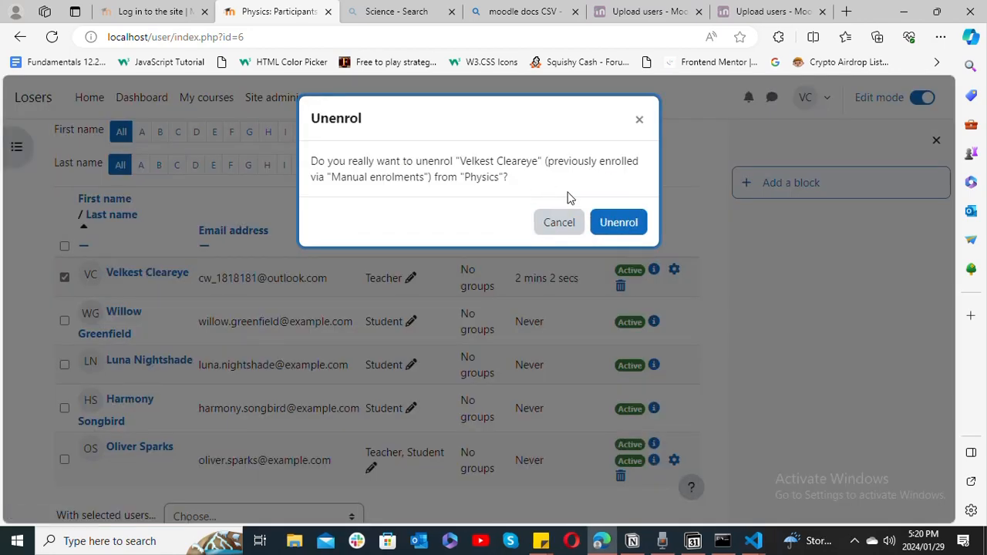
left_click(609, 221)
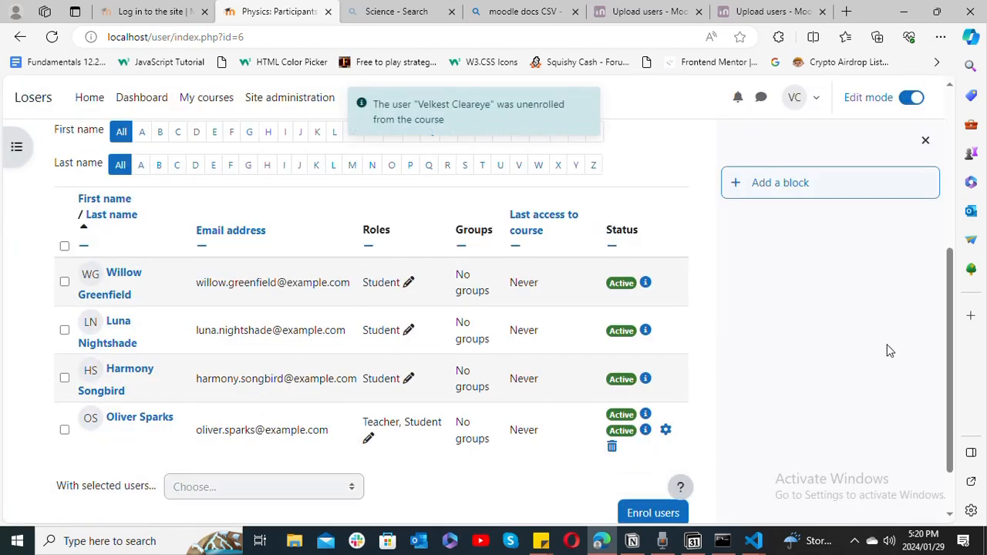
Step: Open the Site home settings in the general site administration
left_click_drag(953, 350, 922, 201)
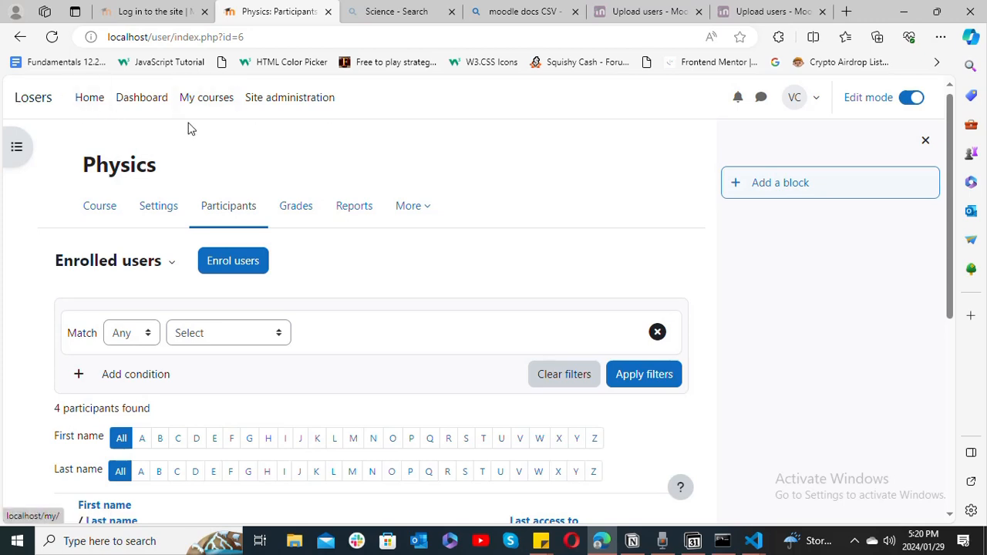
left_click(81, 100)
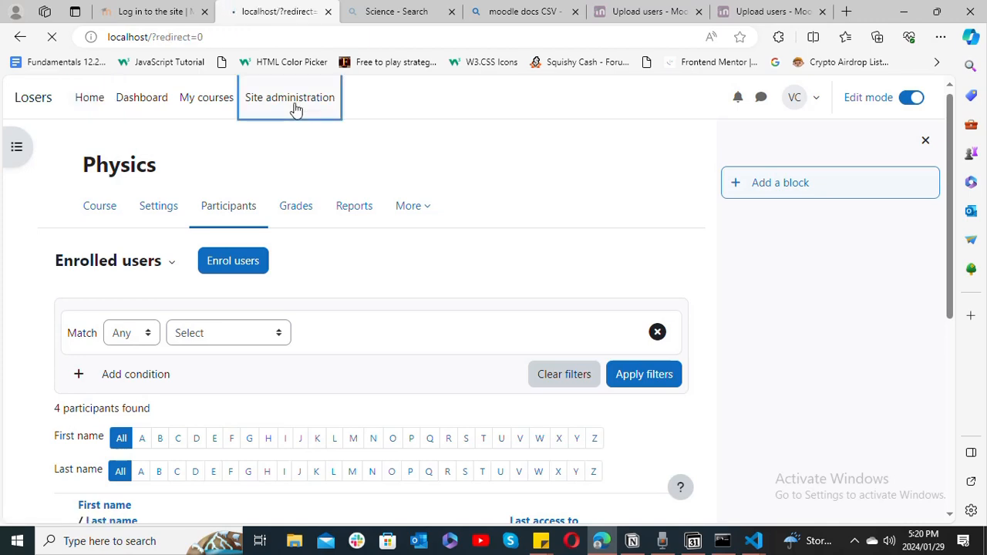
left_click(275, 119)
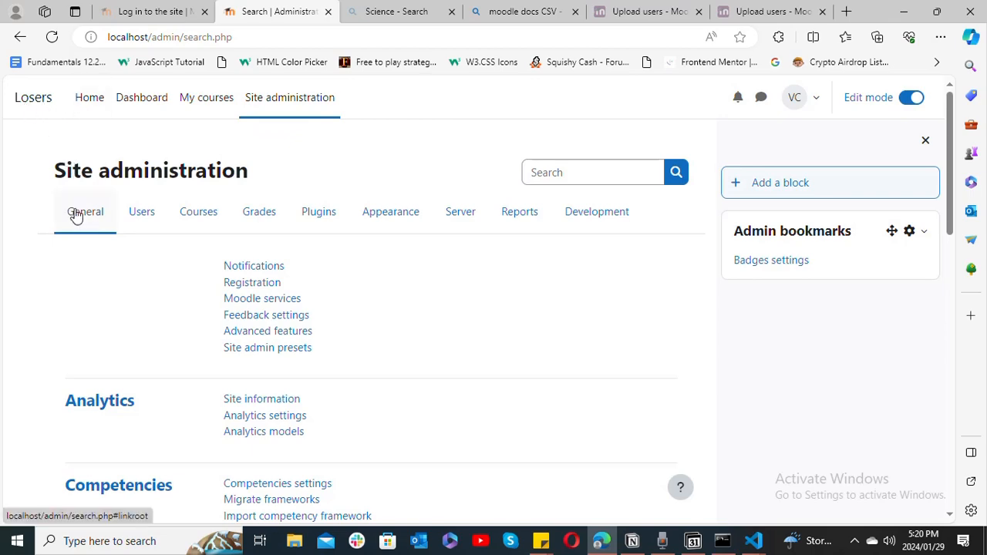
left_click_drag(950, 220, 955, 513)
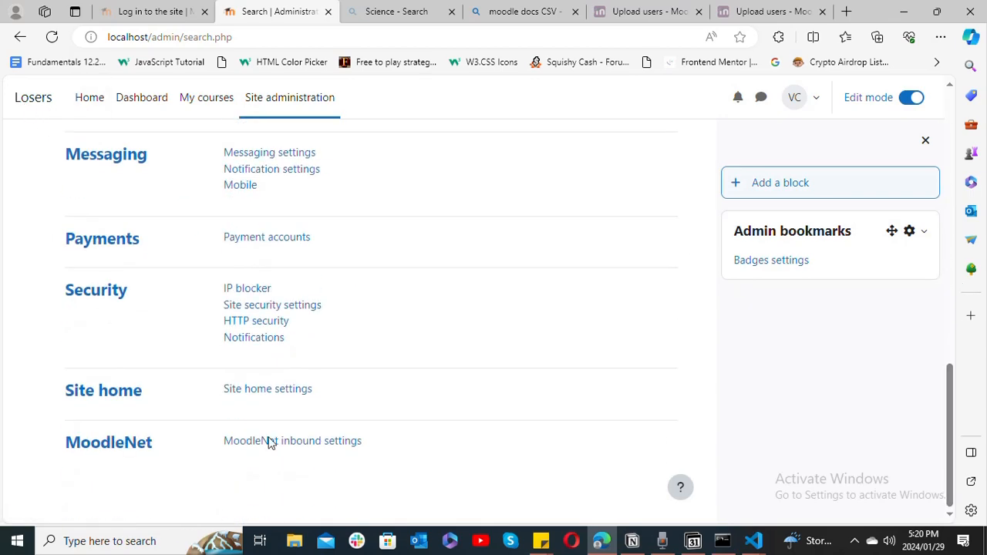
left_click(257, 391)
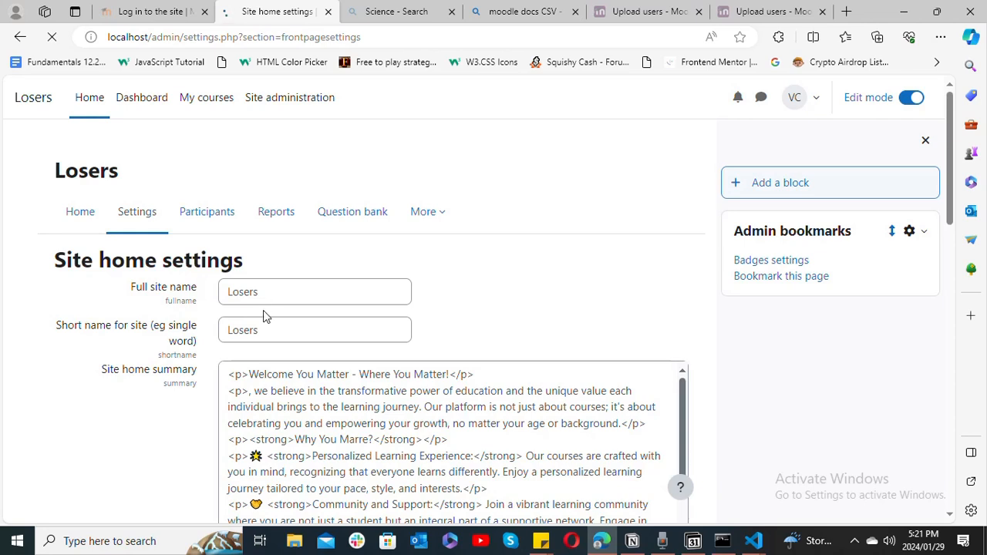
Step: Set both the full site name and the short site name to Winner and save the changes
double_click(249, 324)
type("Winner")
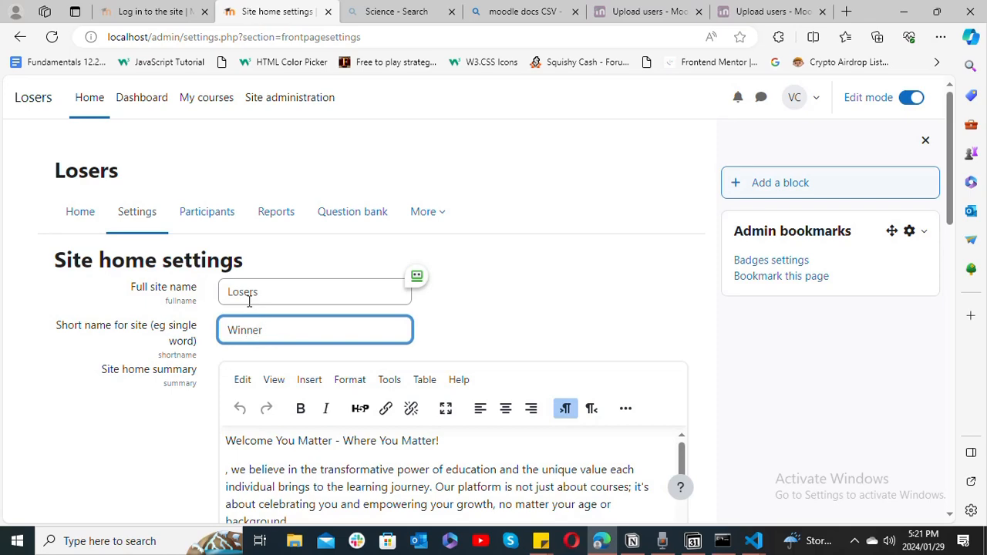
double_click(249, 299)
type("Winner")
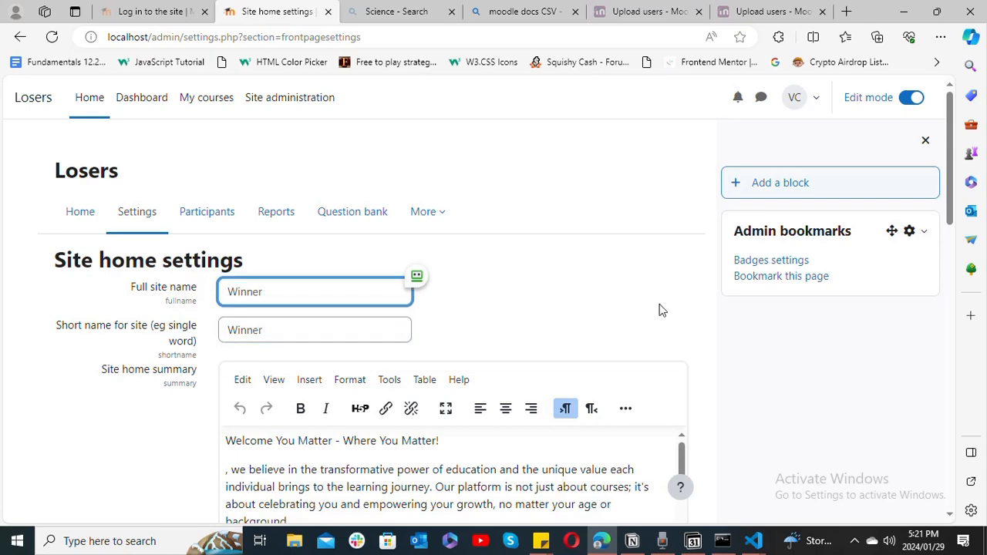
scroll(955, 193, "down", 2)
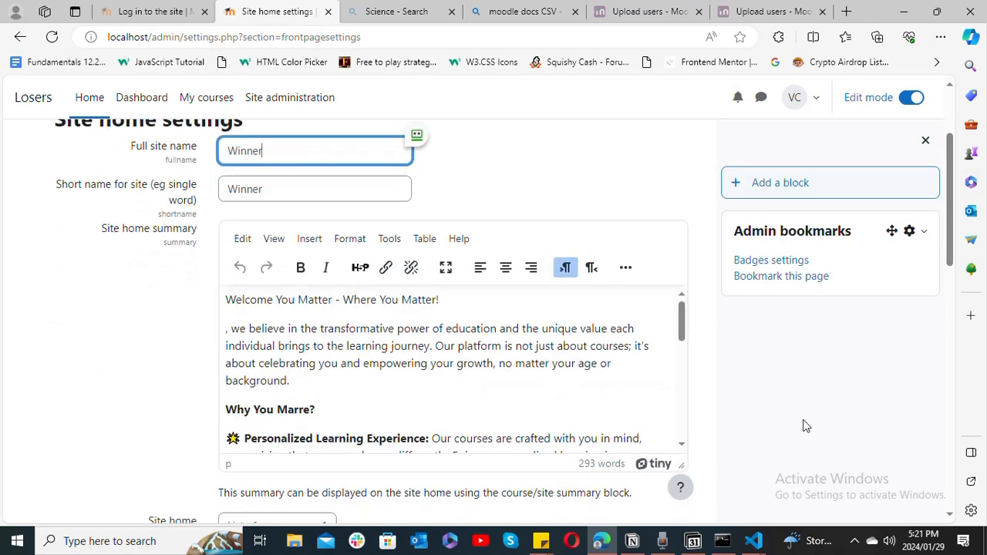
left_click_drag(948, 266, 947, 502)
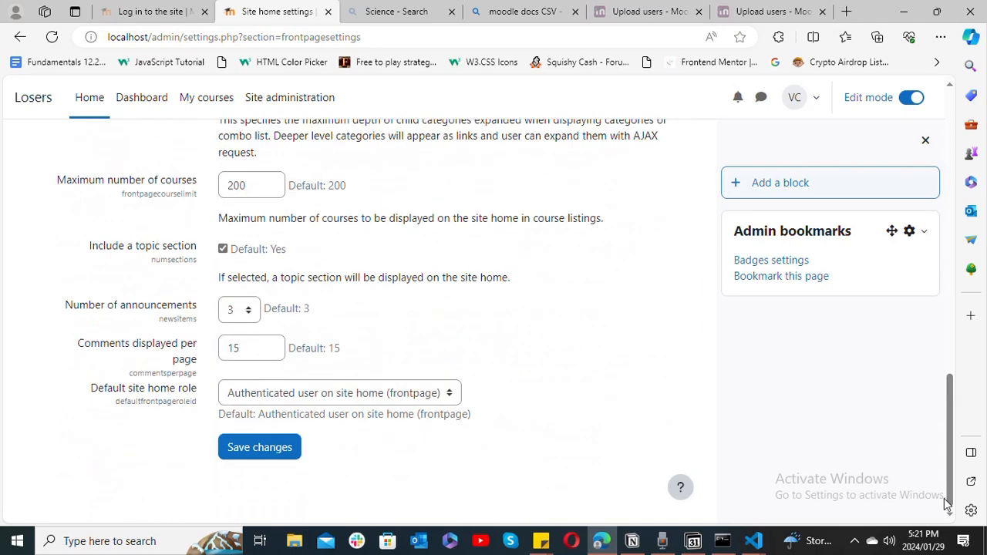
left_click(272, 450)
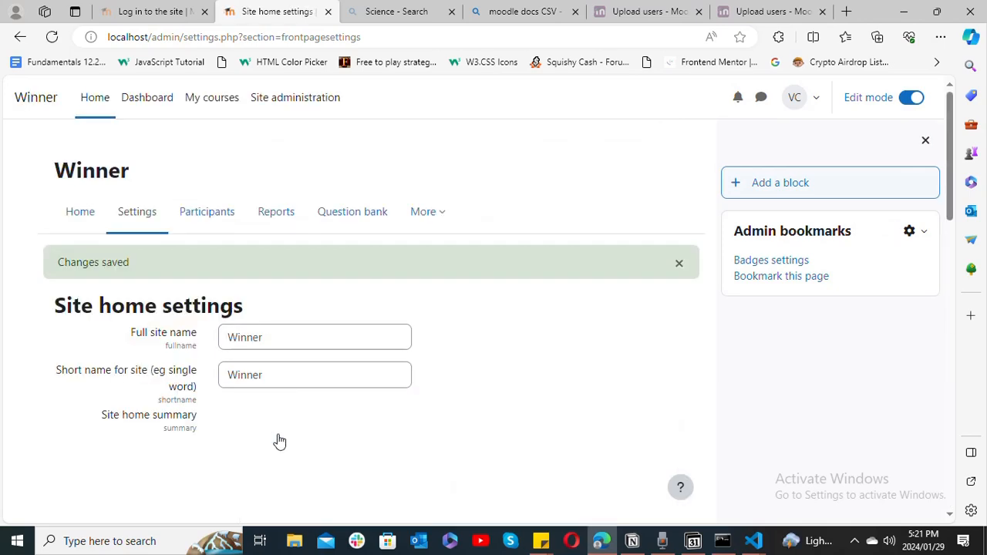
Step: Look over the saved site home settings and open the site's home page
scroll(949, 221, "down", 3)
scroll(540, 270, "up", 3)
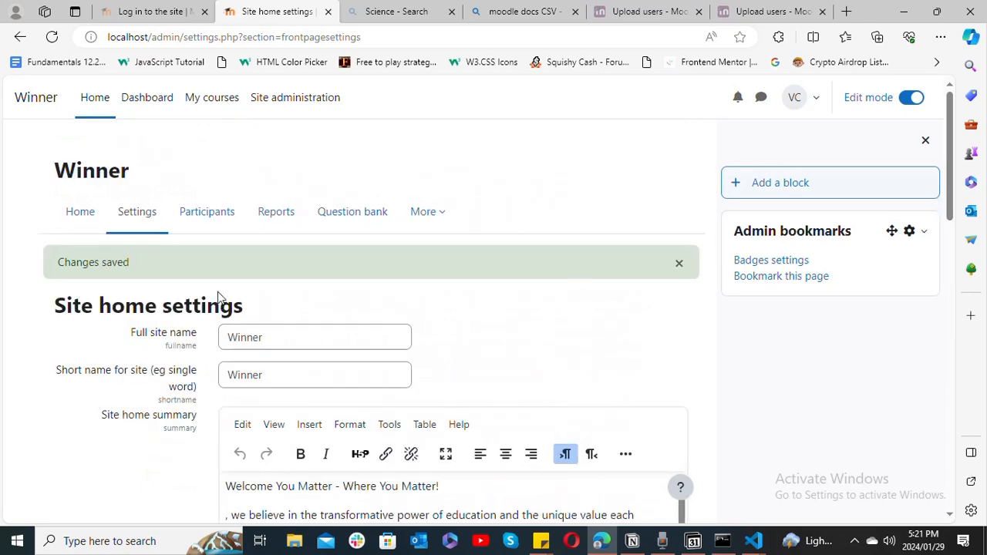
left_click(80, 212)
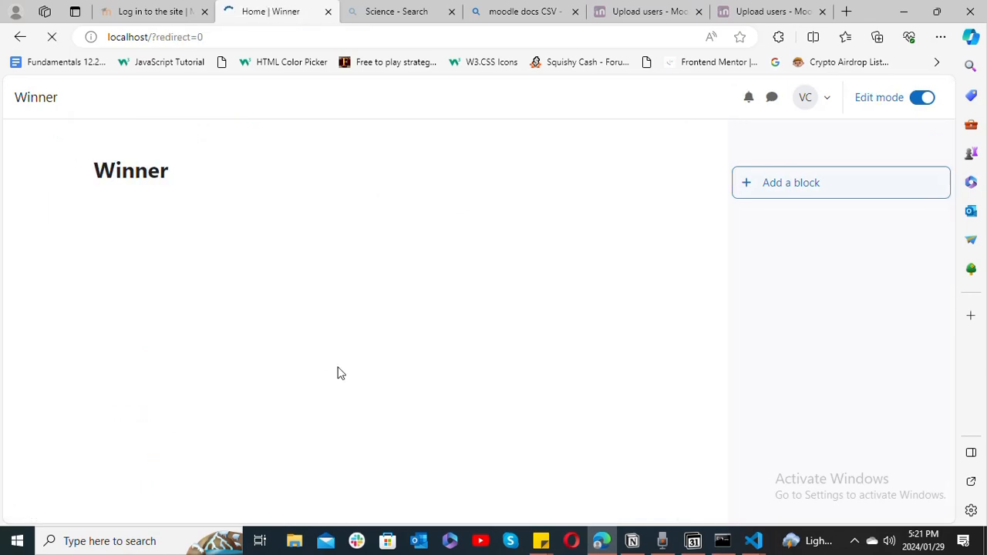